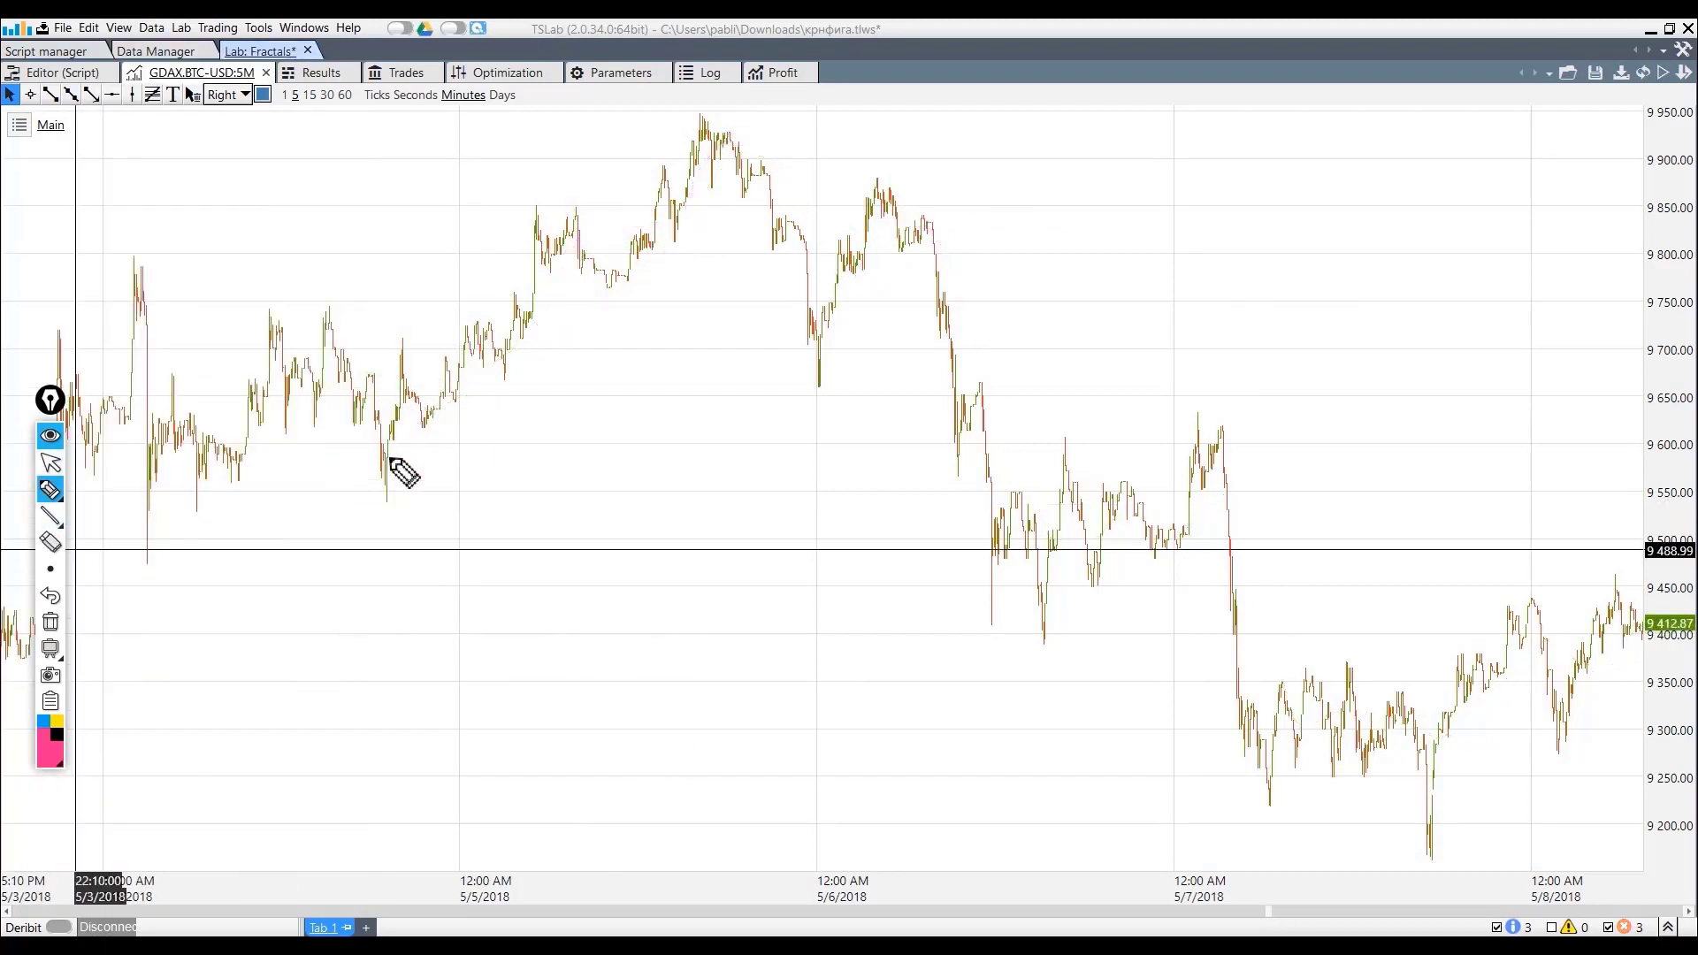
# Trace a pink head-and-shoulders outline over the BTC-USD price peaks and circle the three peaks with an ellipse
pyautogui.moveTo(389, 448)
pyautogui.mouseDown()
pyautogui.moveTo(488, 265)
pyautogui.moveTo(550, 202)
pyautogui.moveTo(626, 283)
pyautogui.moveTo(705, 118)
pyautogui.moveTo(778, 314)
pyautogui.moveTo(831, 295)
pyautogui.moveTo(893, 204)
pyautogui.moveTo(943, 336)
pyautogui.moveTo(1028, 477)
pyautogui.mouseUp()
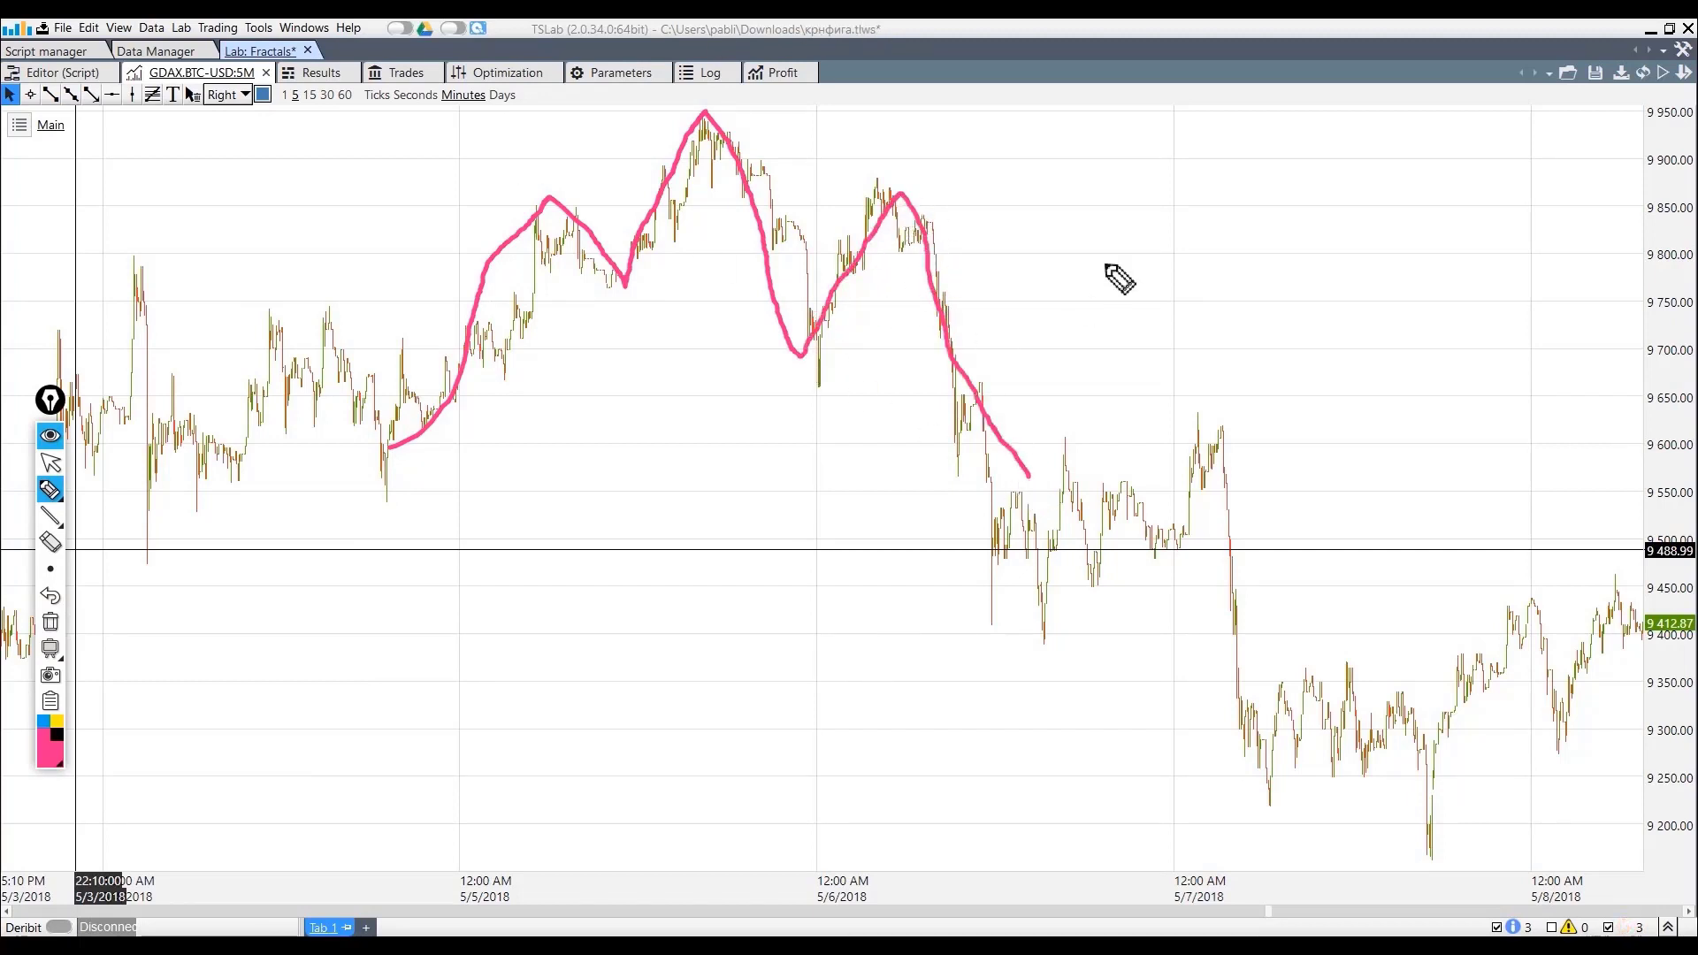
pyautogui.moveTo(1121, 203)
pyautogui.mouseDown()
pyautogui.moveTo(570, 108)
pyautogui.moveTo(1221, 228)
pyautogui.moveTo(822, 127)
pyautogui.mouseUp()
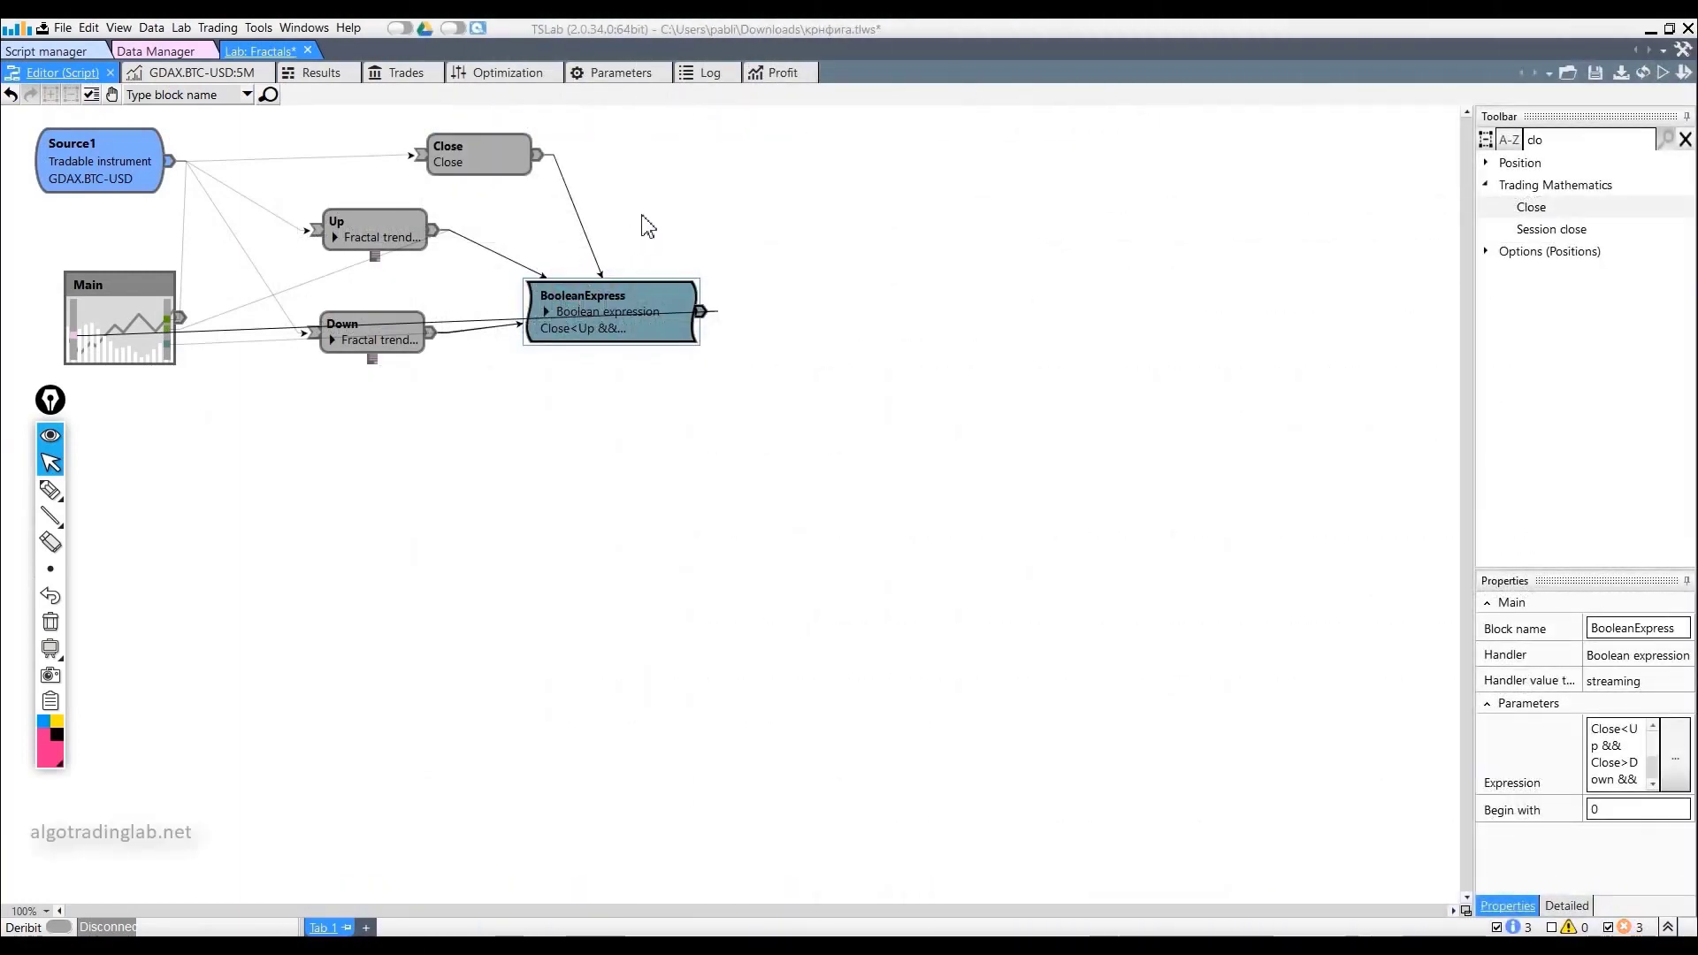
# Delete the BooleanExpress and Close blocks and select the Up block
pyautogui.press('Delete')
pyautogui.click(474, 152)
pyautogui.press('Delete')
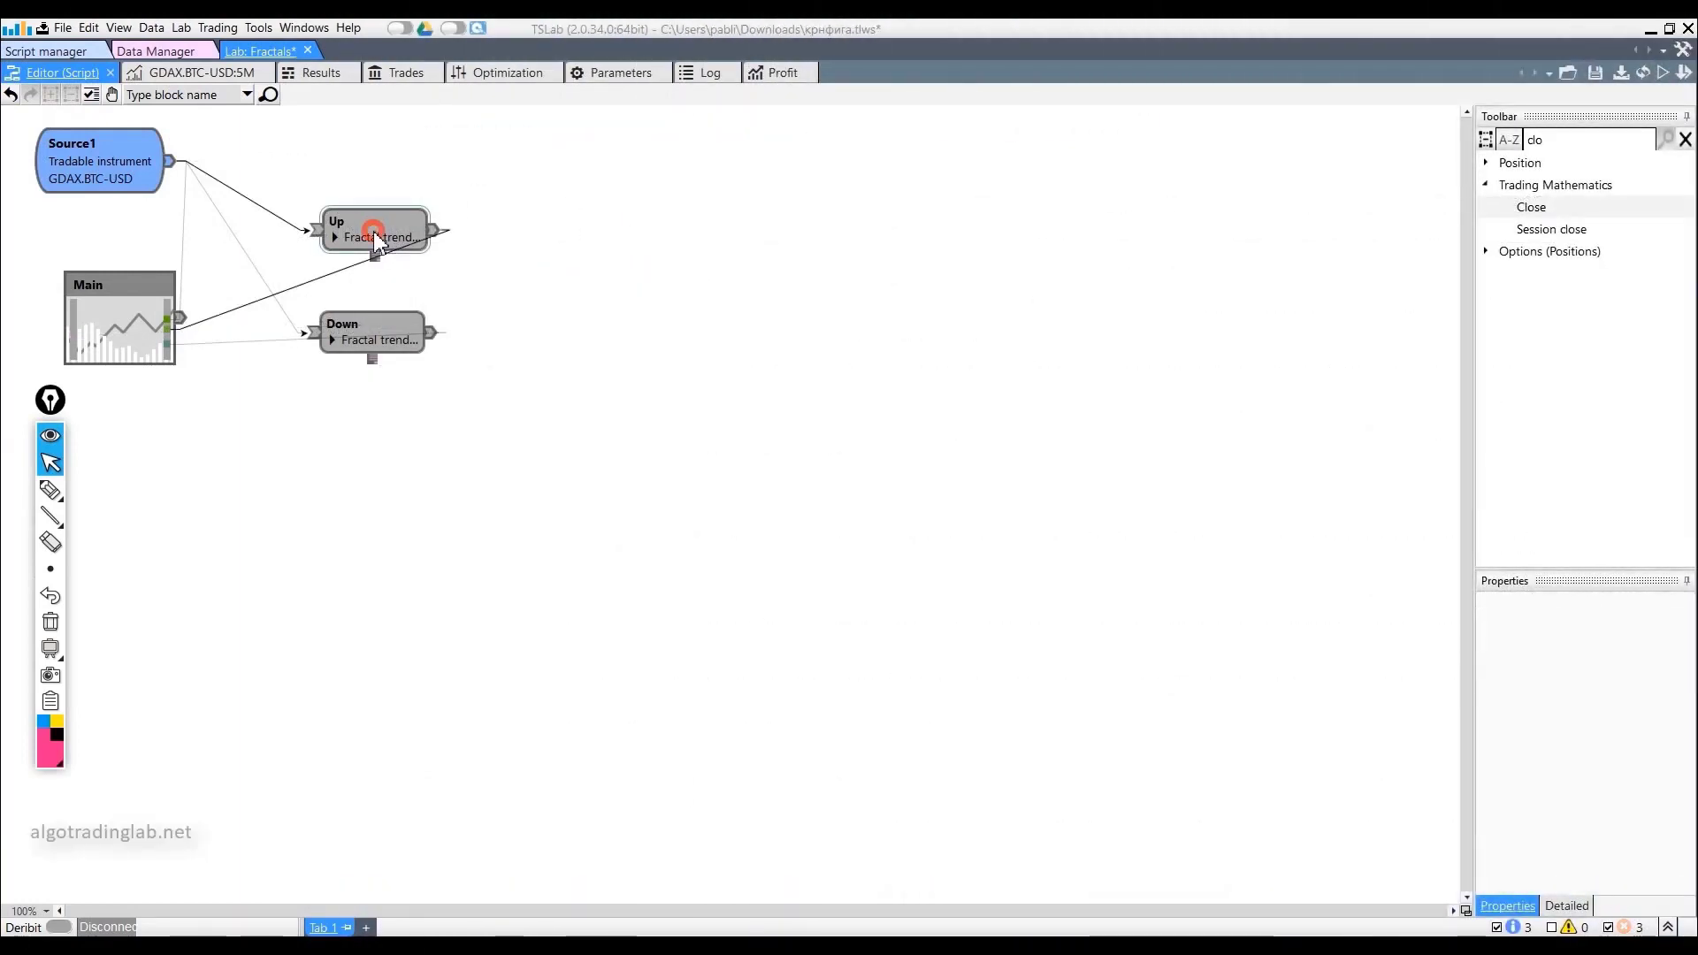
pyautogui.click(395, 246)
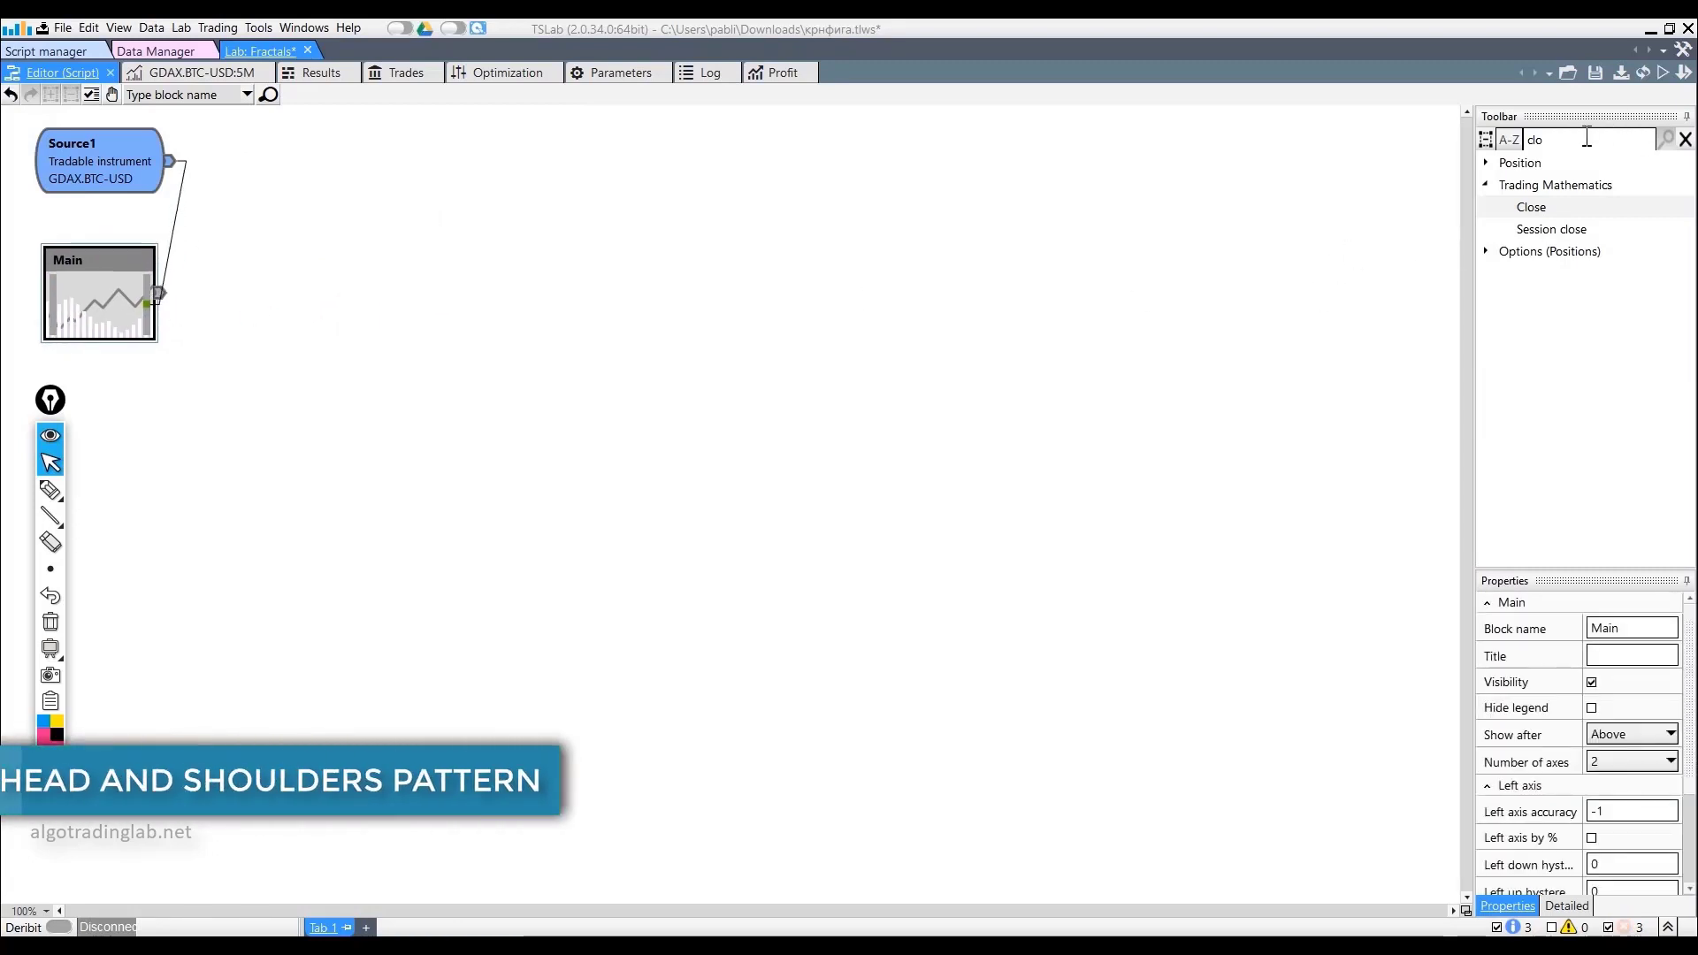
# Add a new Close block fed by Source1, then switch to the GDAX.BTC-USD:5M chart
pyautogui.moveTo(1531, 207); pyautogui.dragTo(320, 281)
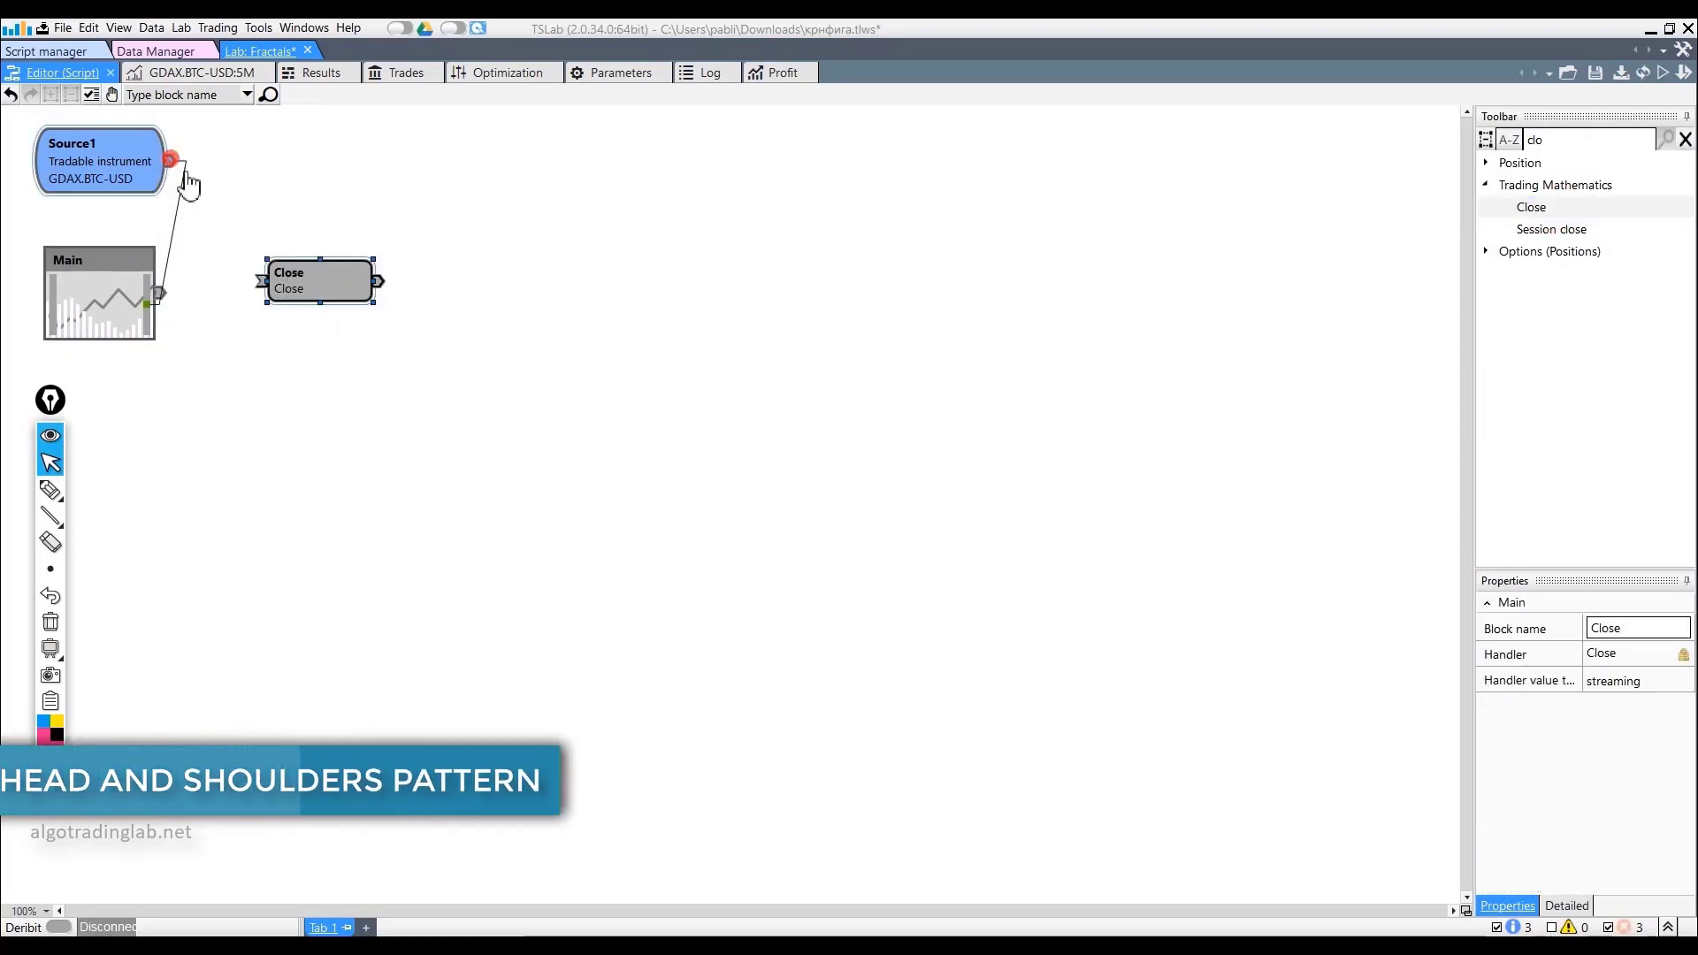
pyautogui.moveTo(170, 164); pyautogui.dragTo(384, 320)
pyautogui.moveTo(106, 312); pyautogui.dragTo(125, 301)
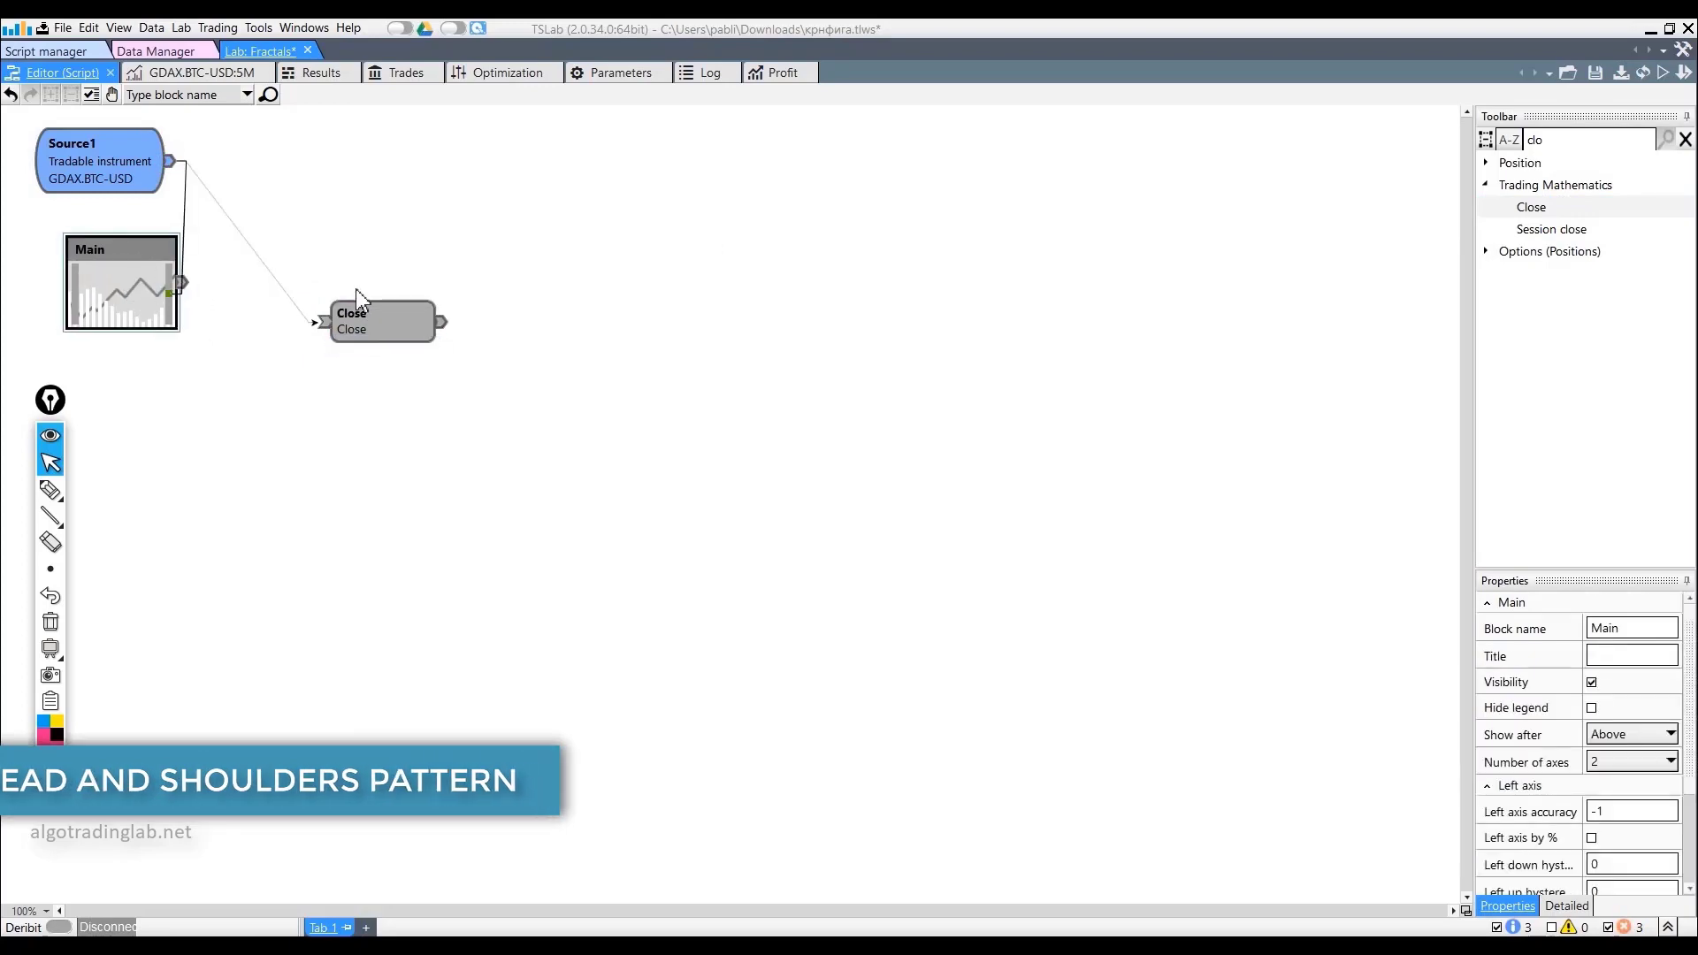
pyautogui.click(202, 73)
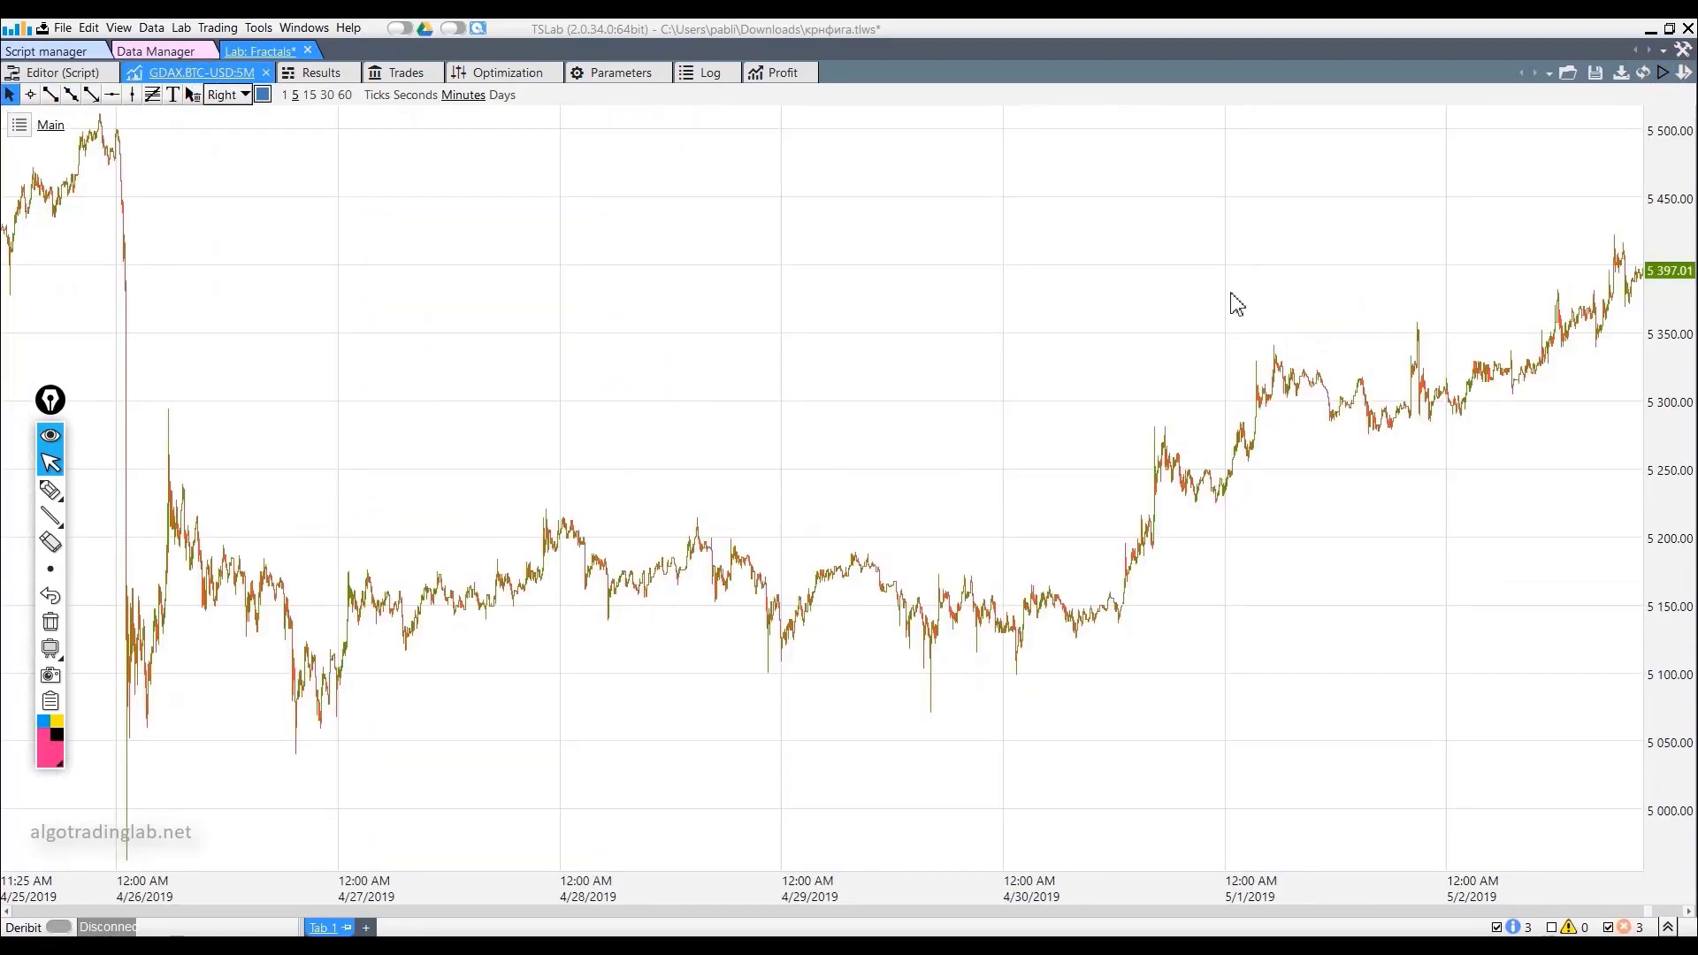
# Move the BTC-USD chart back to late April 2018 and zoom in on May 3–8
pyautogui.scroll(-6, 1225, 318)
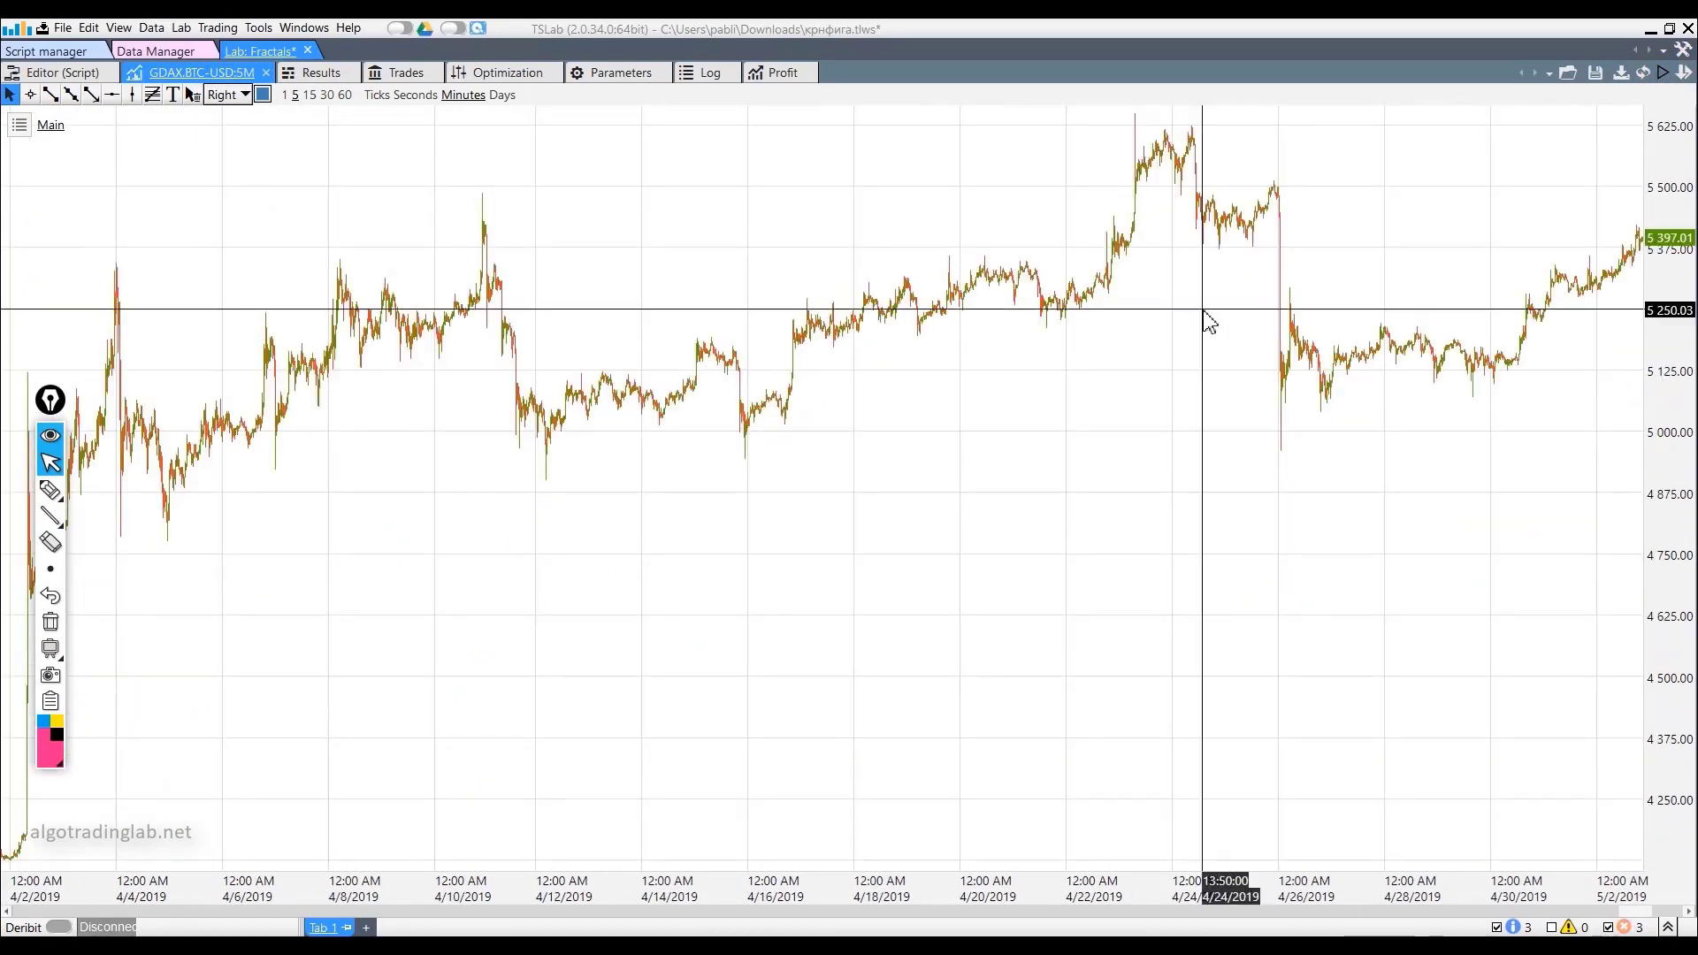
pyautogui.scroll(-1, 920, 717)
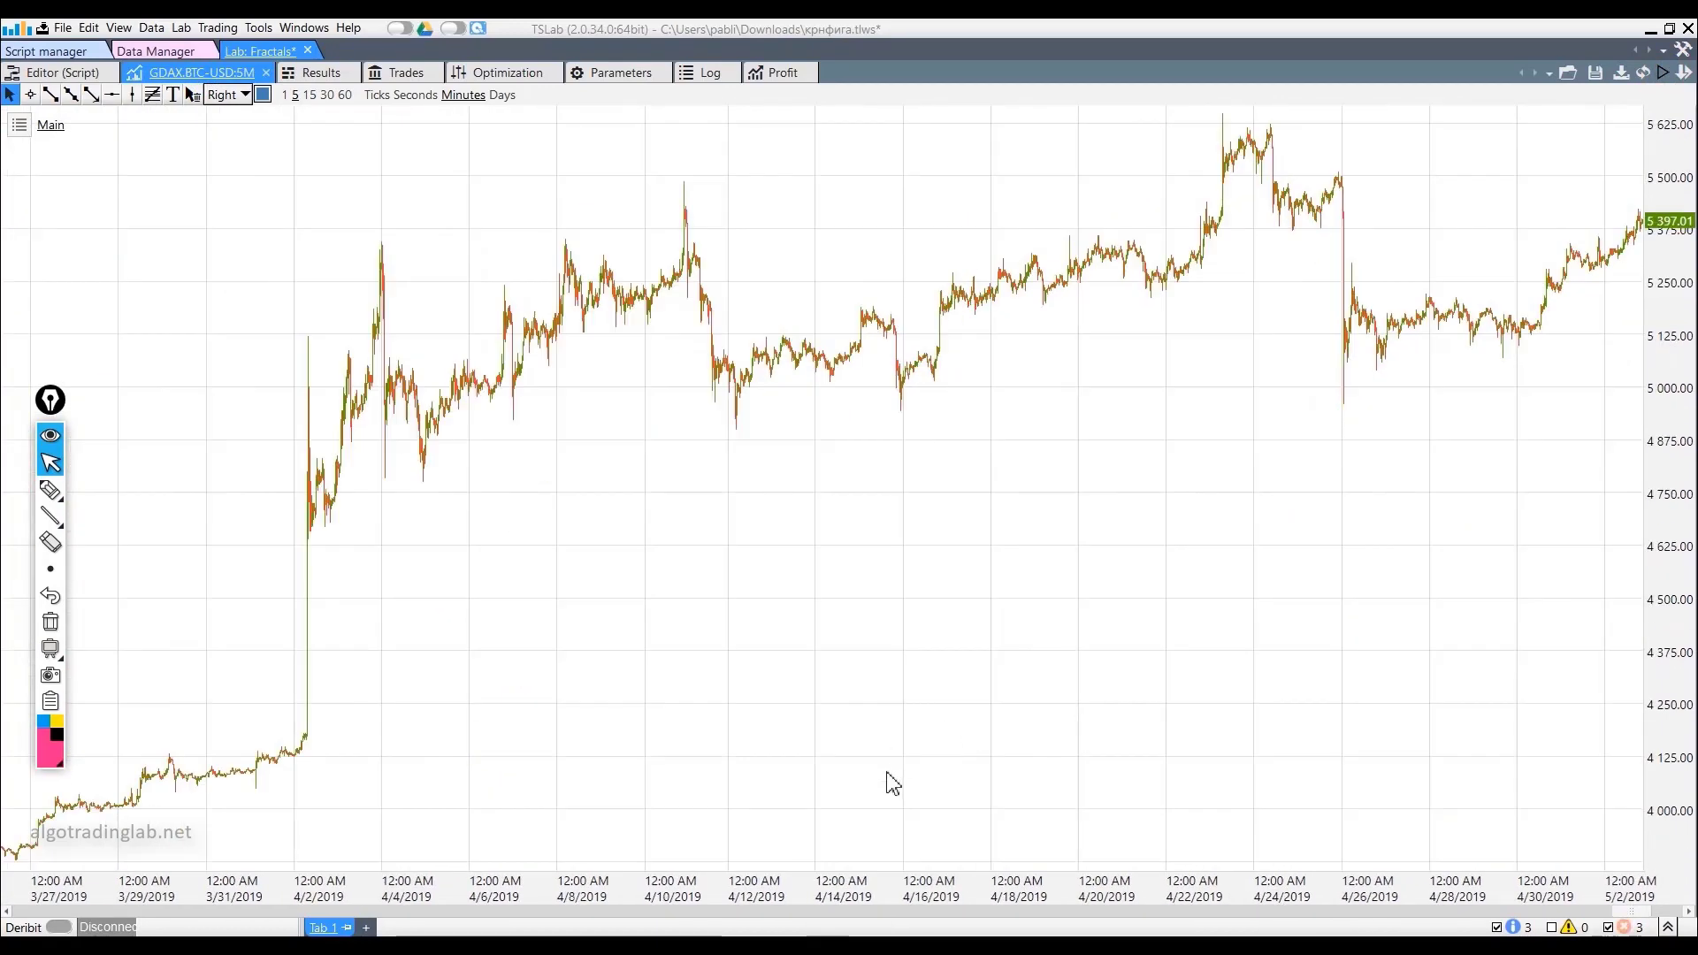
pyautogui.click(835, 911)
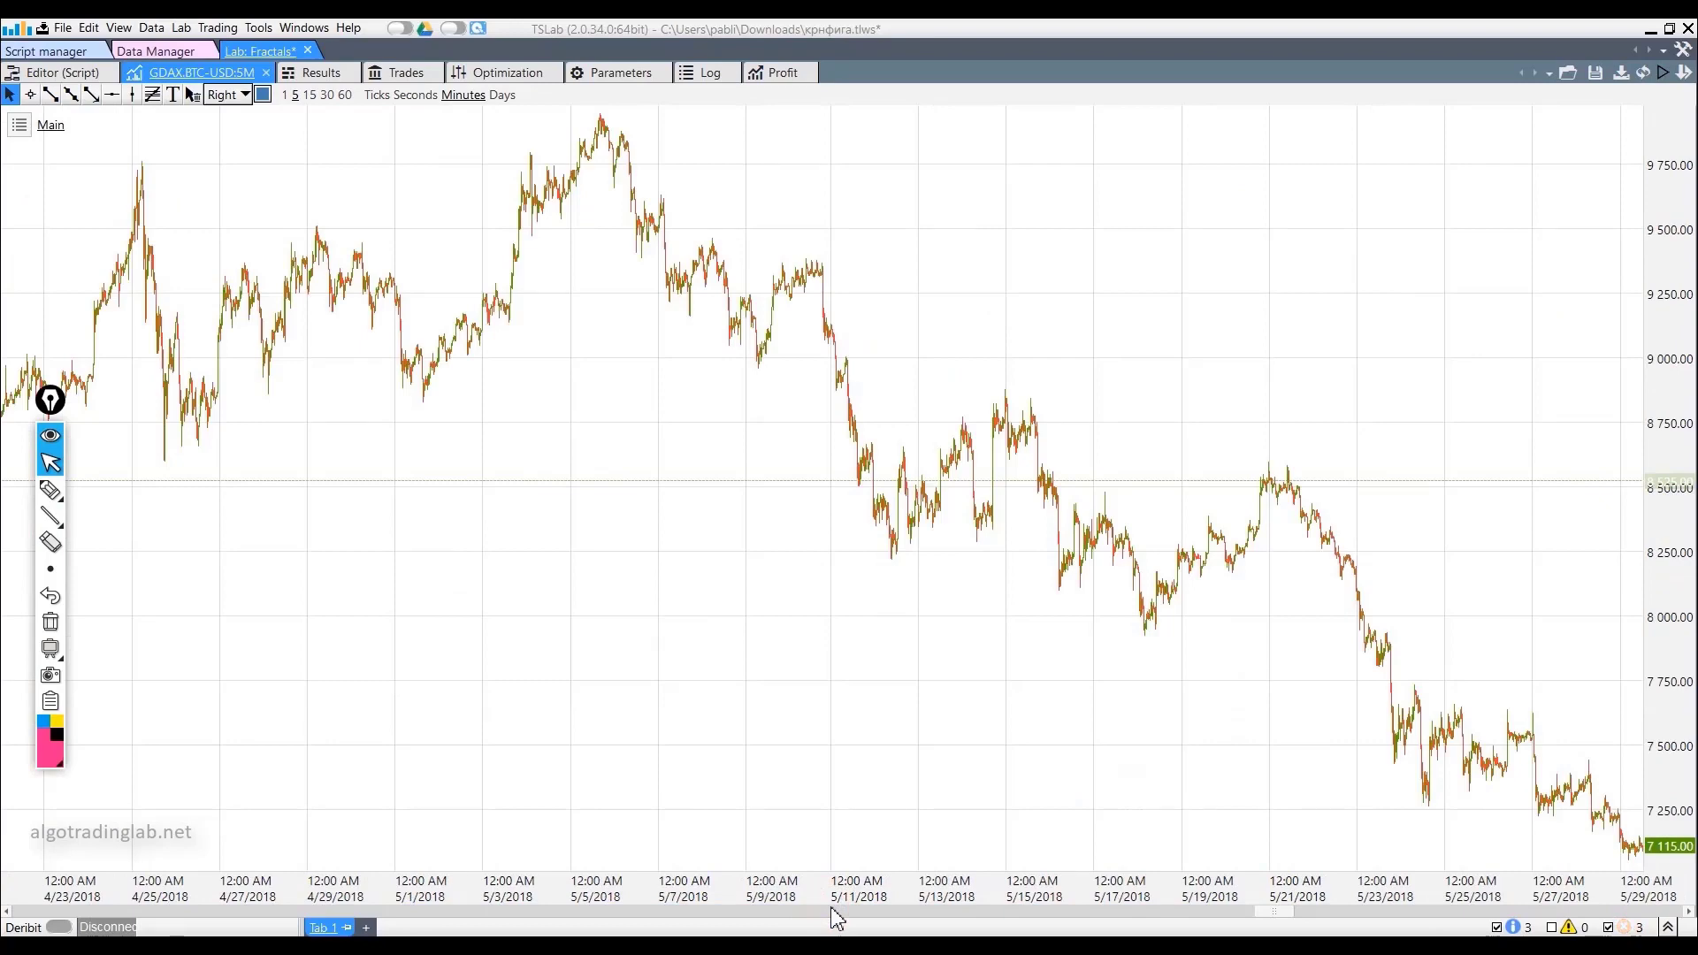
pyautogui.scroll(4, 659, 235)
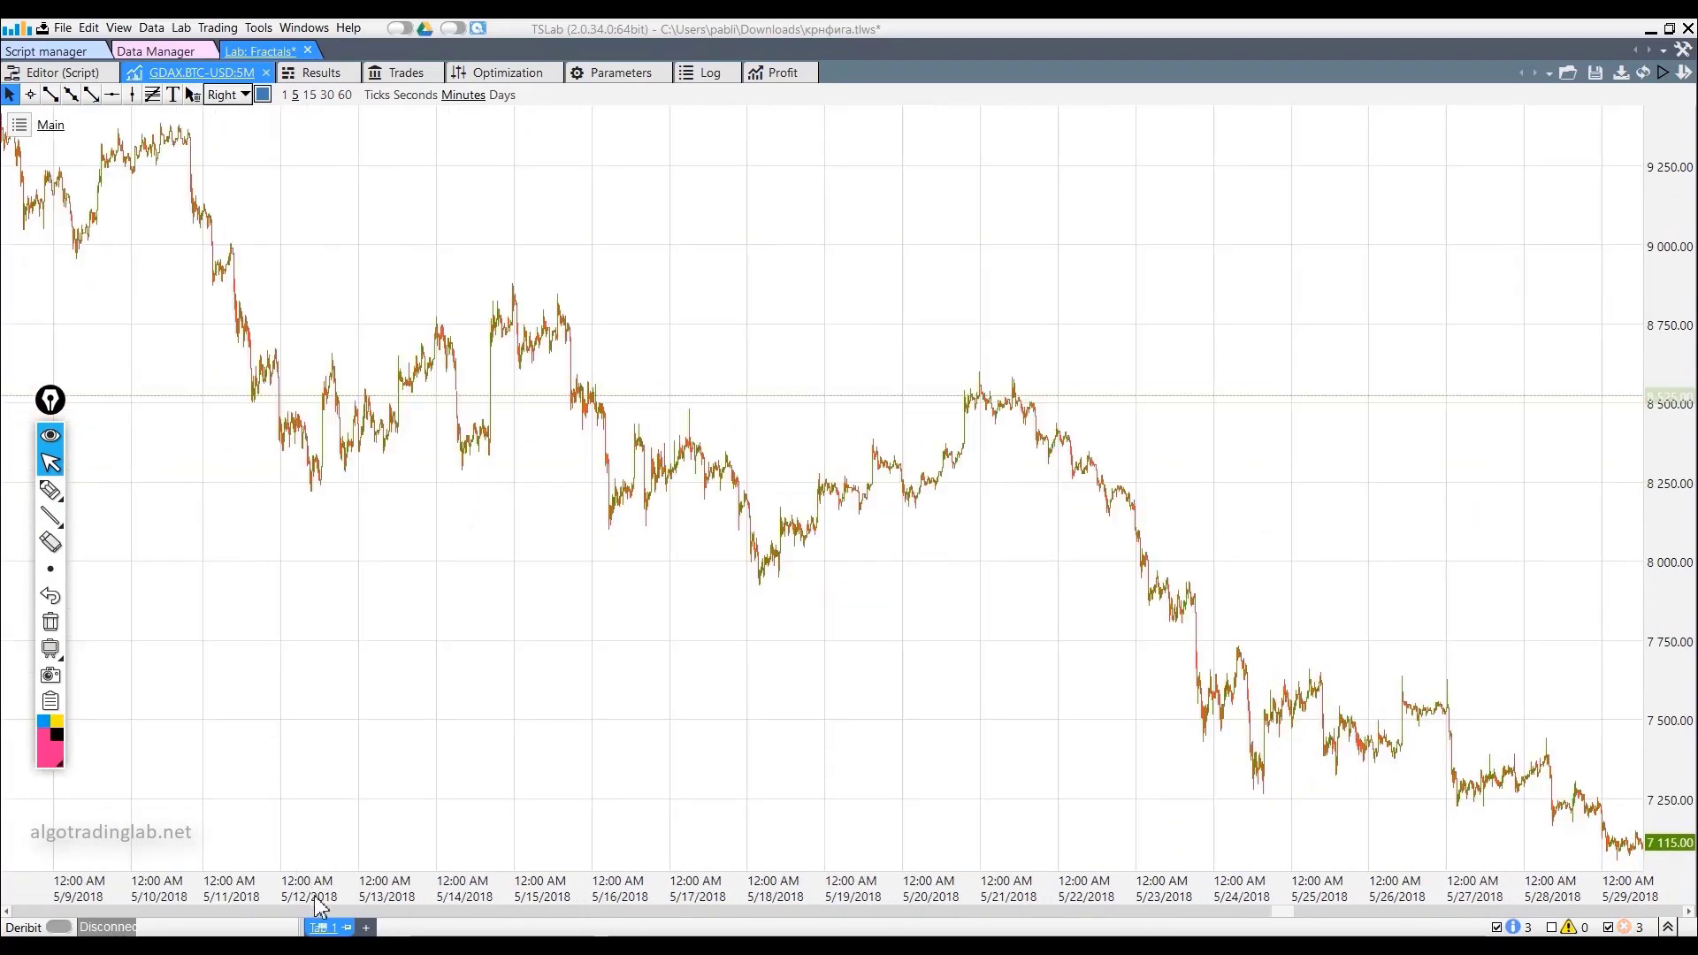
pyautogui.click(305, 912)
pyautogui.scroll(4, 1082, 310)
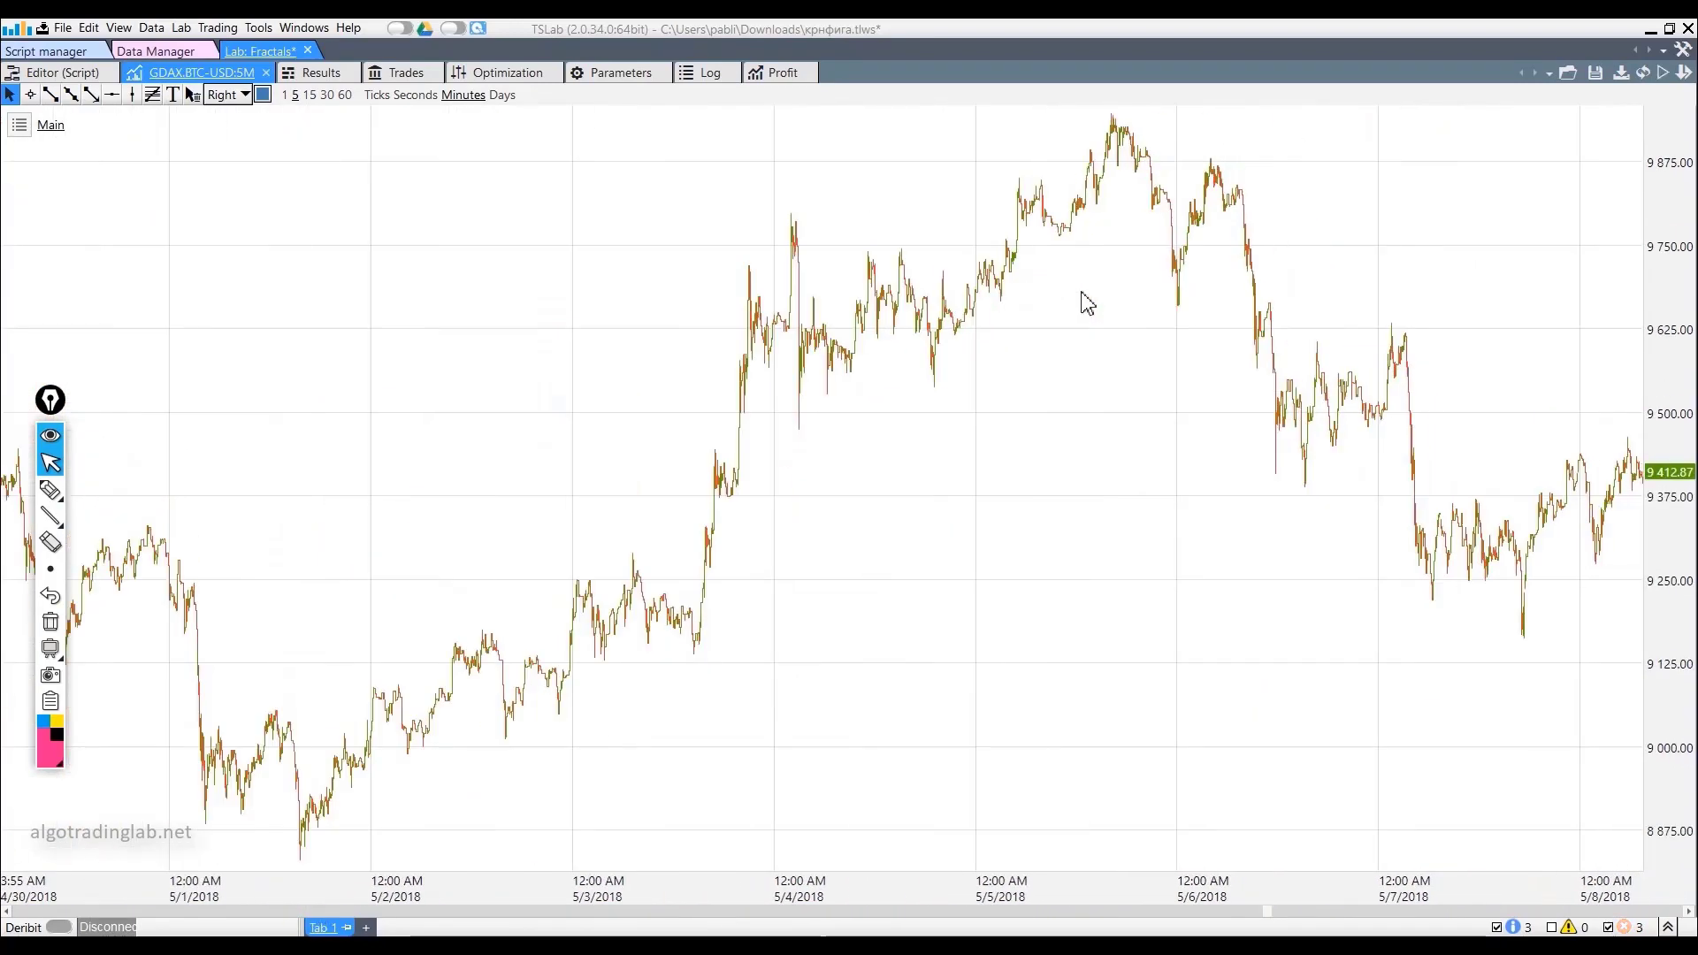
pyautogui.scroll(1, 765, 241)
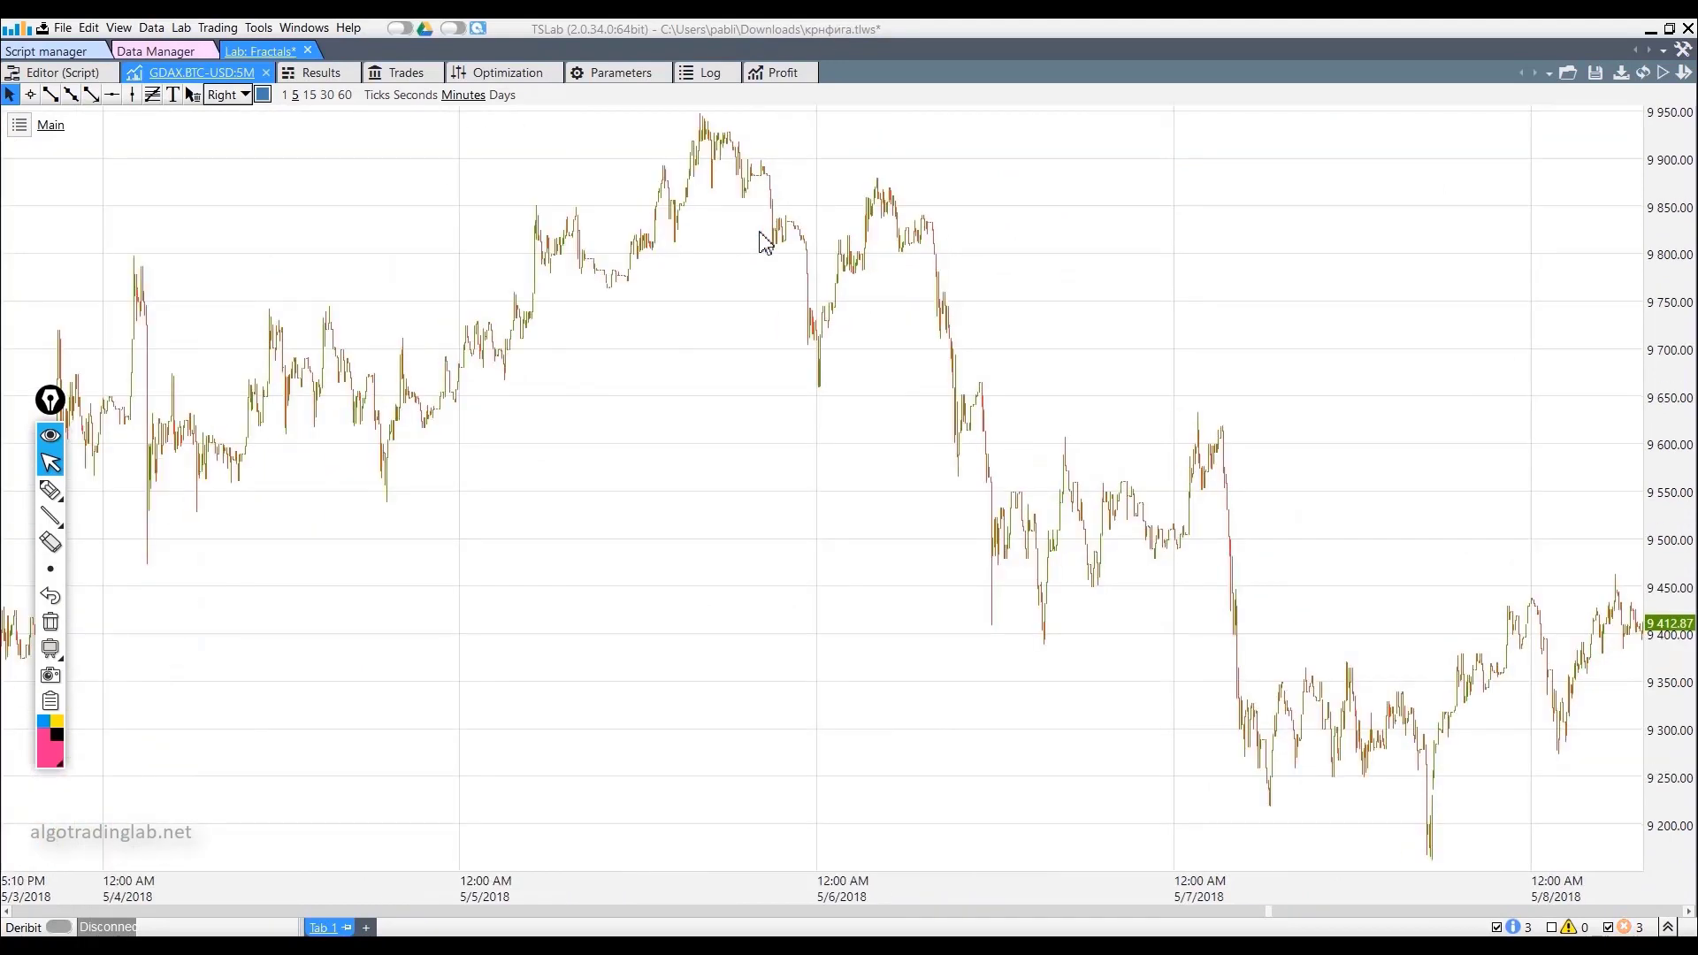
pyautogui.click(50, 489)
pyautogui.moveTo(389, 447)
pyautogui.mouseDown()
pyautogui.moveTo(548, 199)
pyautogui.moveTo(628, 288)
pyautogui.moveTo(695, 124)
pyautogui.moveTo(803, 357)
pyautogui.moveTo(891, 212)
pyautogui.moveTo(1029, 478)
pyautogui.mouseUp()
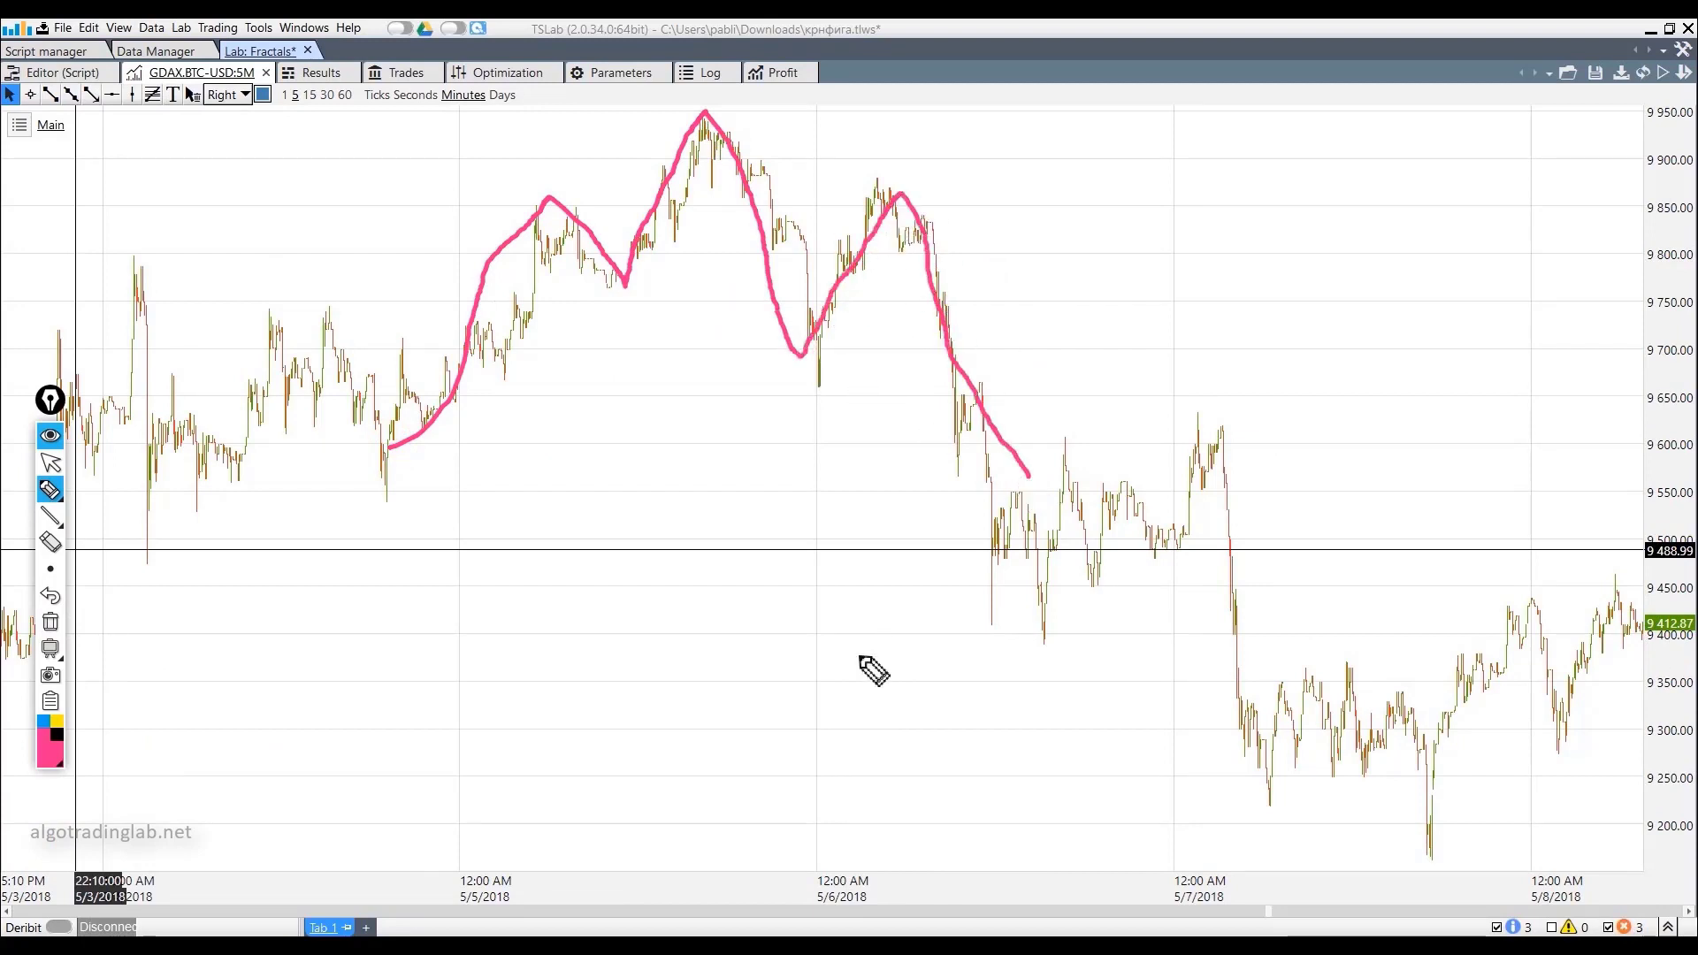
pyautogui.moveTo(1121, 202)
pyautogui.mouseDown()
pyautogui.moveTo(862, 106)
pyautogui.moveTo(1087, 384)
pyautogui.mouseUp()
pyautogui.moveTo(1196, 362); pyautogui.dragTo(822, 128)
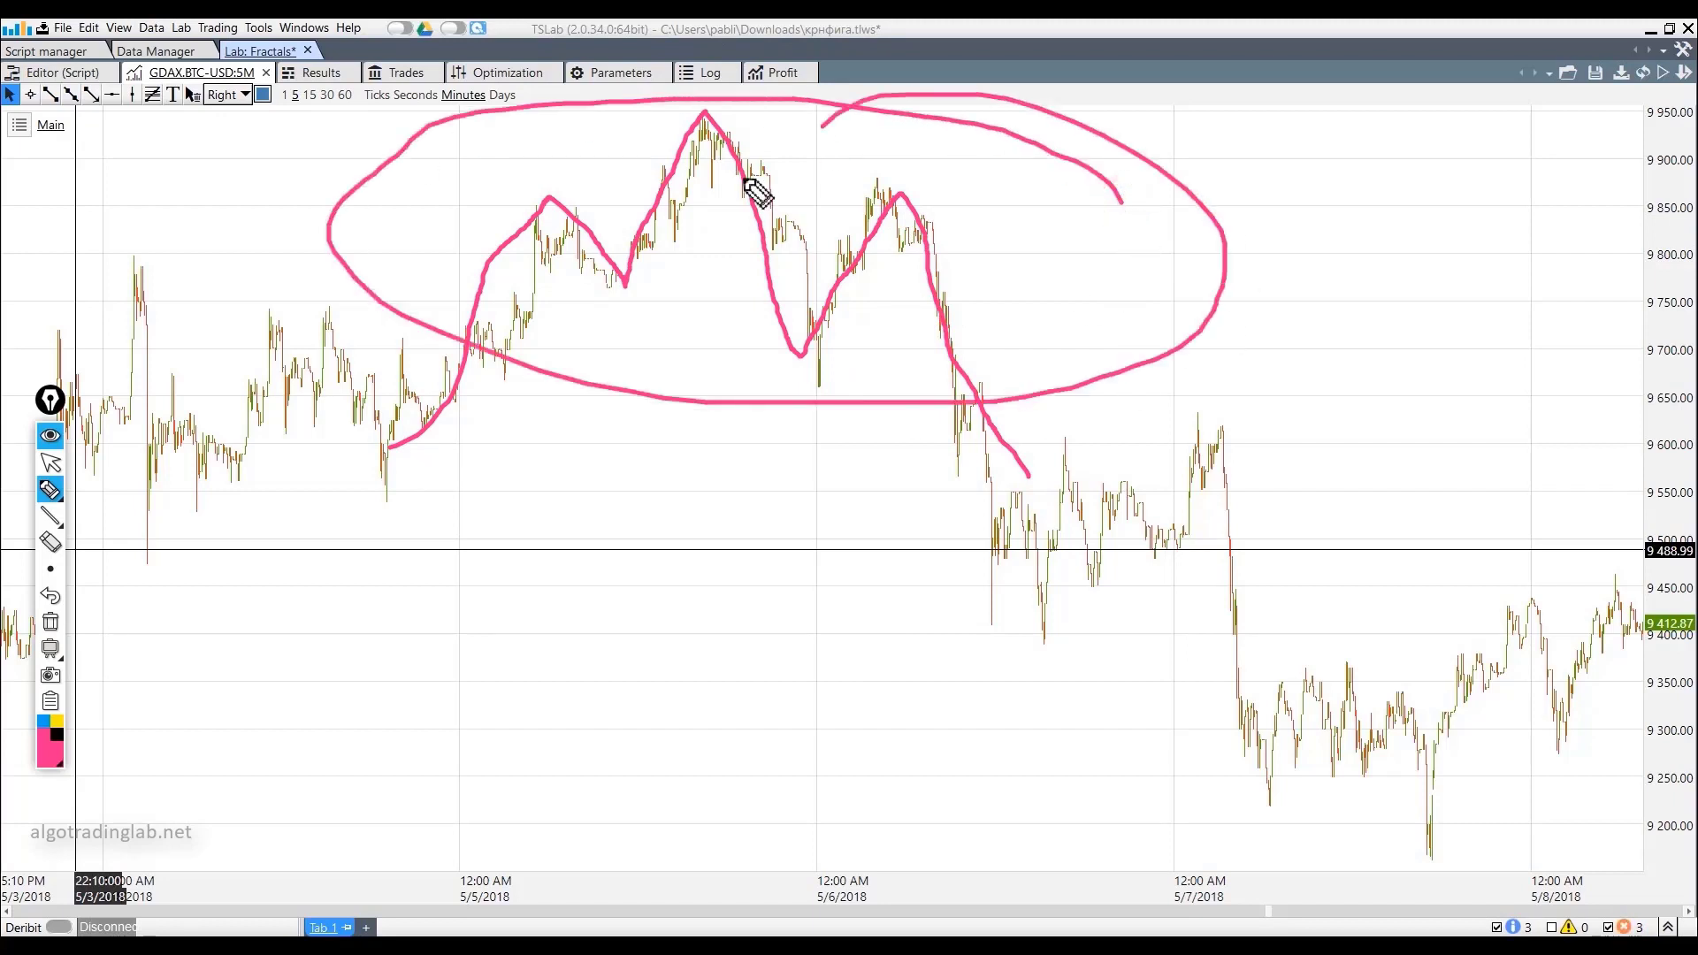
pyautogui.click(50, 622)
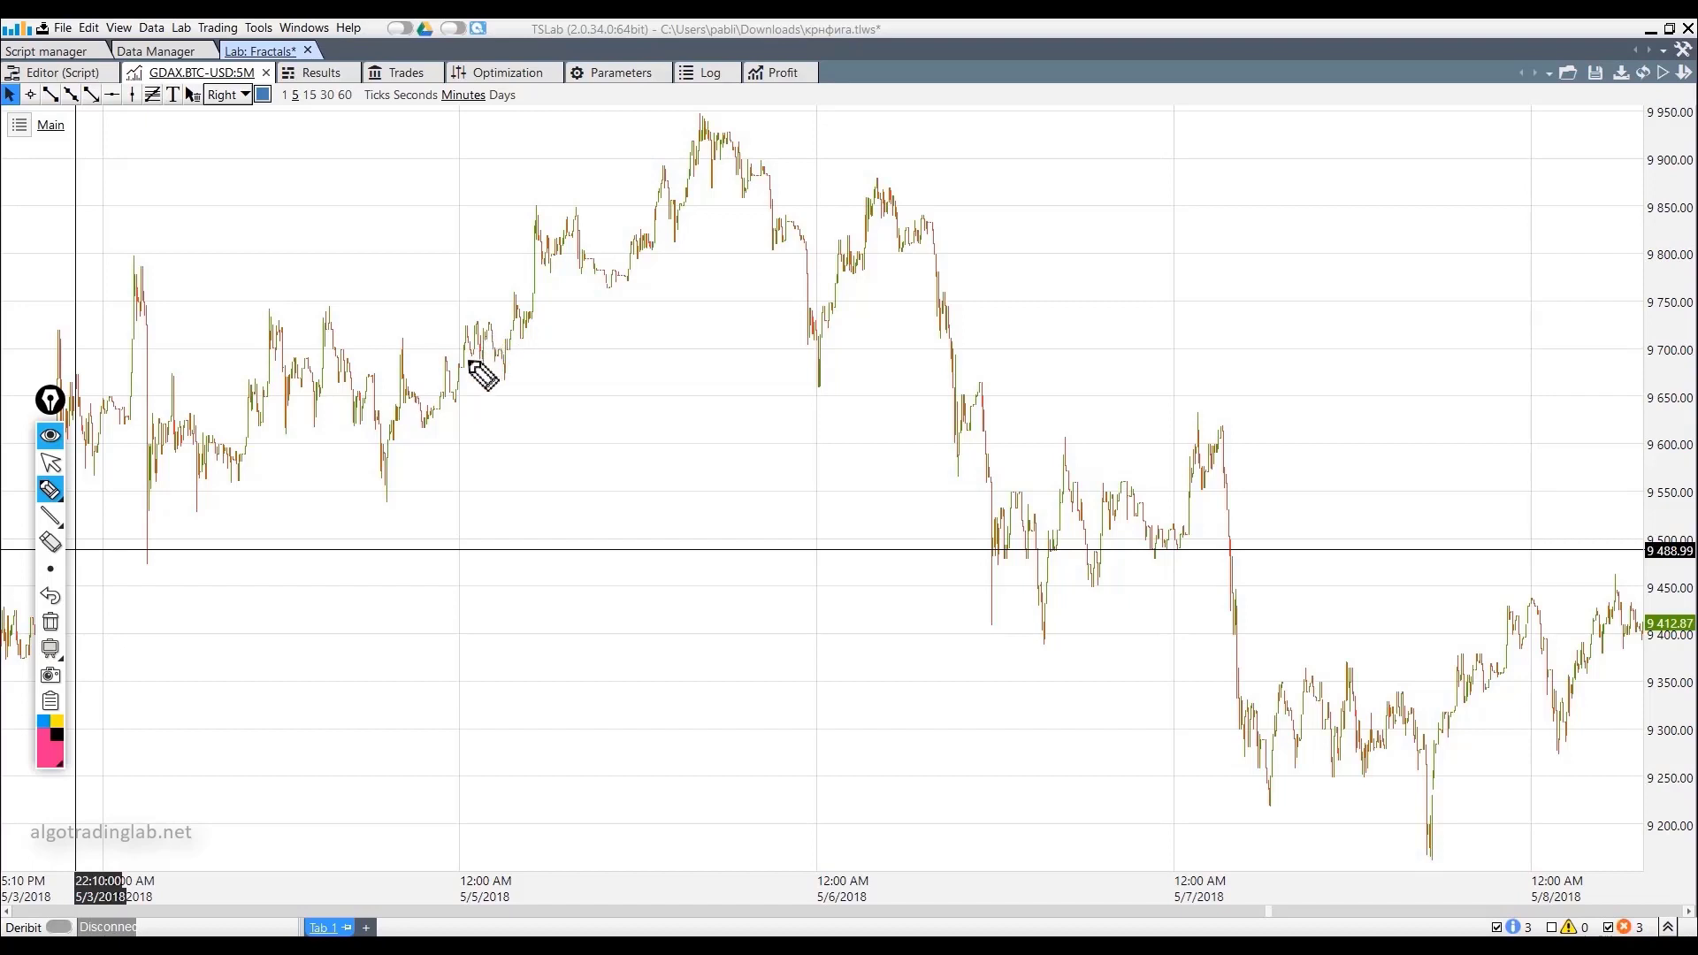
pyautogui.moveTo(462, 371)
pyautogui.mouseDown()
pyautogui.moveTo(570, 223)
pyautogui.moveTo(634, 297)
pyautogui.mouseUp()
pyautogui.moveTo(643, 280); pyautogui.dragTo(712, 131)
pyautogui.moveTo(793, 271)
pyautogui.mouseDown()
pyautogui.moveTo(823, 356)
pyautogui.moveTo(884, 190)
pyautogui.moveTo(978, 461)
pyautogui.mouseUp()
pyautogui.moveTo(715, 131); pyautogui.dragTo(752, 172)
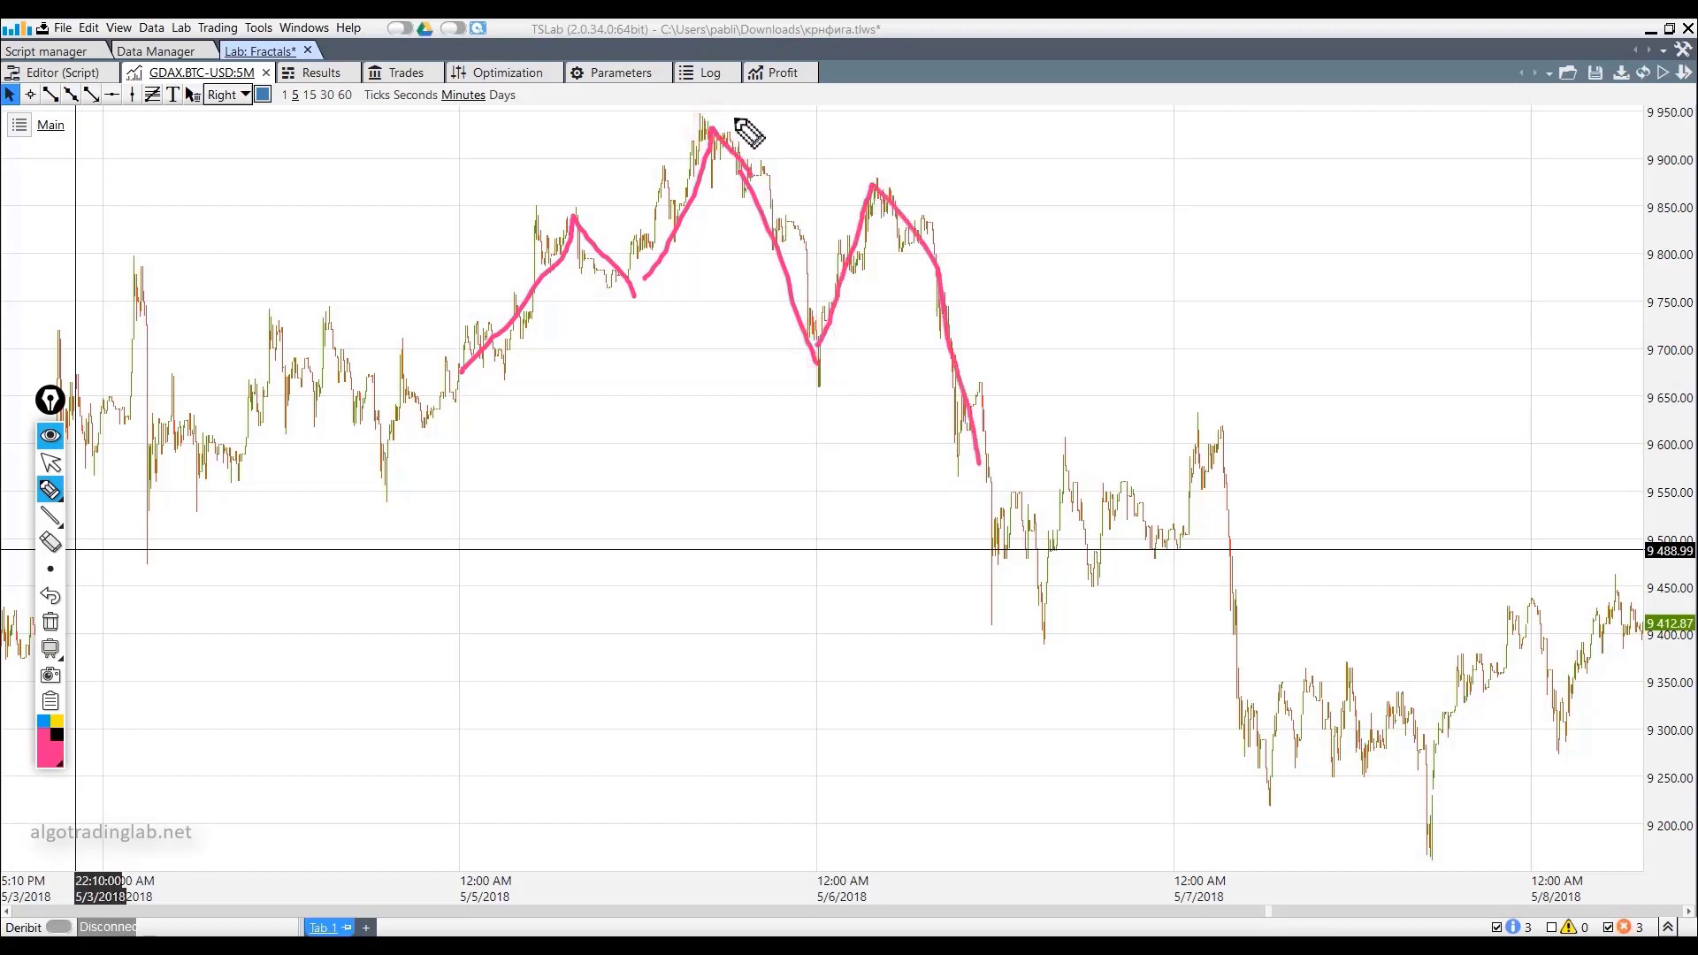
pyautogui.moveTo(712, 114); pyautogui.dragTo(975, 139)
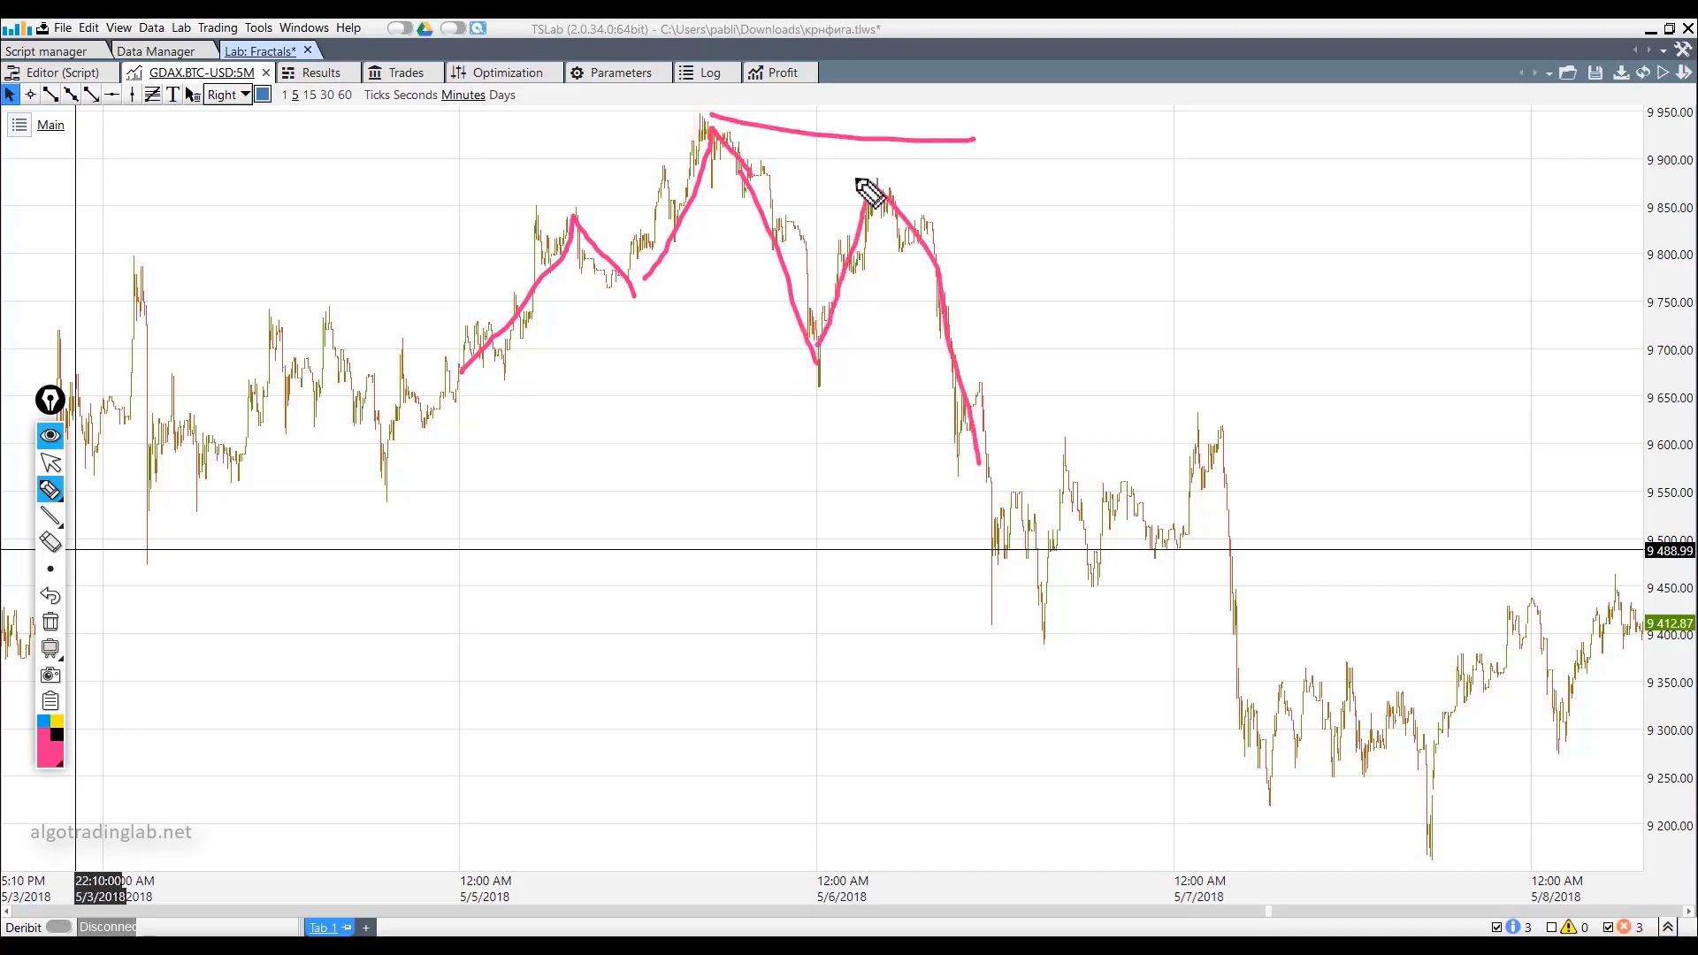
pyautogui.moveTo(871, 183); pyautogui.dragTo(998, 198)
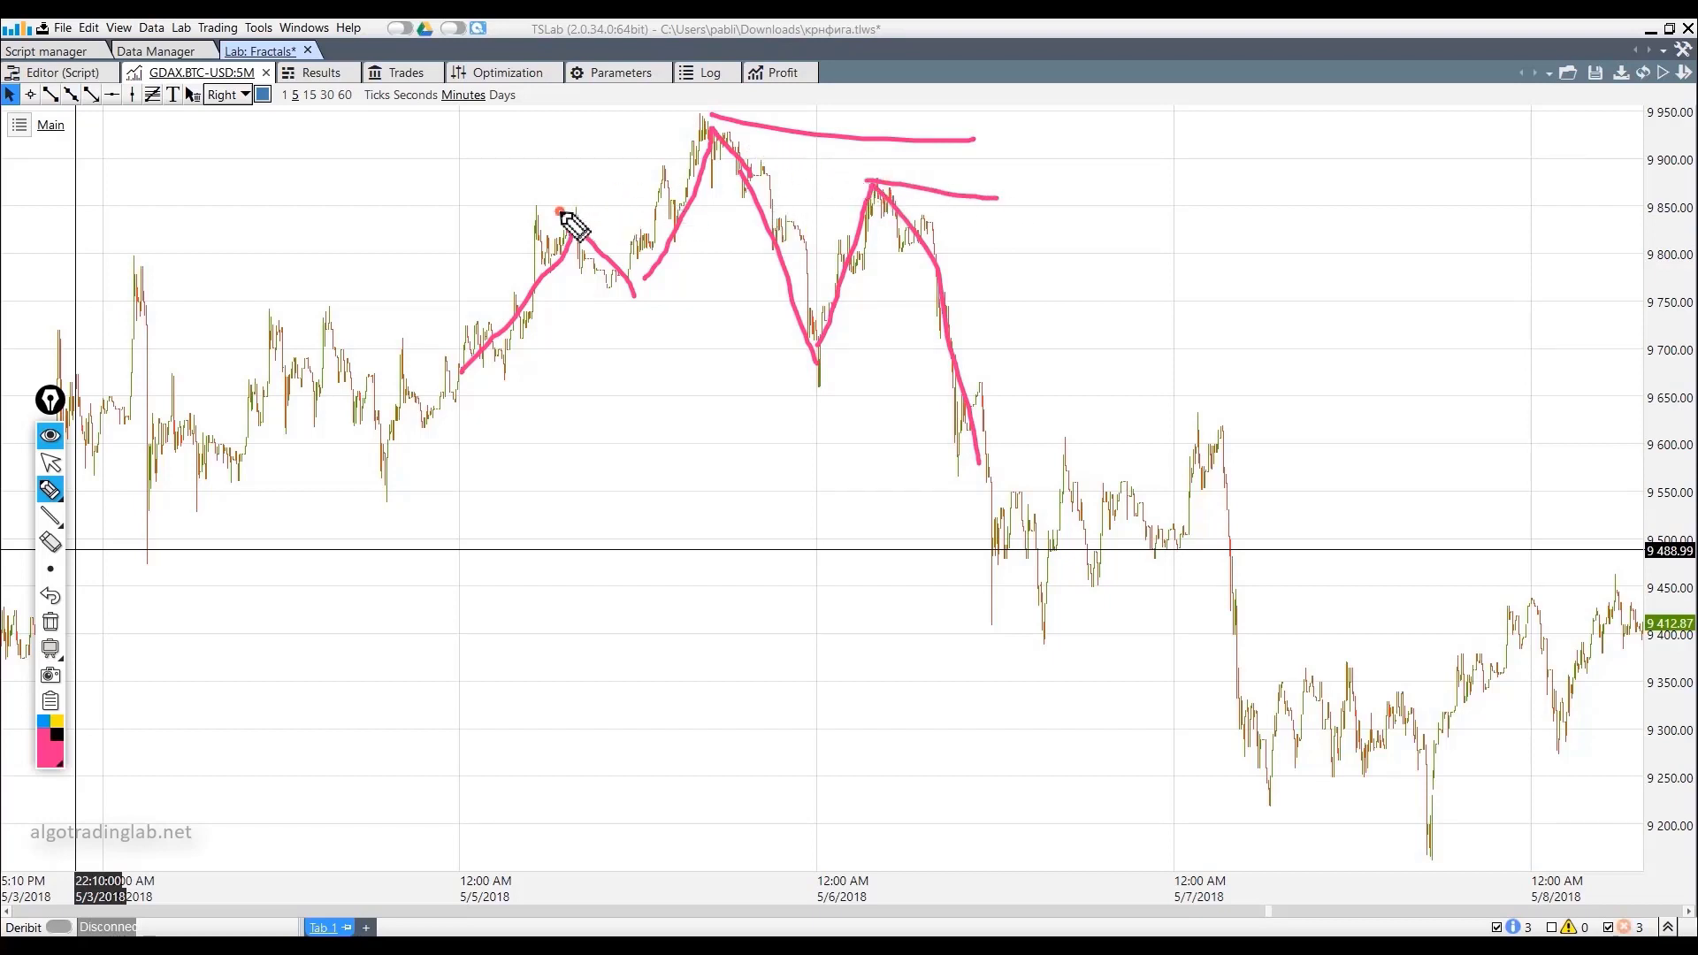
pyautogui.moveTo(558, 213); pyautogui.dragTo(661, 215)
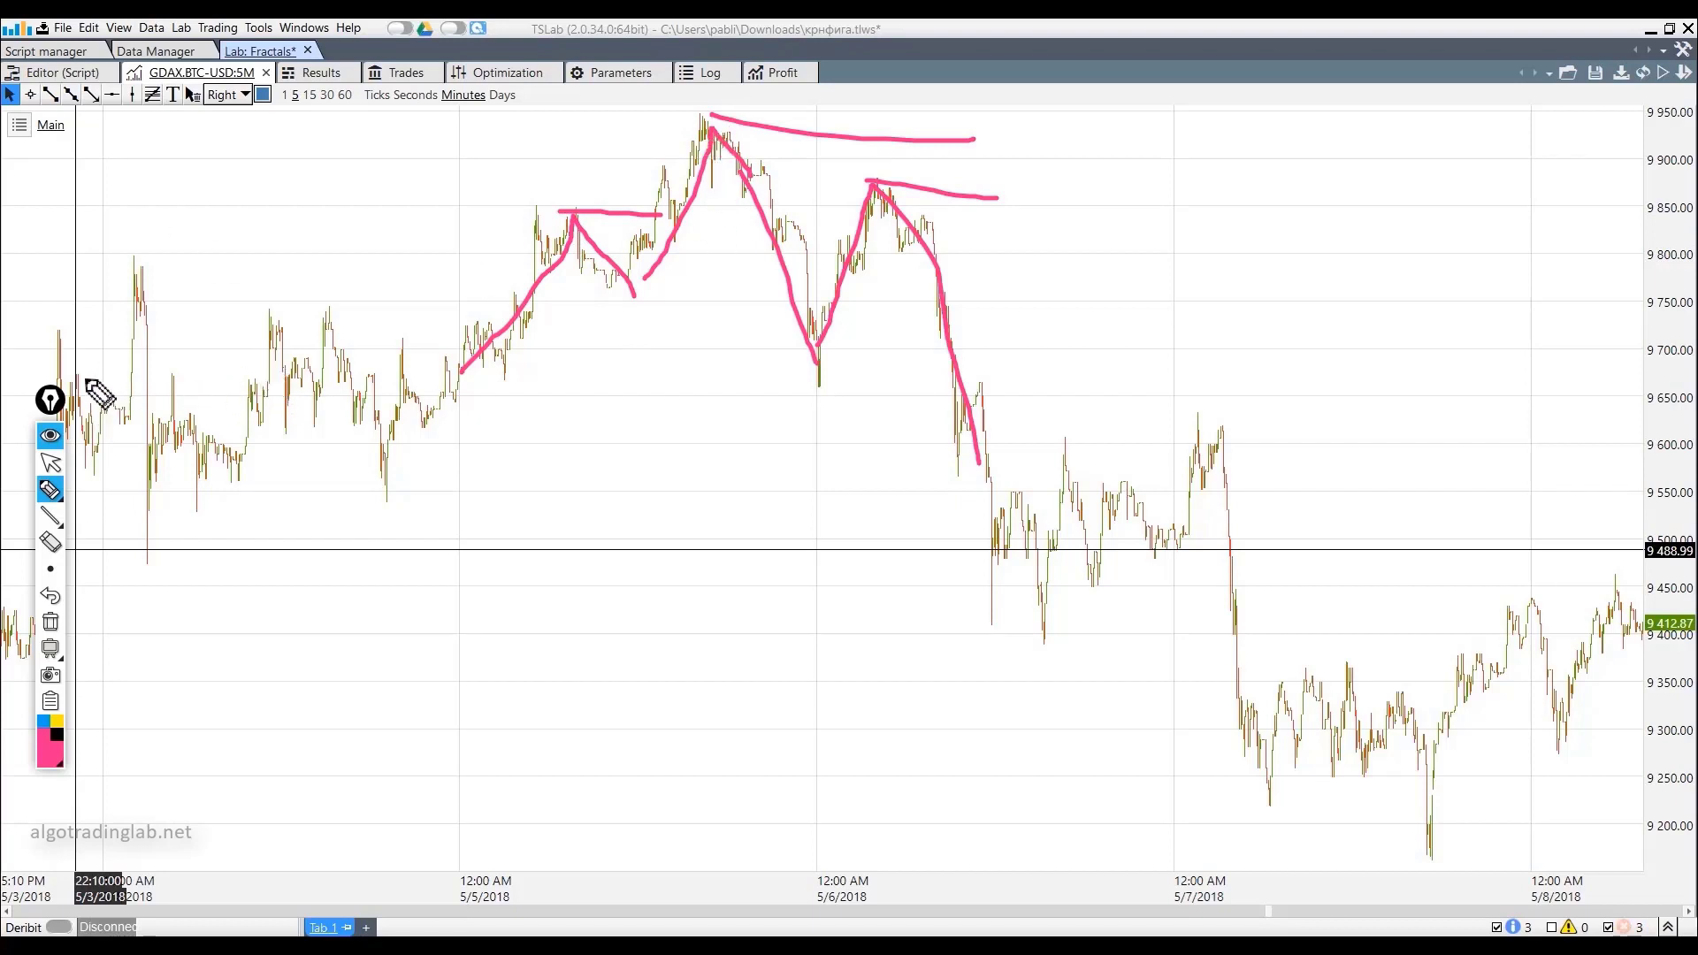
pyautogui.click(50, 624)
pyautogui.moveTo(544, 263)
pyautogui.mouseDown()
pyautogui.moveTo(593, 285)
pyautogui.moveTo(663, 168)
pyautogui.moveTo(685, 204)
pyautogui.moveTo(694, 141)
pyautogui.moveTo(778, 192)
pyautogui.mouseUp()
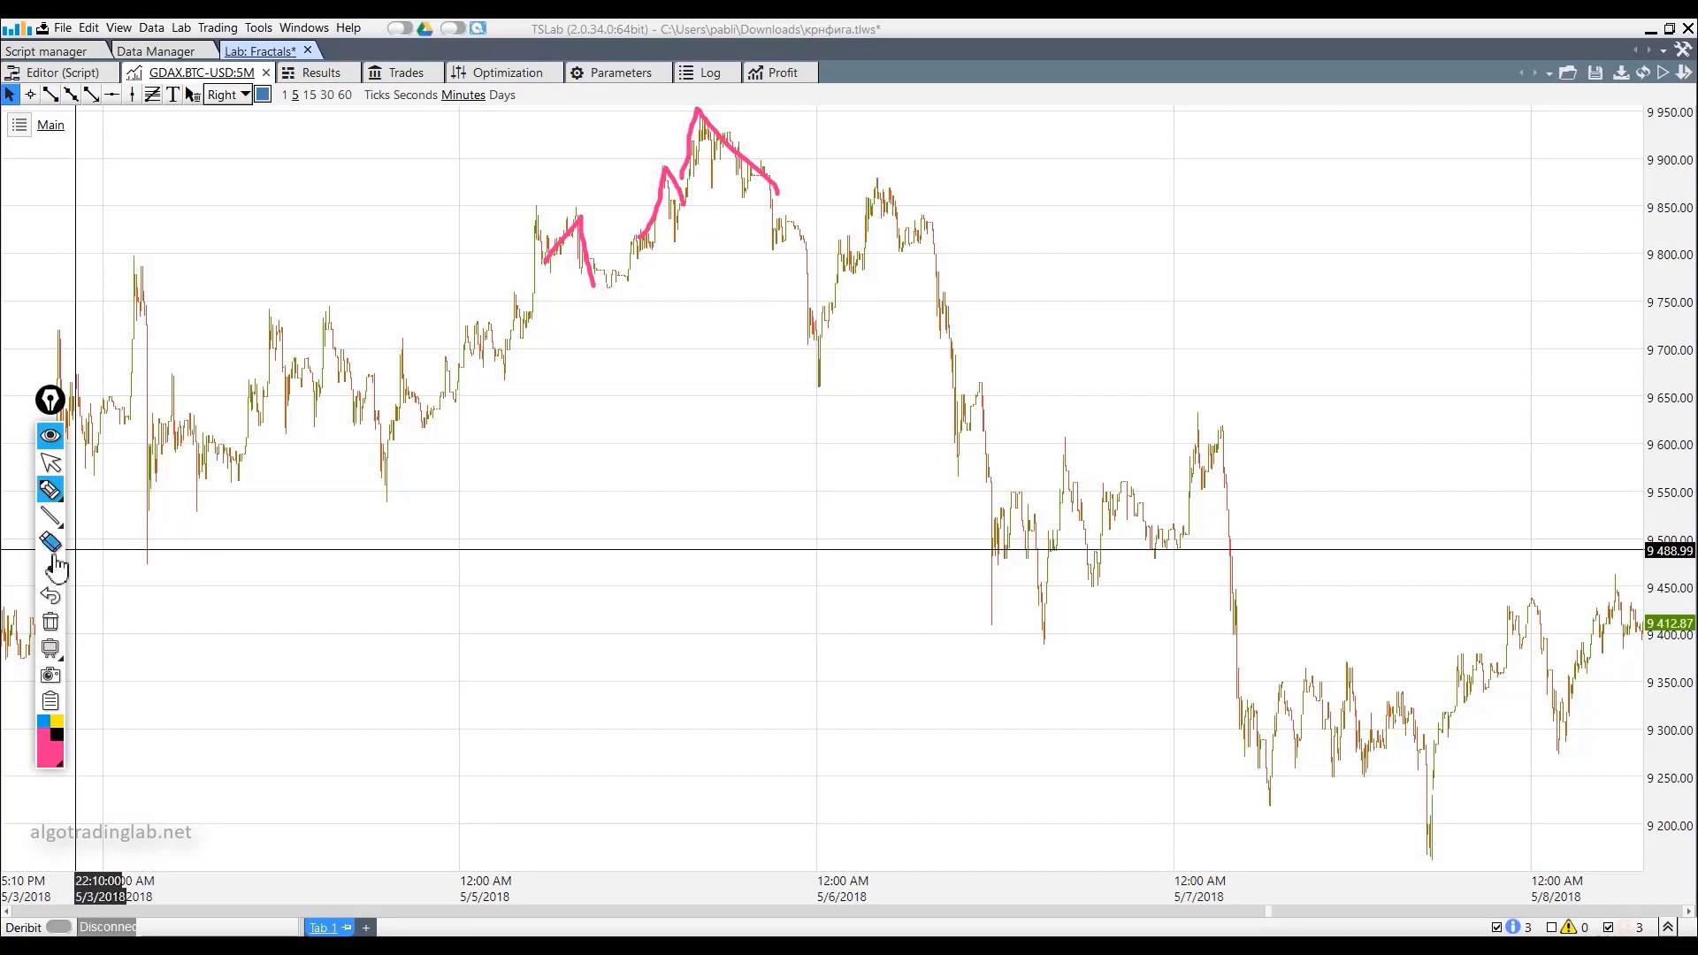
pyautogui.click(51, 622)
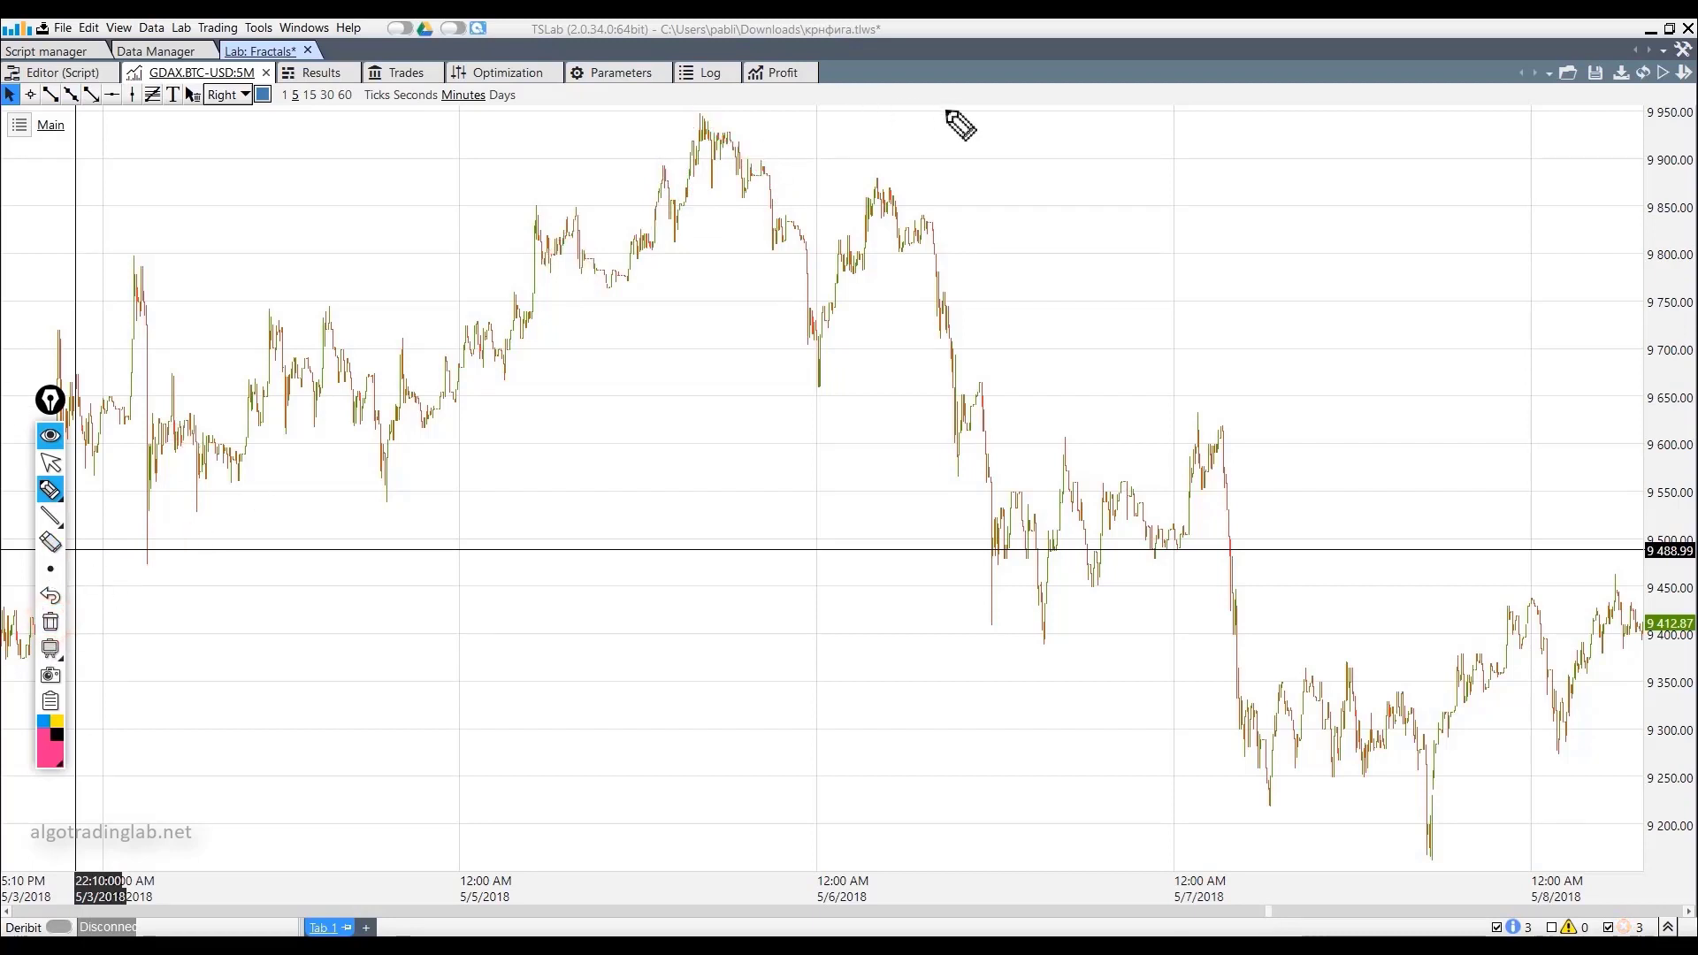
pyautogui.click(51, 463)
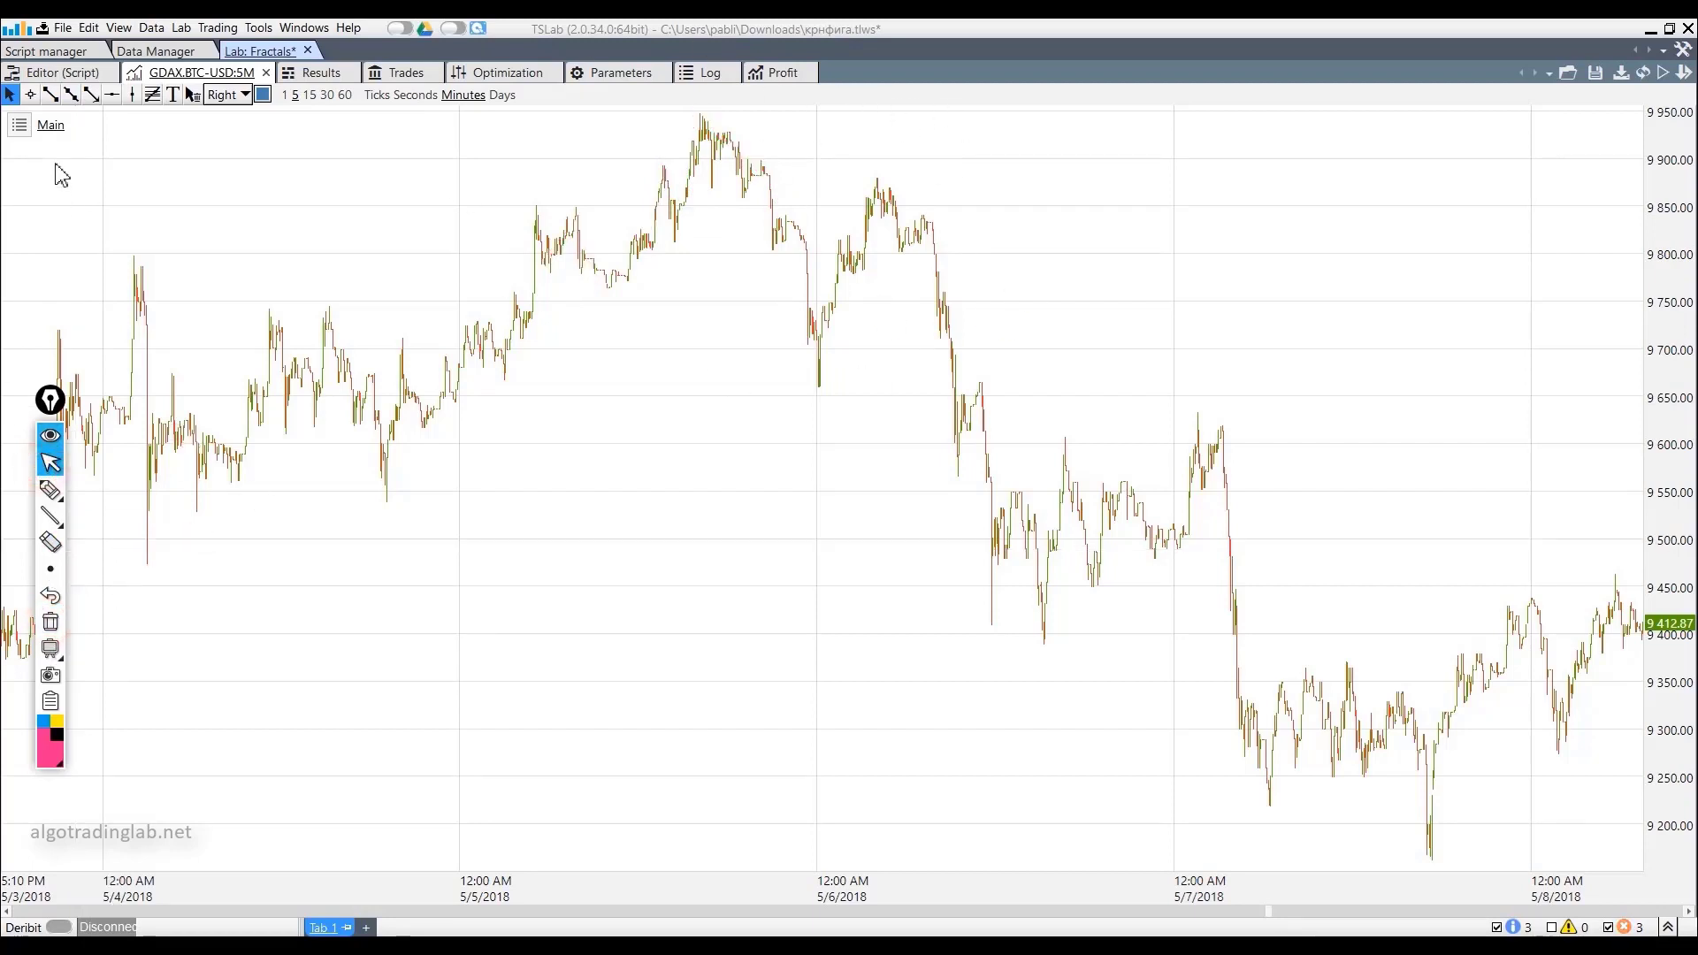
# Add a Fractal by any data block from AlgoTradingLab and move Close nearer Source1
pyautogui.click(57, 72)
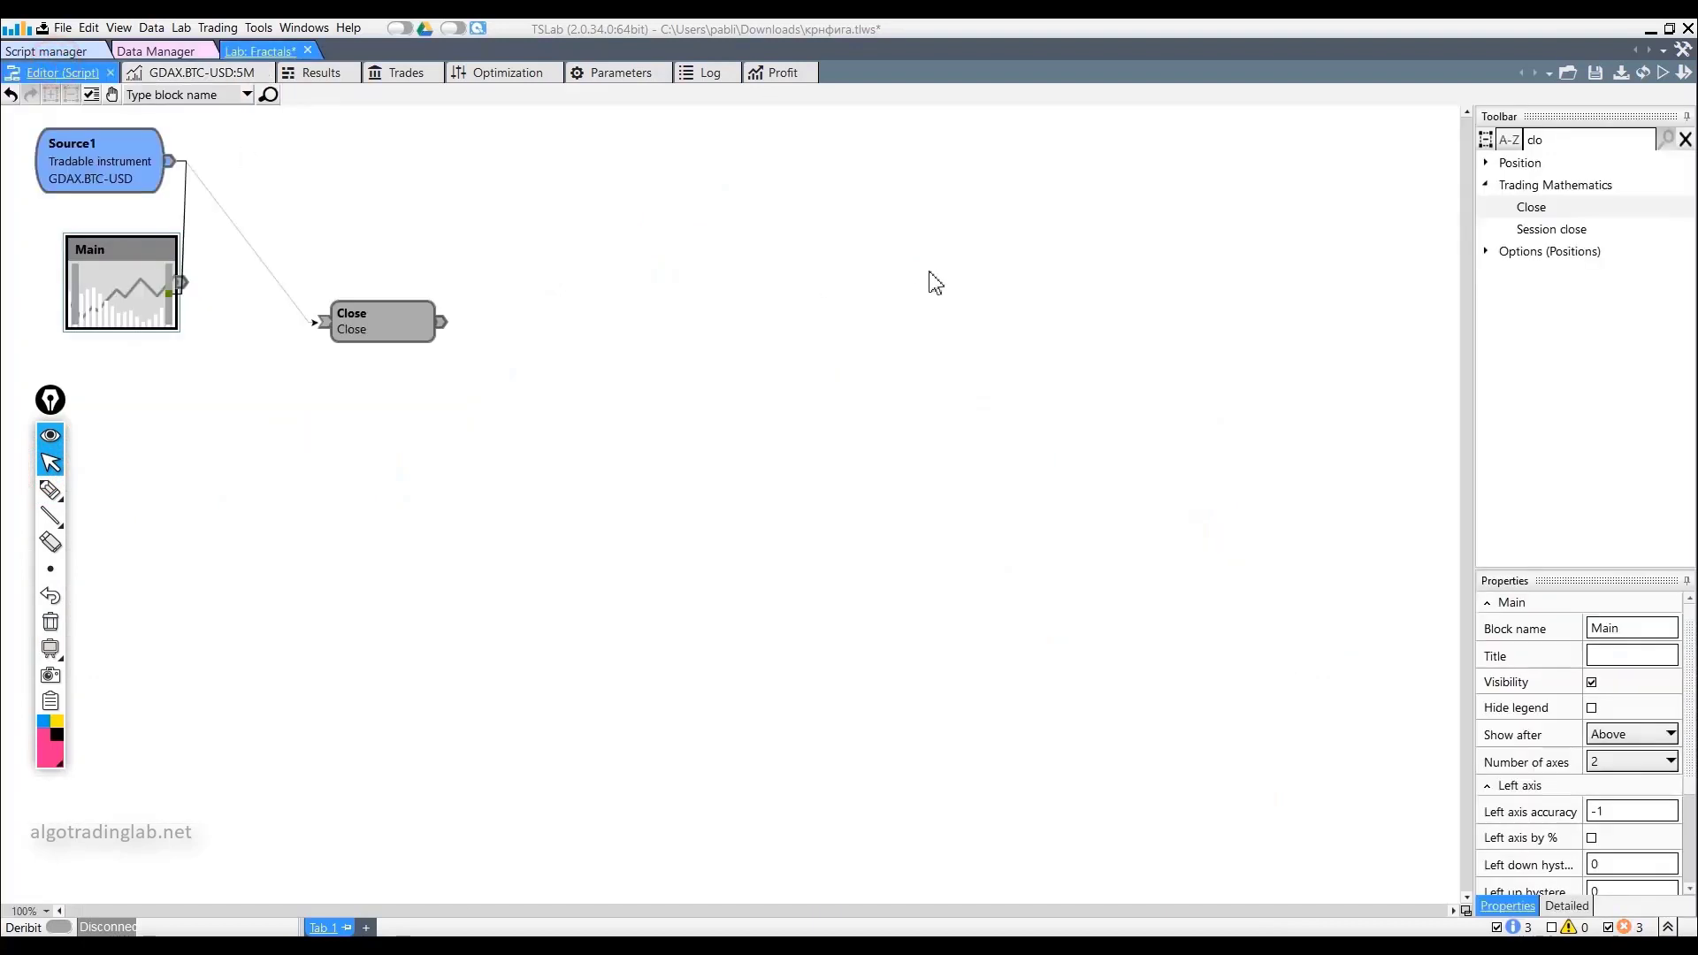
pyautogui.click(1684, 141)
pyautogui.click(1494, 452)
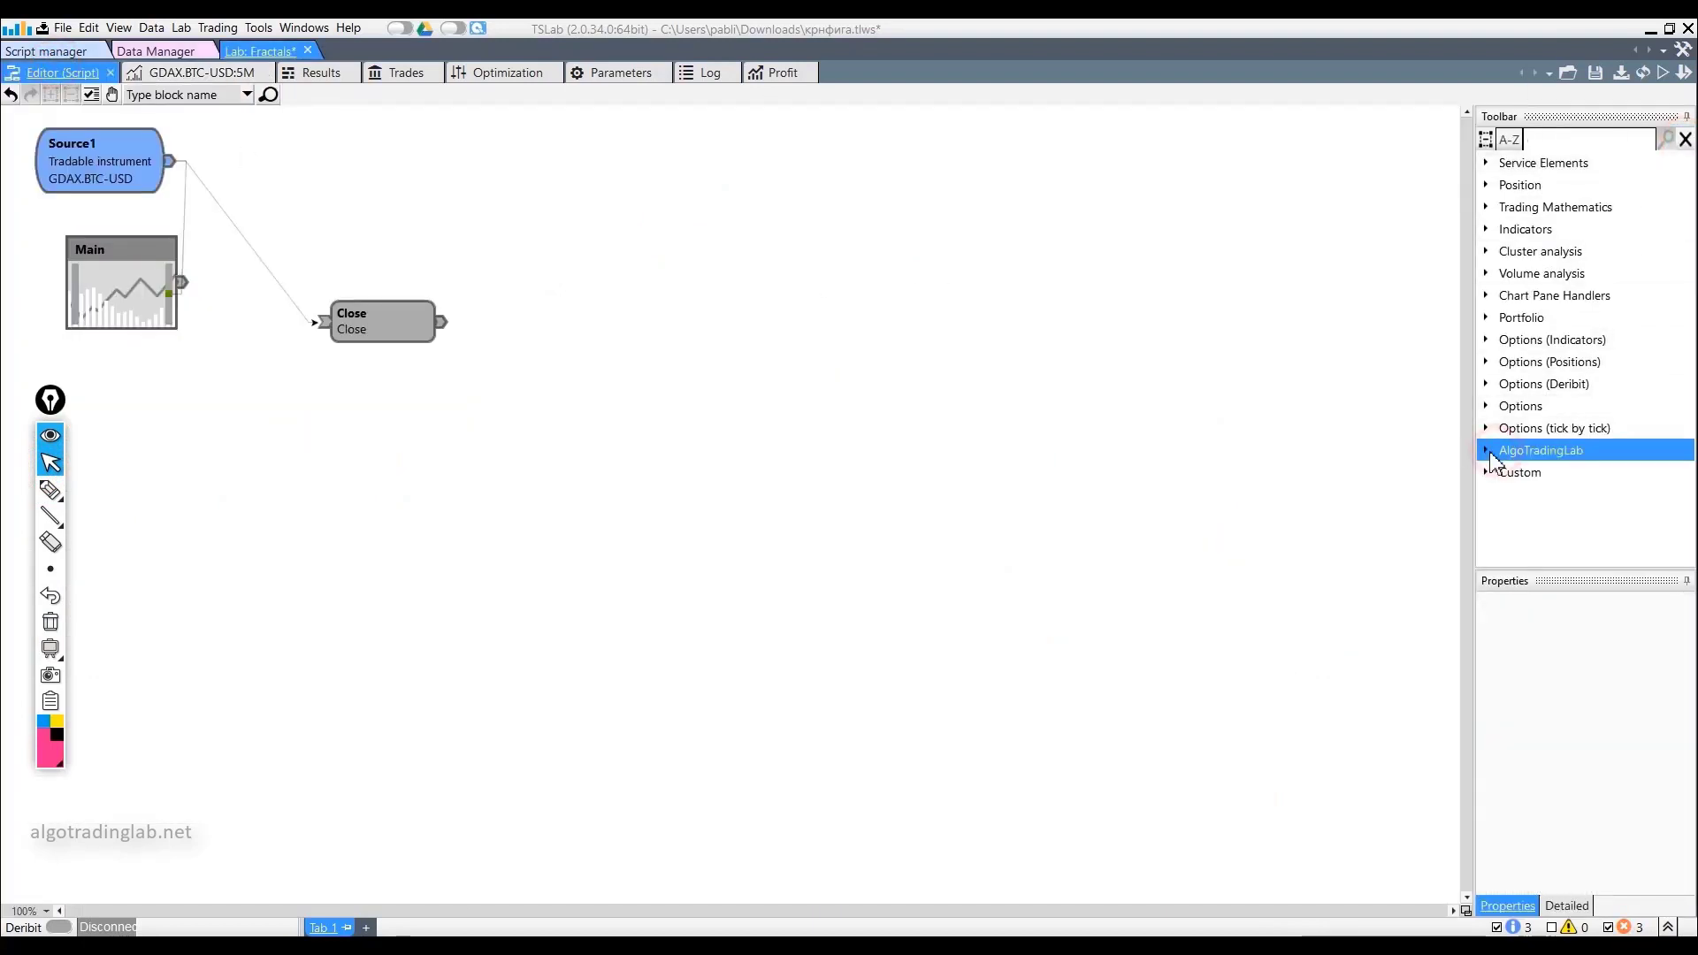
pyautogui.click(1491, 455)
pyautogui.scroll(-3, 1588, 495)
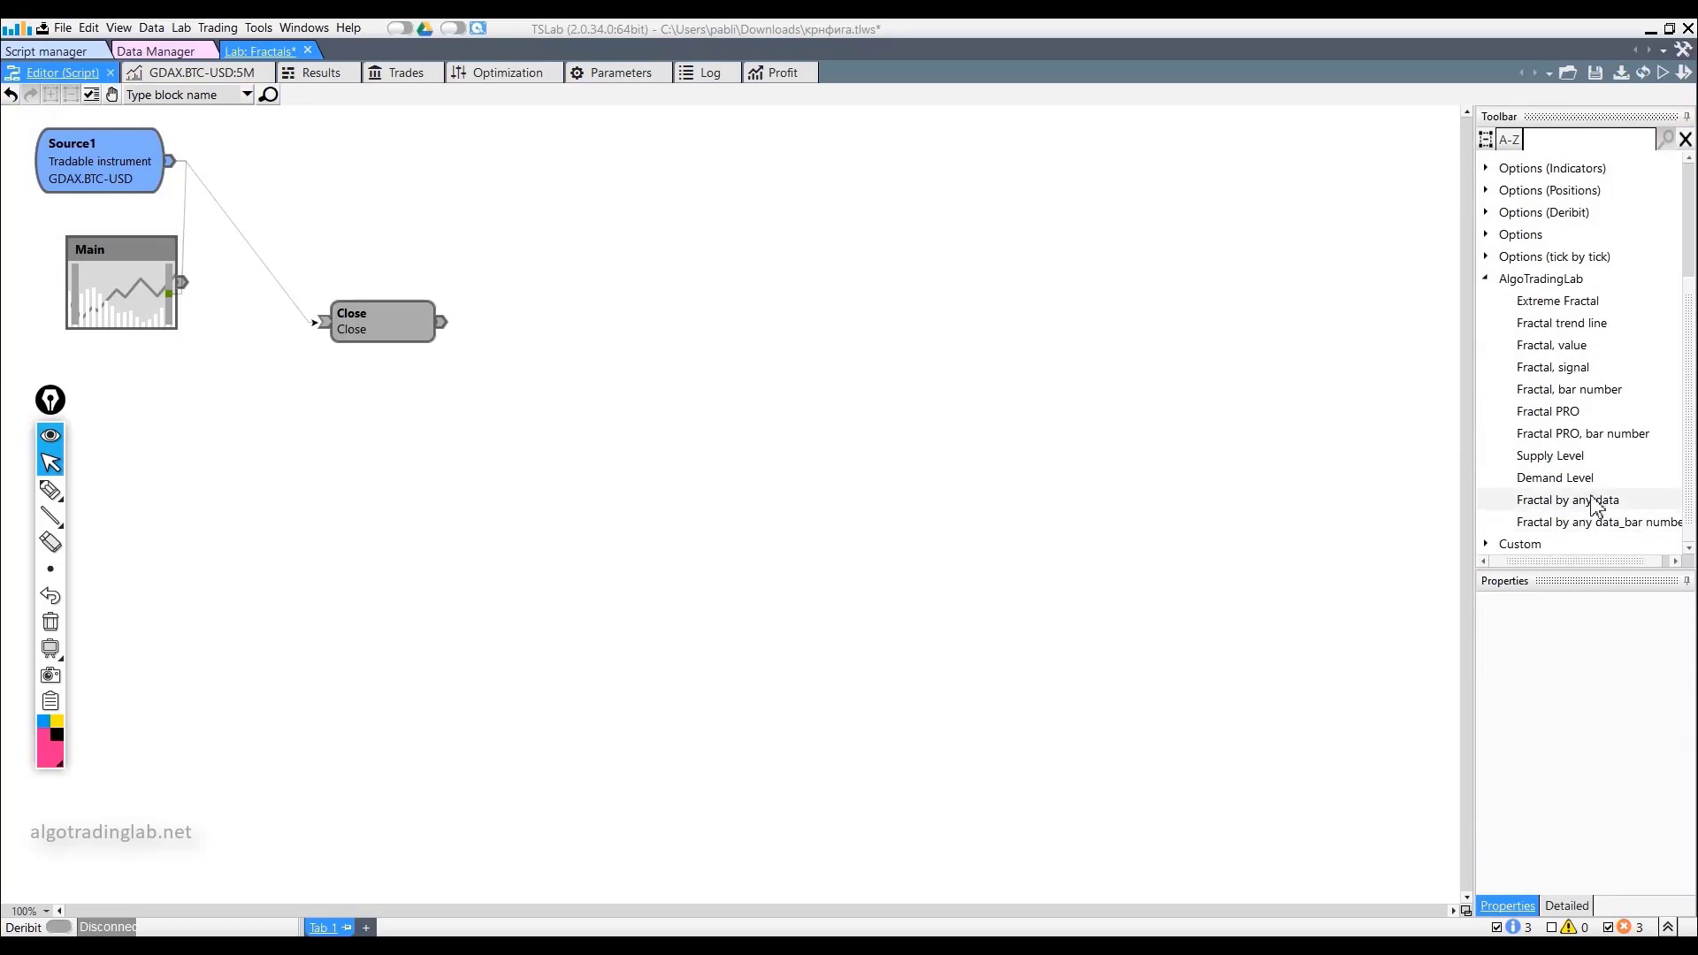
pyautogui.moveTo(1596, 501); pyautogui.dragTo(666, 334)
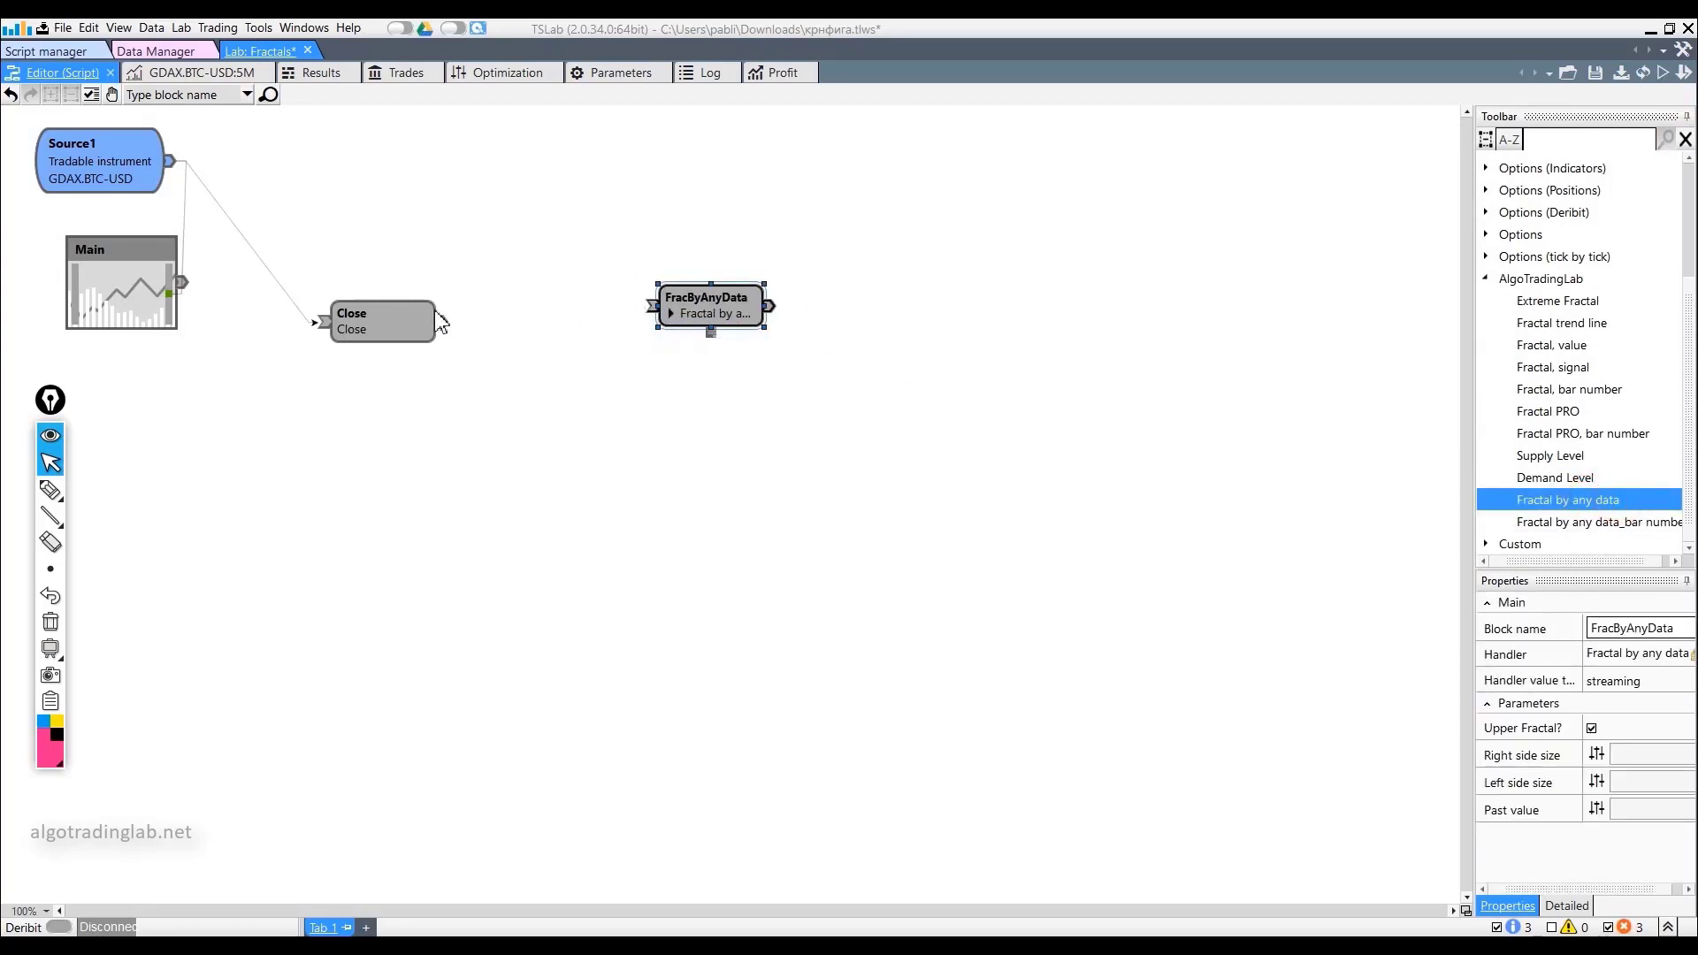
pyautogui.moveTo(387, 322); pyautogui.dragTo(353, 276)
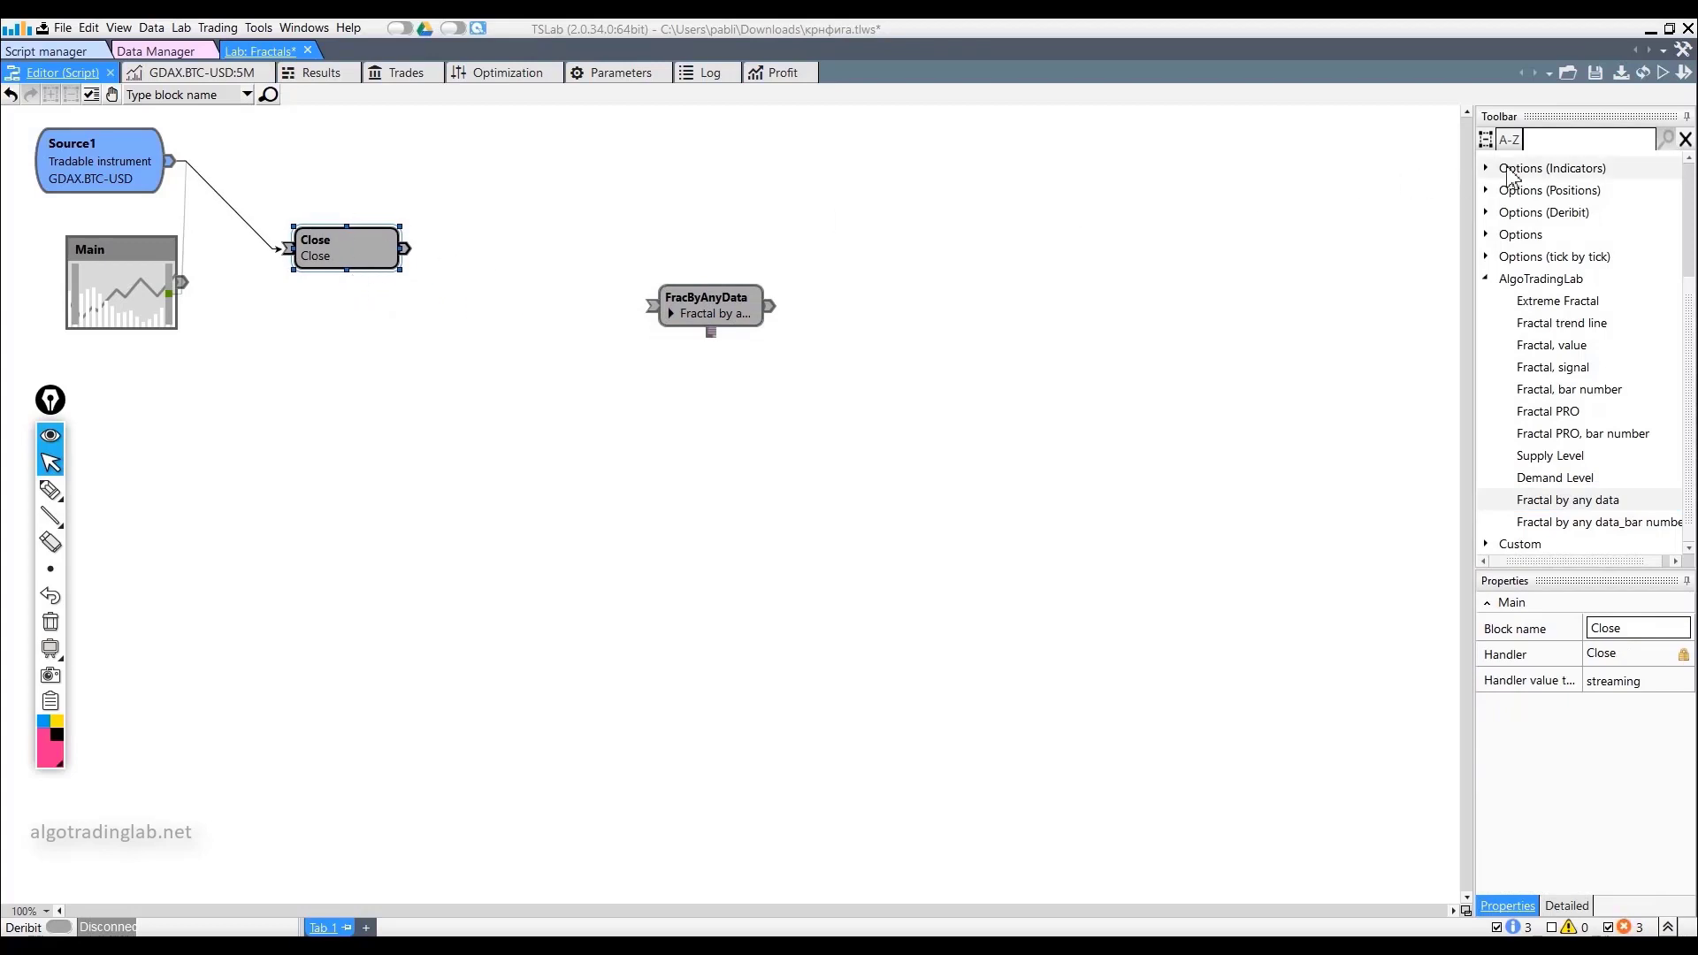
# Add an SMA block to the script and set its period to 50
pyautogui.click(1565, 139)
pyautogui.write('sma')
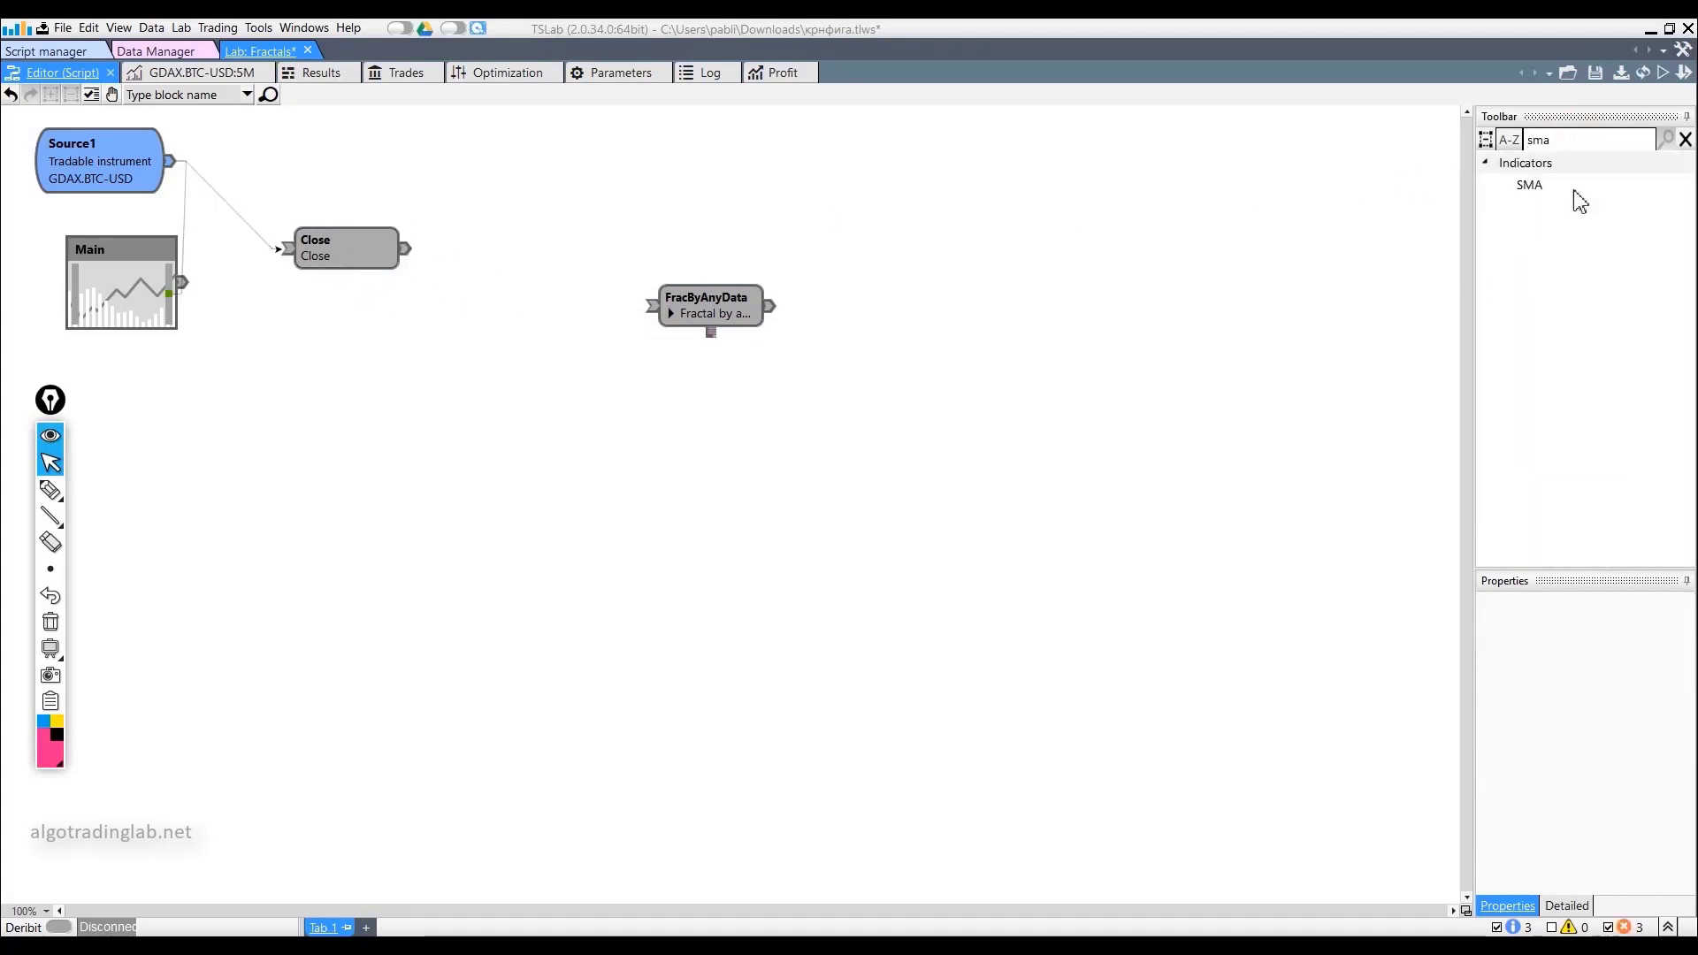
pyautogui.moveTo(1528, 184); pyautogui.dragTo(393, 324)
pyautogui.click(466, 321)
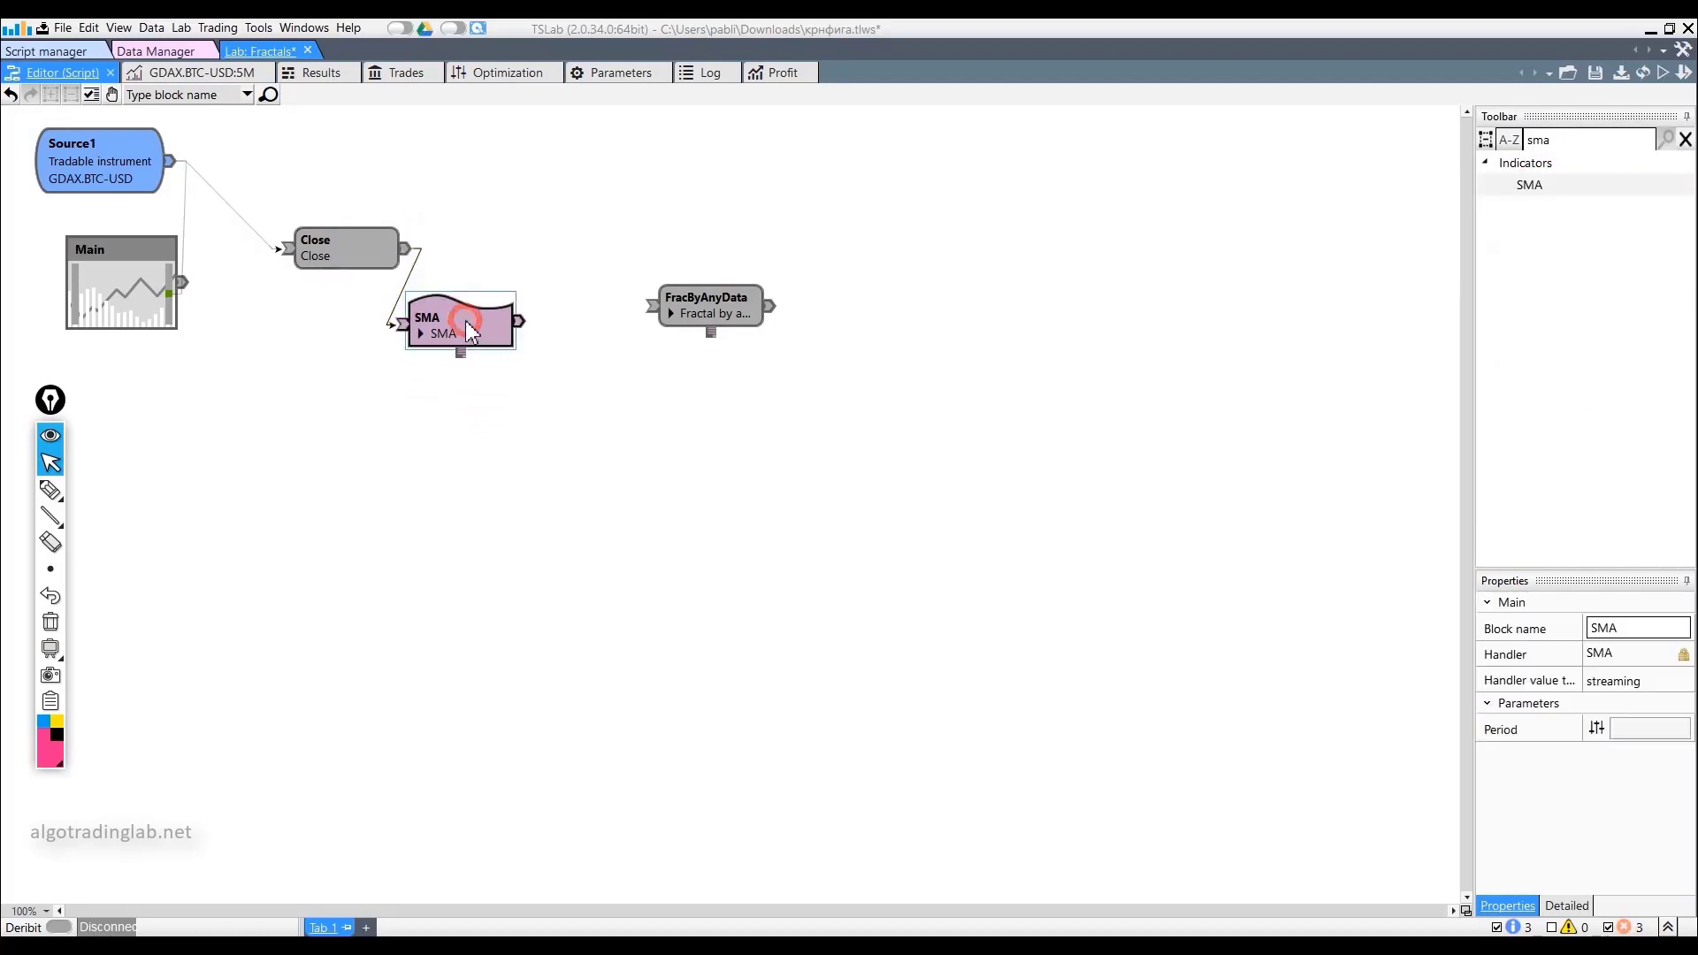
pyautogui.click(1627, 728)
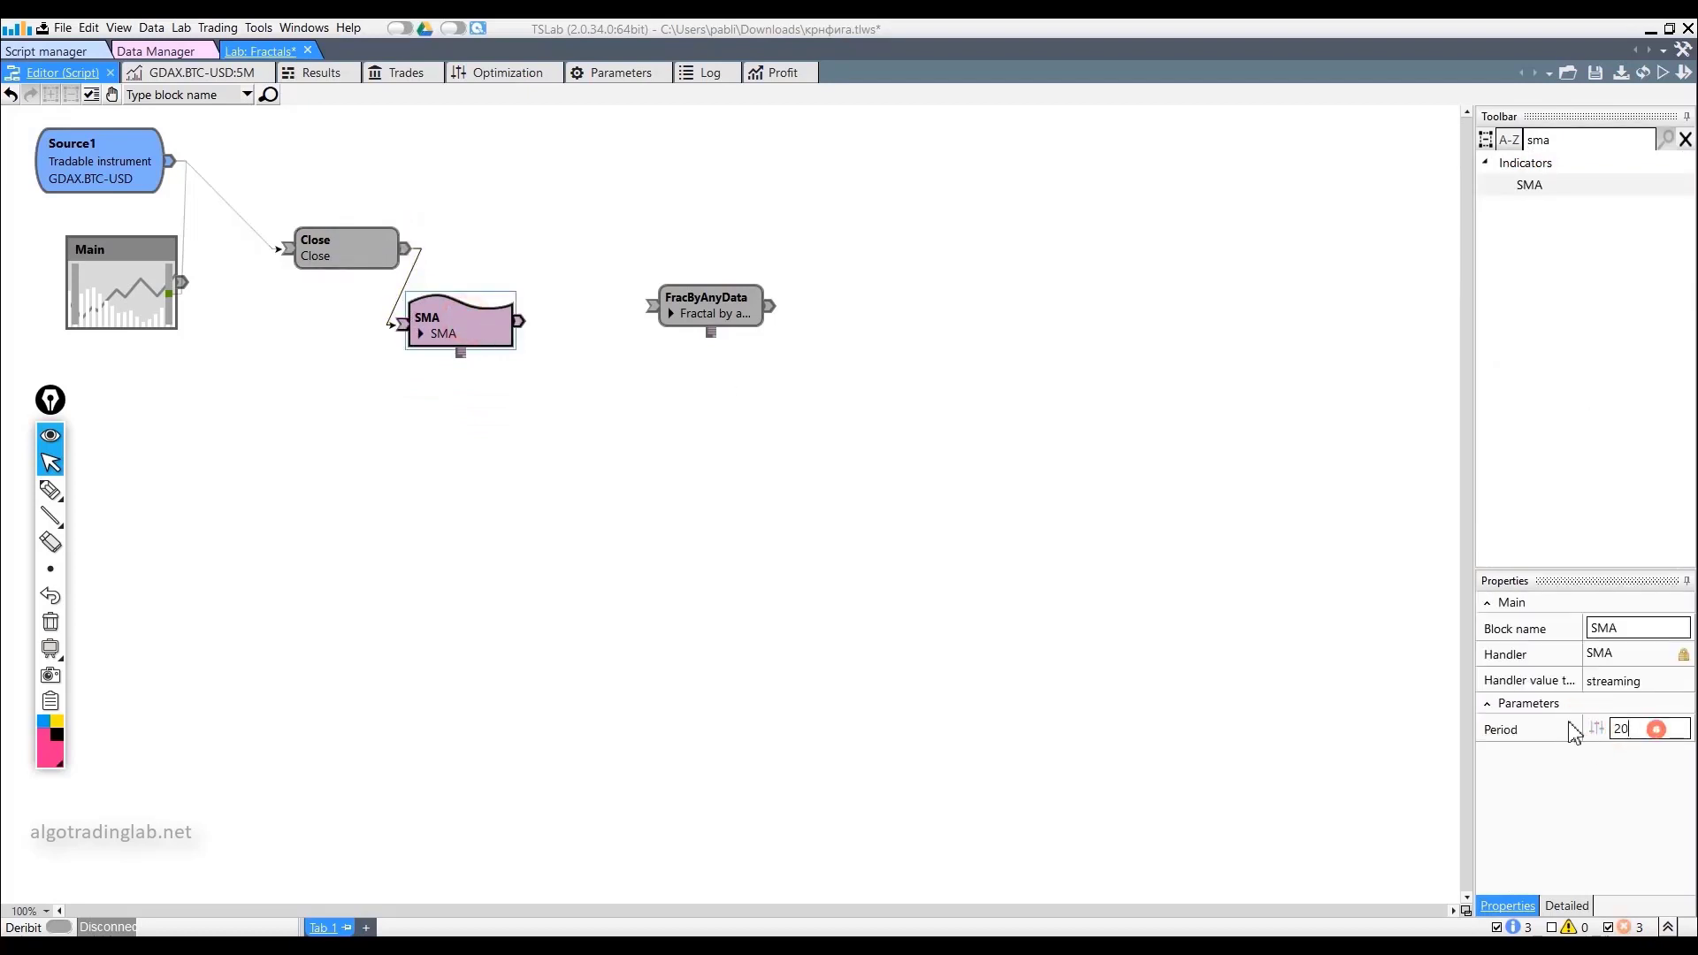
pyautogui.click(849, 644)
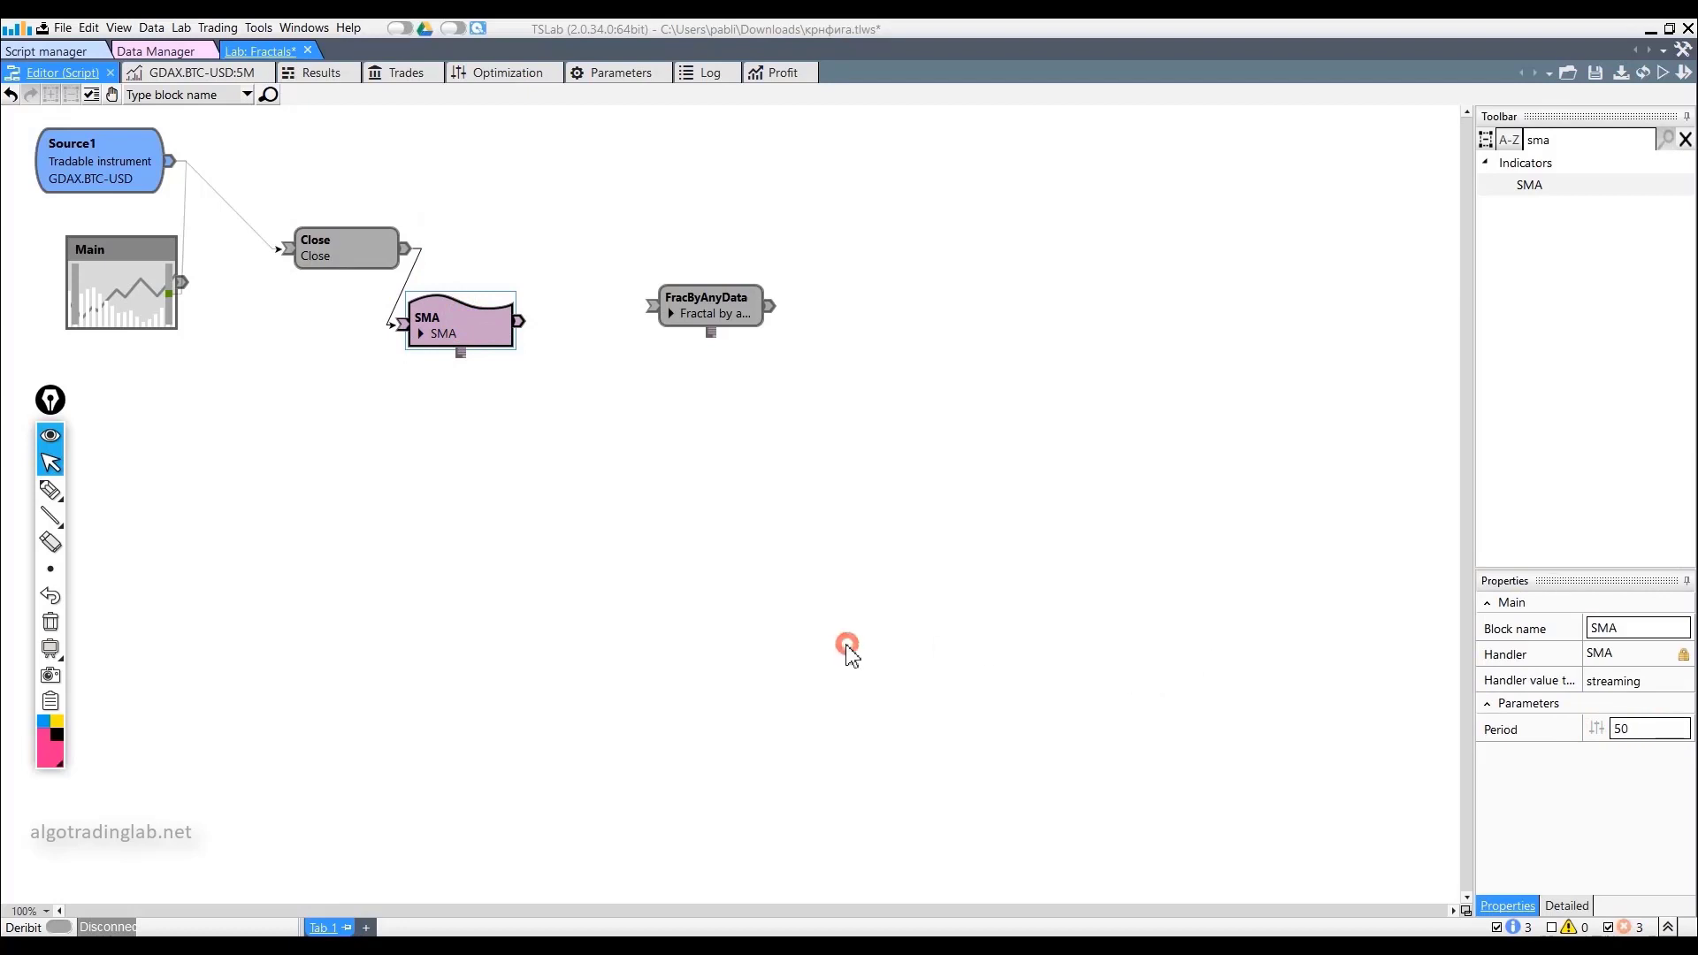
# Feed SMA into FracByAnyData, style the line thickness 2 in dark green 57762F, and run
pyautogui.moveTo(519, 320); pyautogui.dragTo(172, 301)
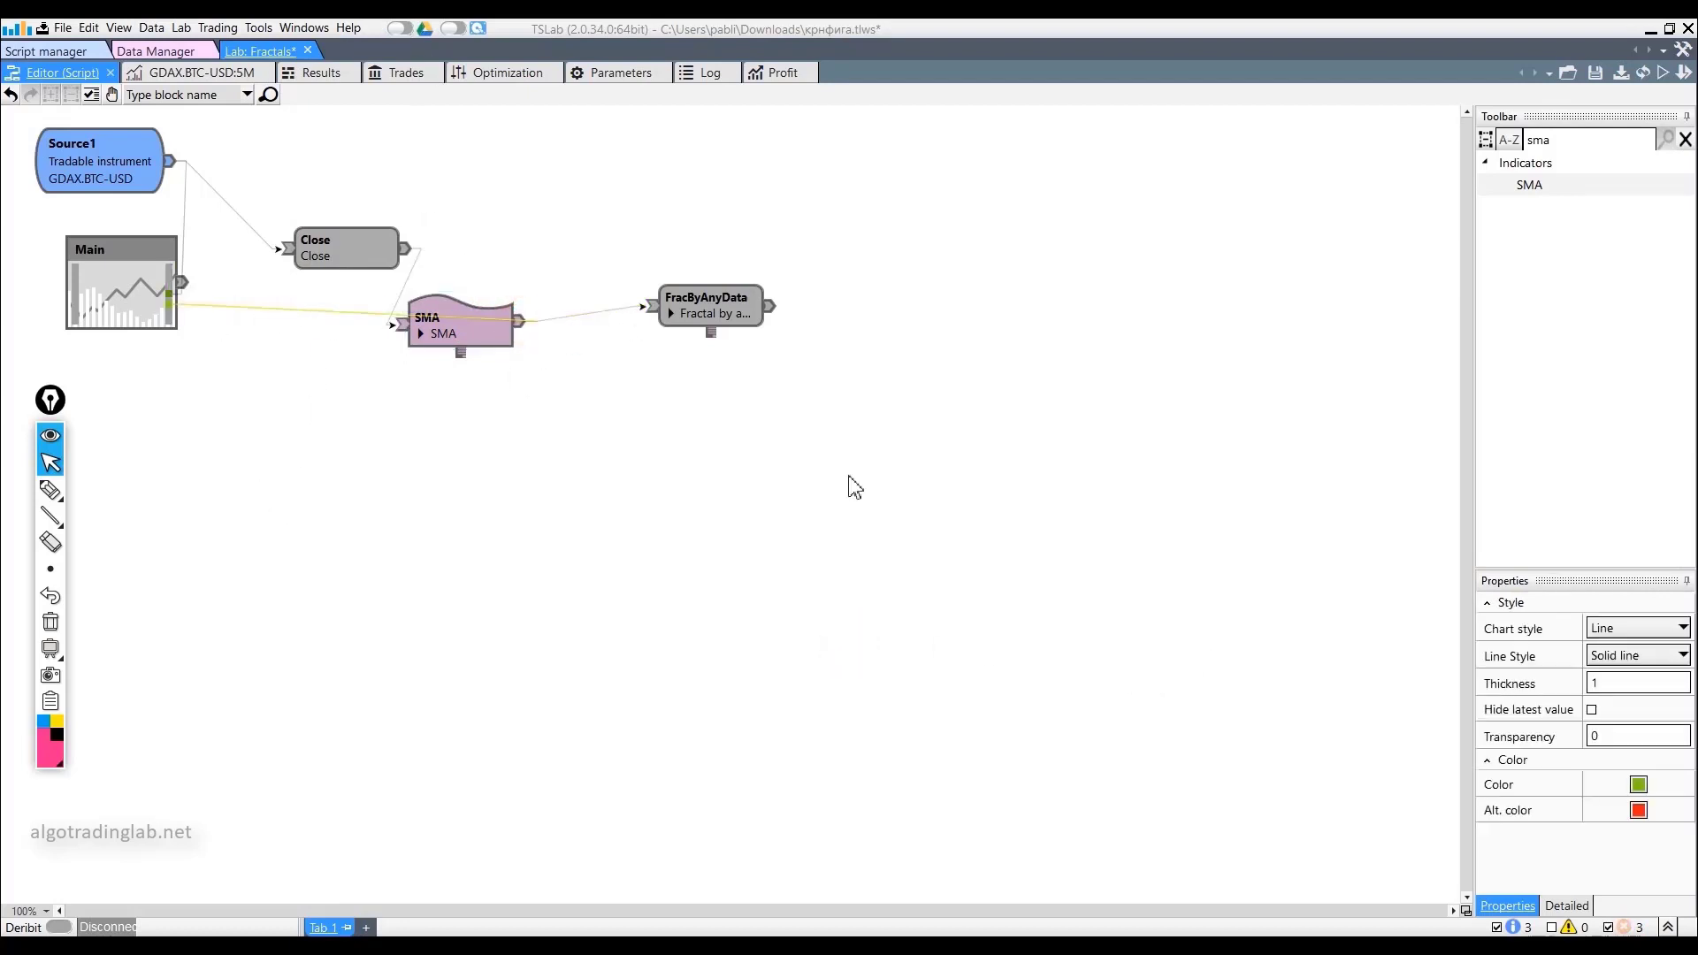
pyautogui.click(1614, 685)
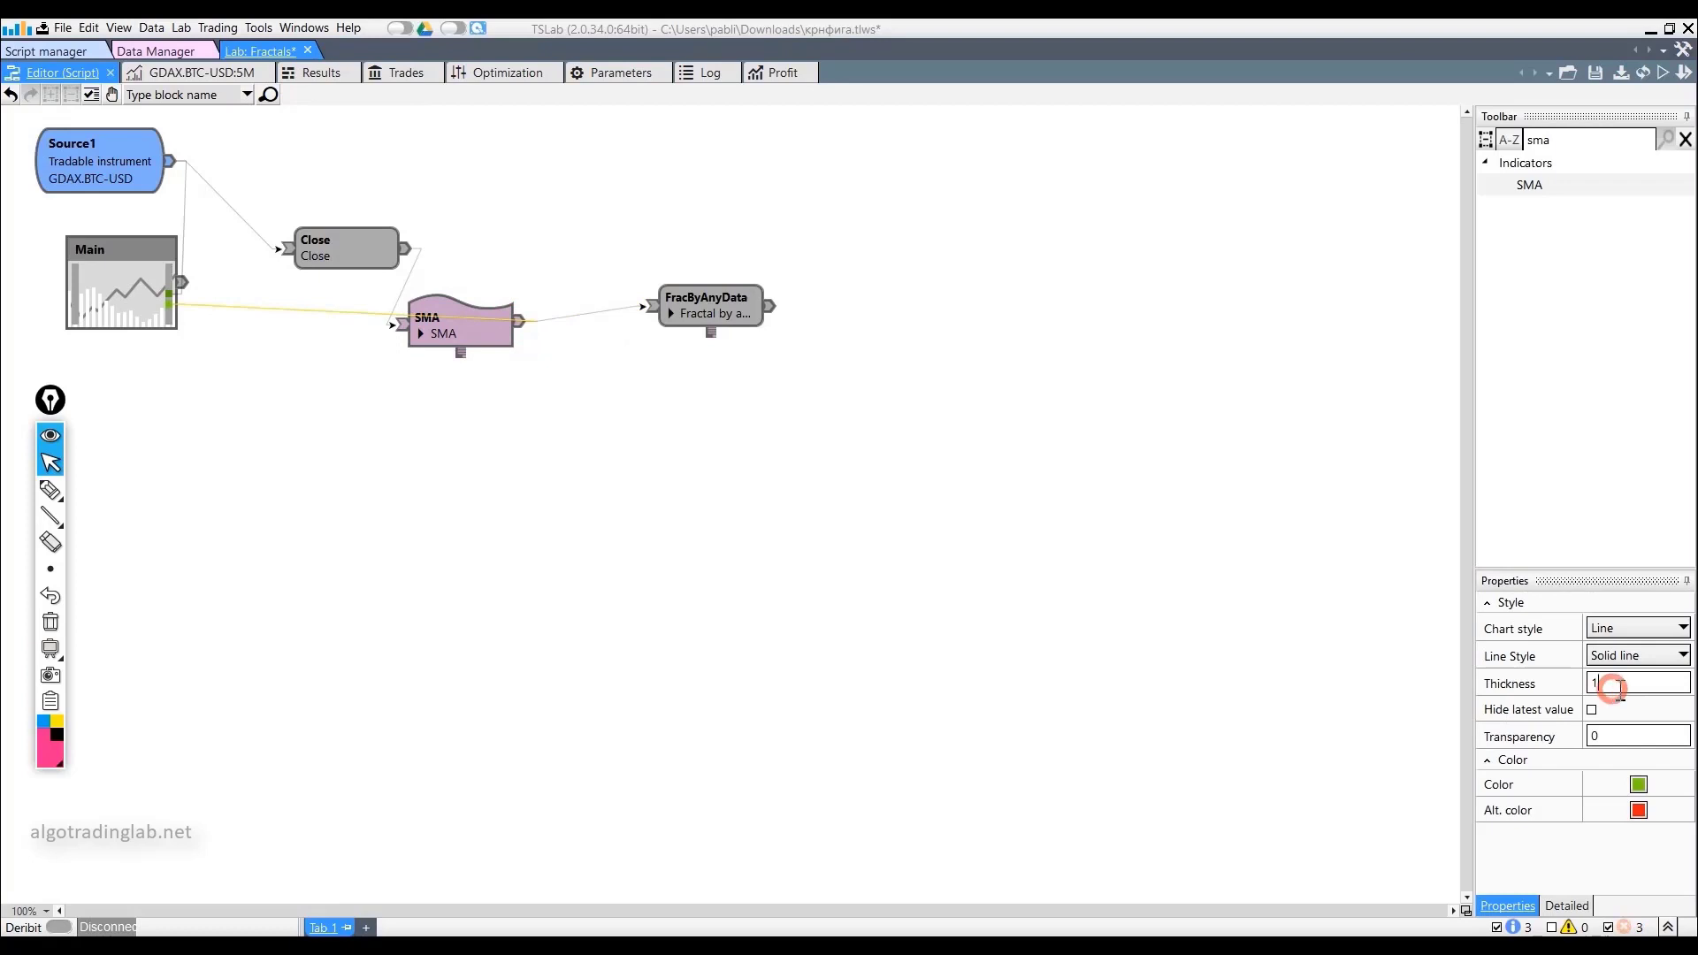
pyautogui.click(649, 506)
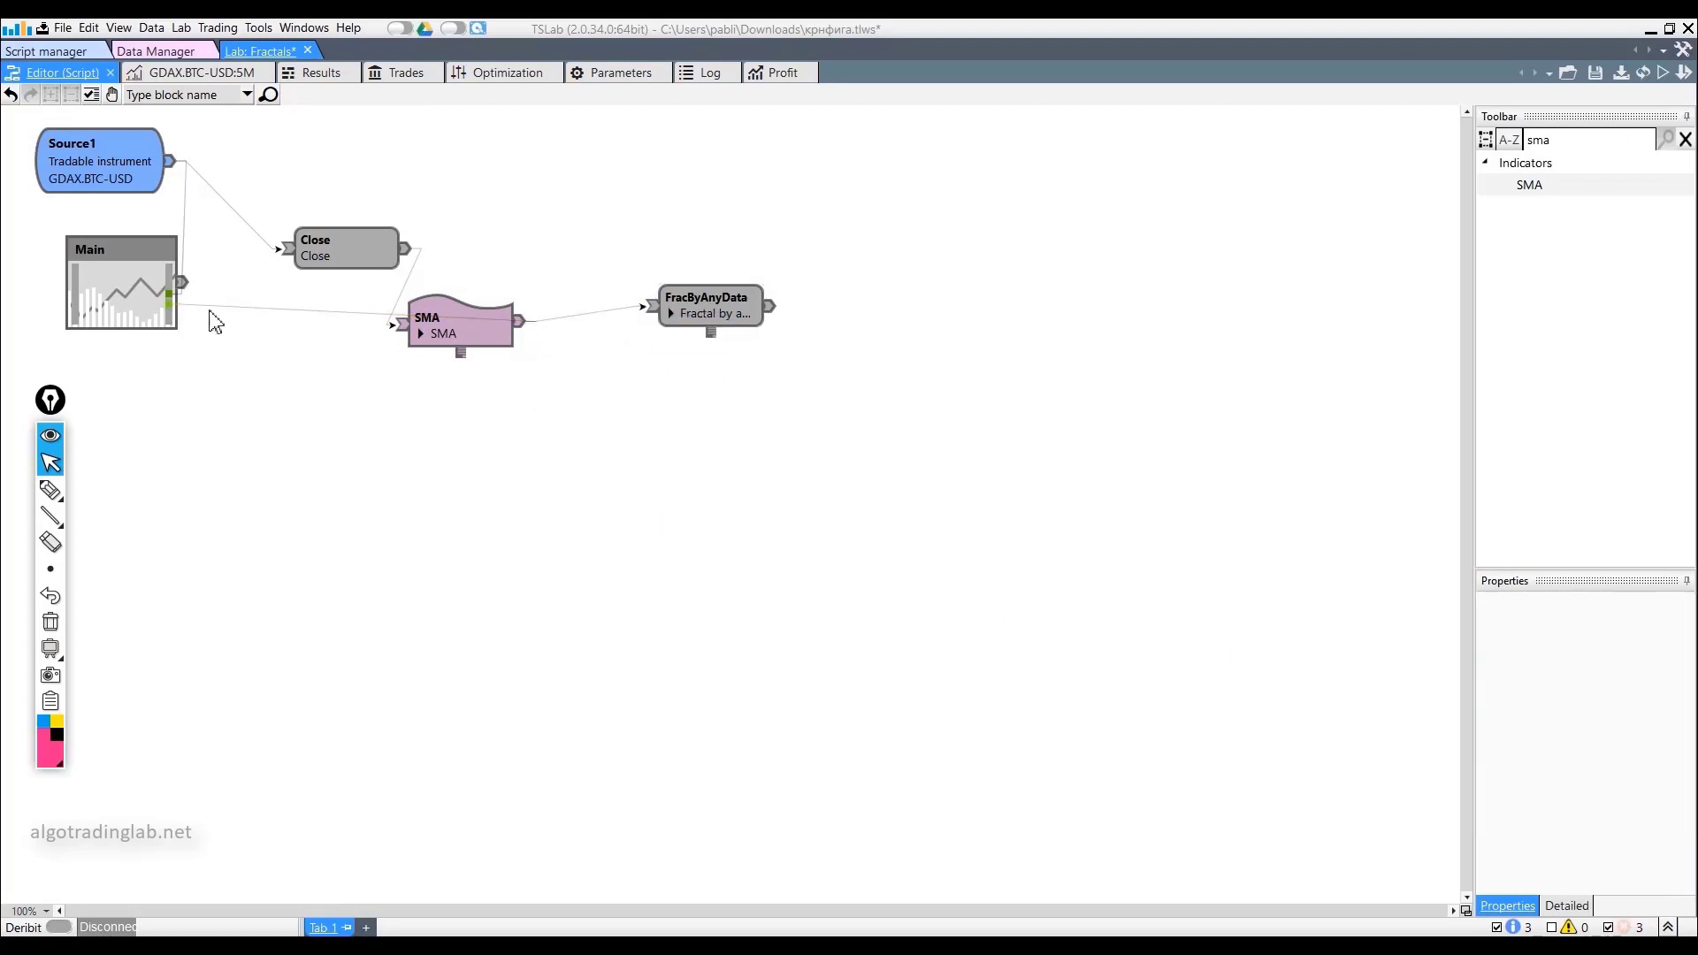
pyautogui.click(213, 310)
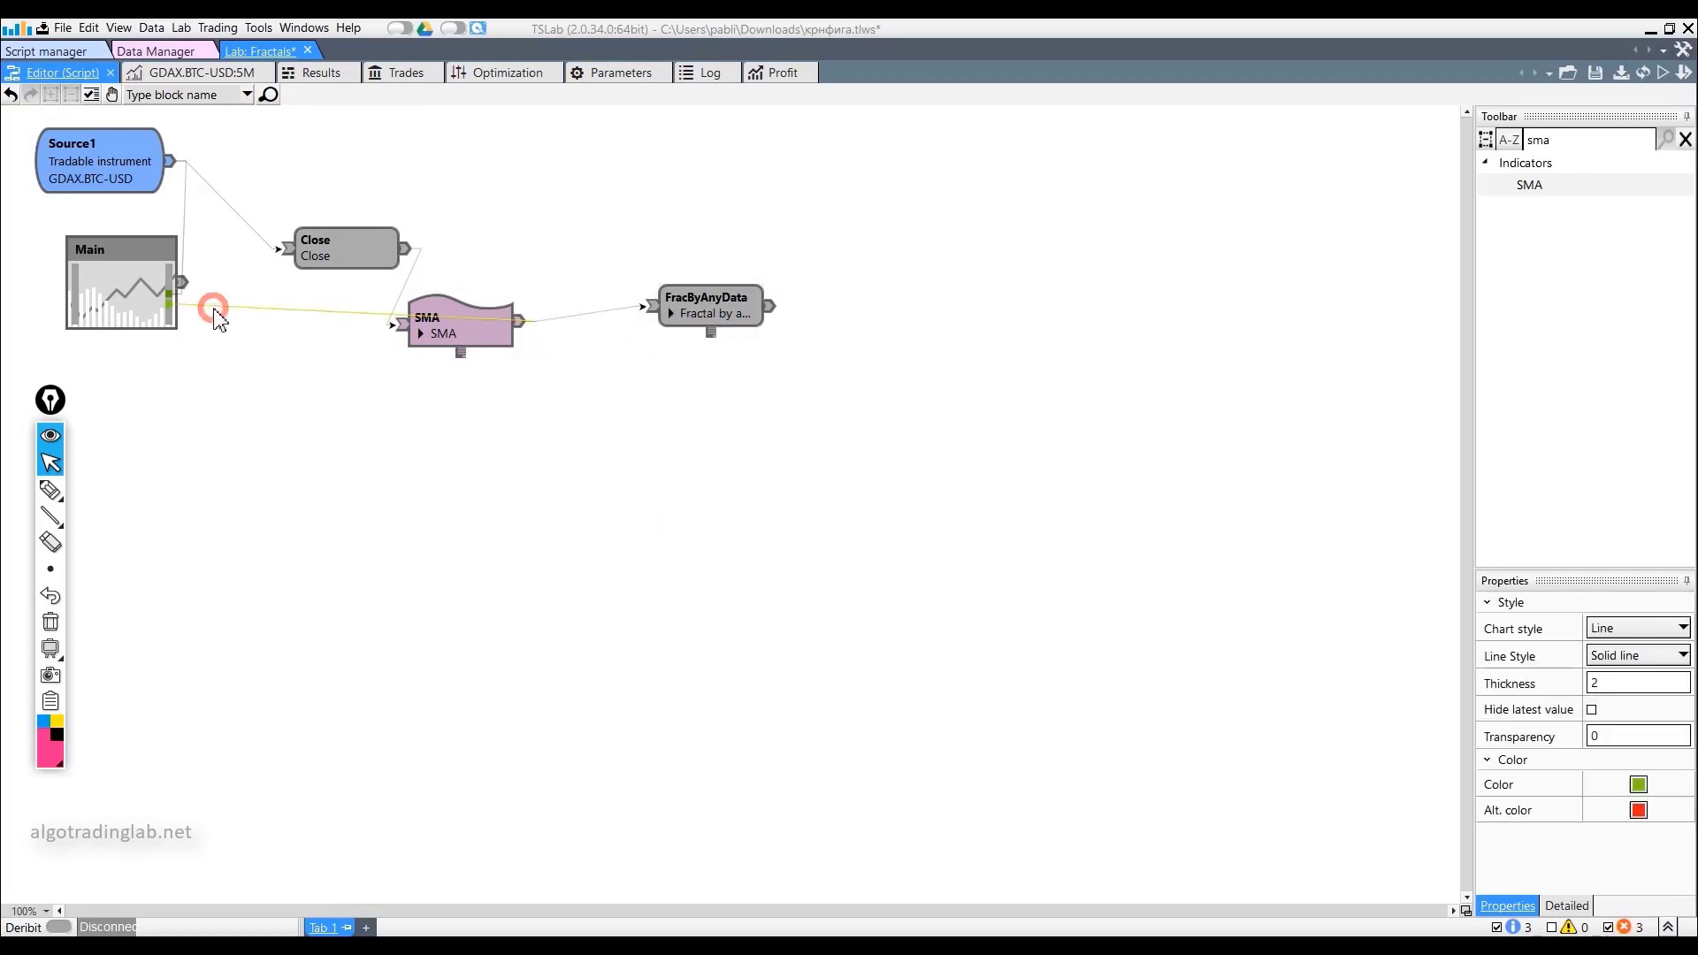
pyautogui.click(1639, 785)
pyautogui.click(746, 506)
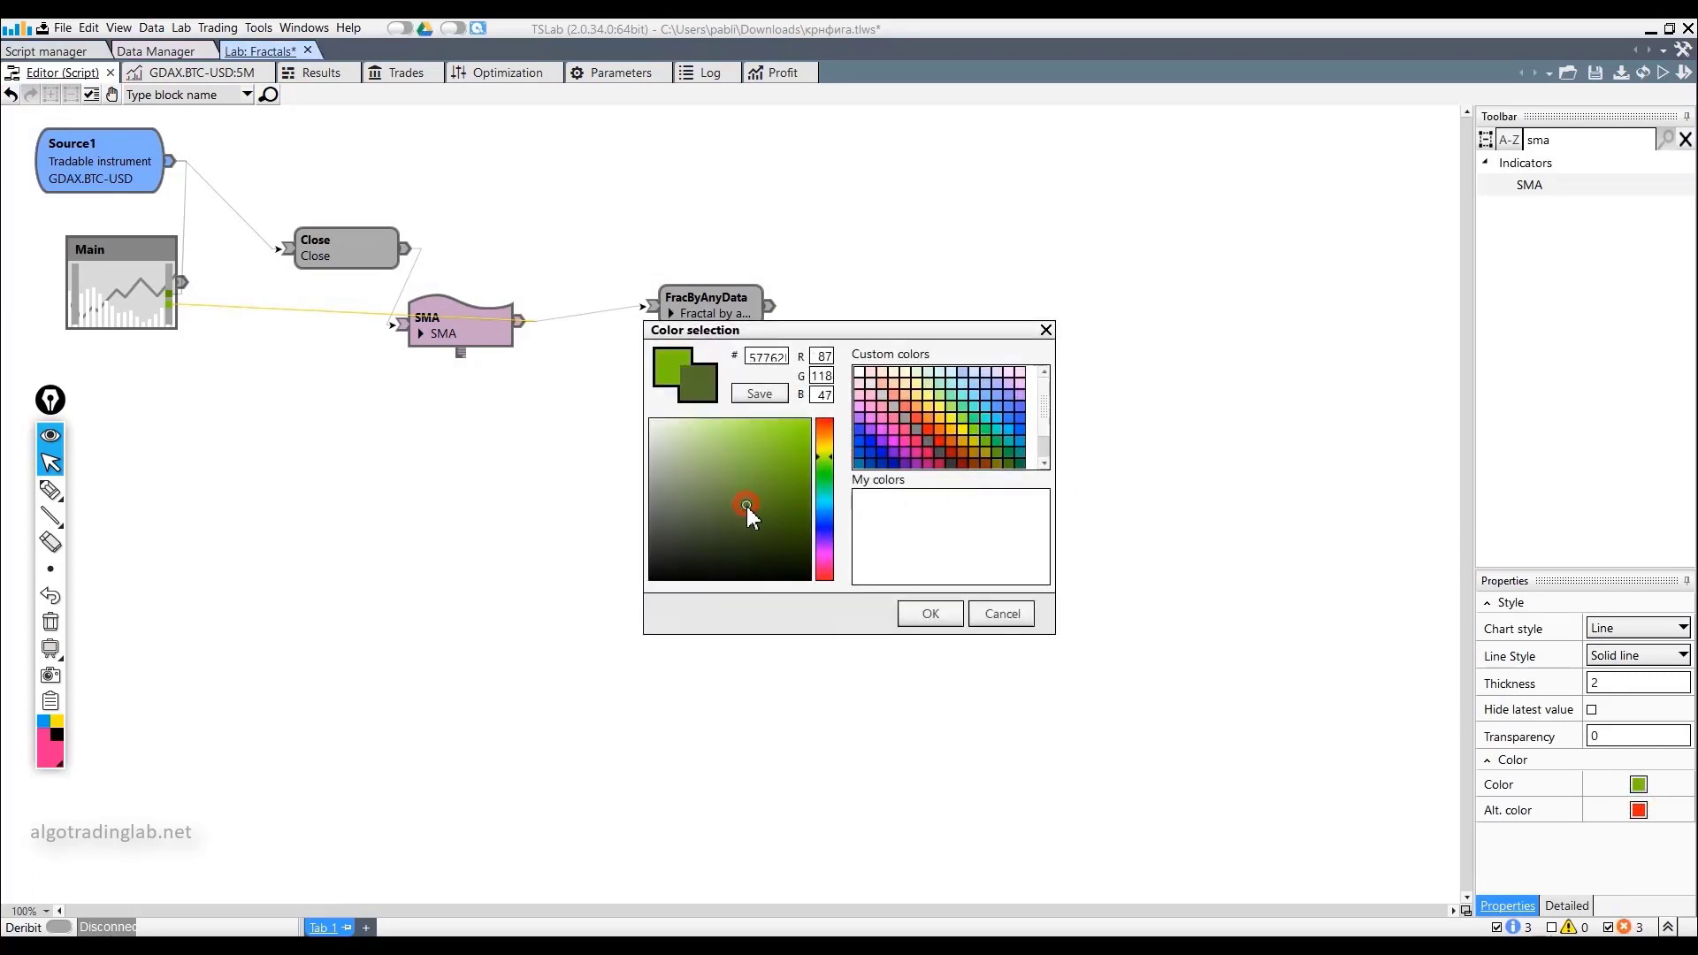
pyautogui.click(925, 612)
pyautogui.click(1659, 76)
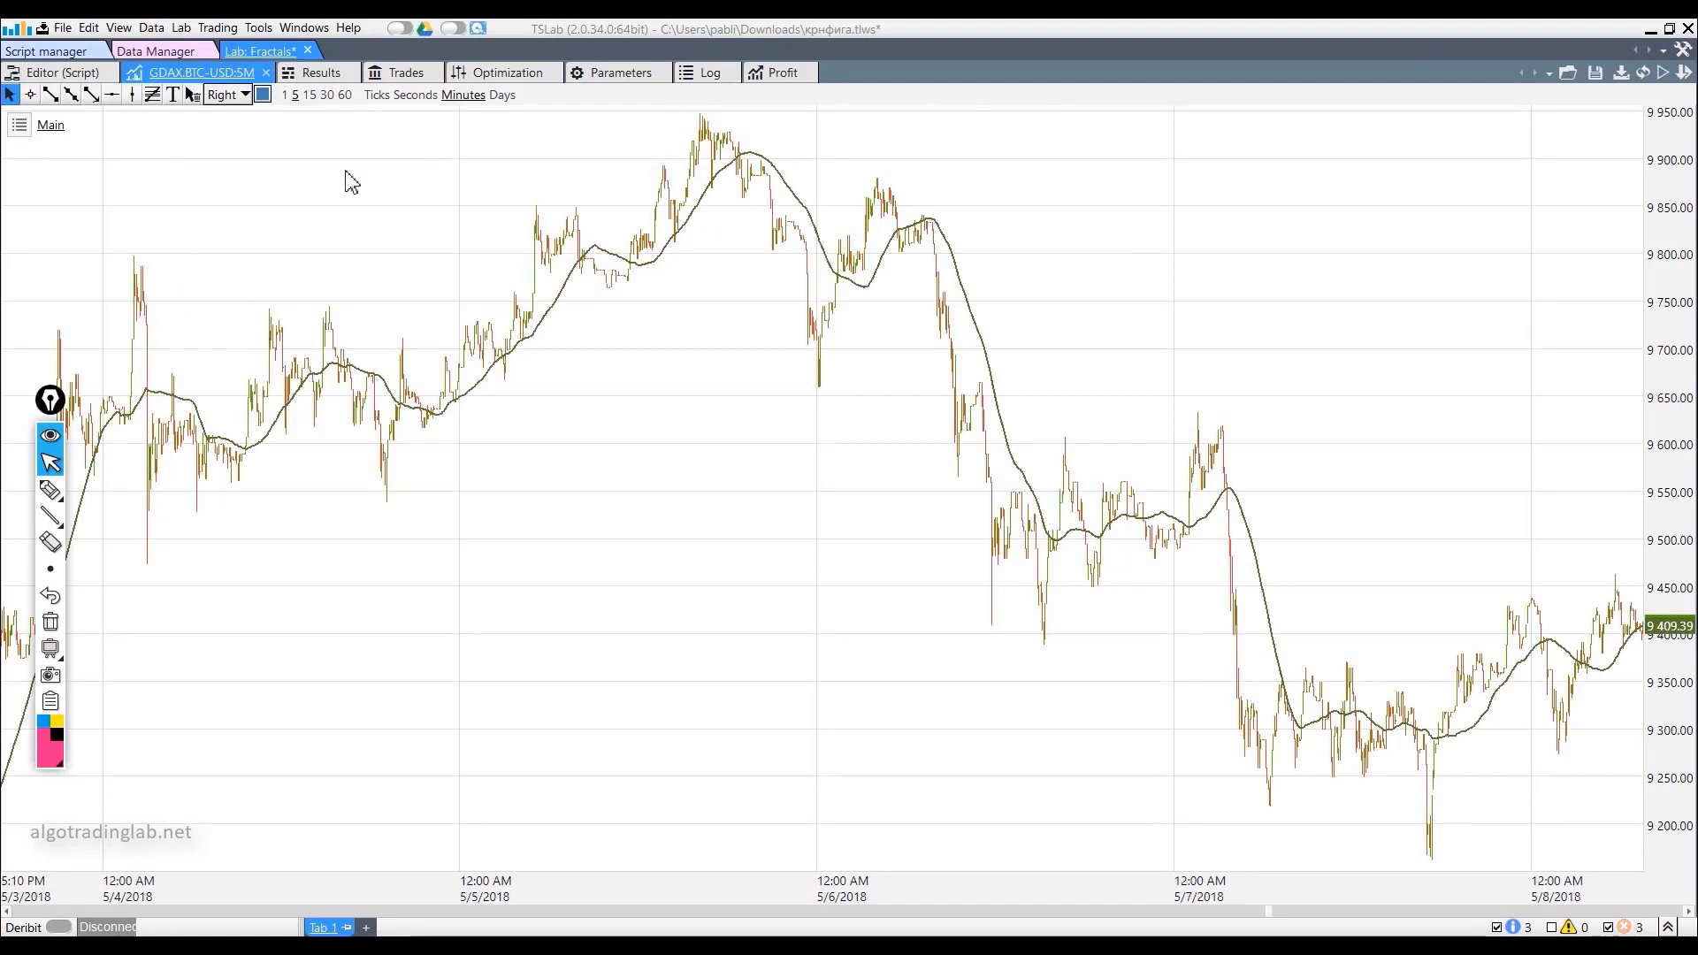
# Sketch pink strokes along the rising prices, shoulders and head, then erase them
pyautogui.click(51, 489)
pyautogui.moveTo(513, 311)
pyautogui.mouseDown()
pyautogui.moveTo(523, 257)
pyautogui.moveTo(577, 212)
pyautogui.moveTo(579, 240)
pyautogui.mouseUp()
pyautogui.moveTo(632, 223); pyautogui.dragTo(674, 232)
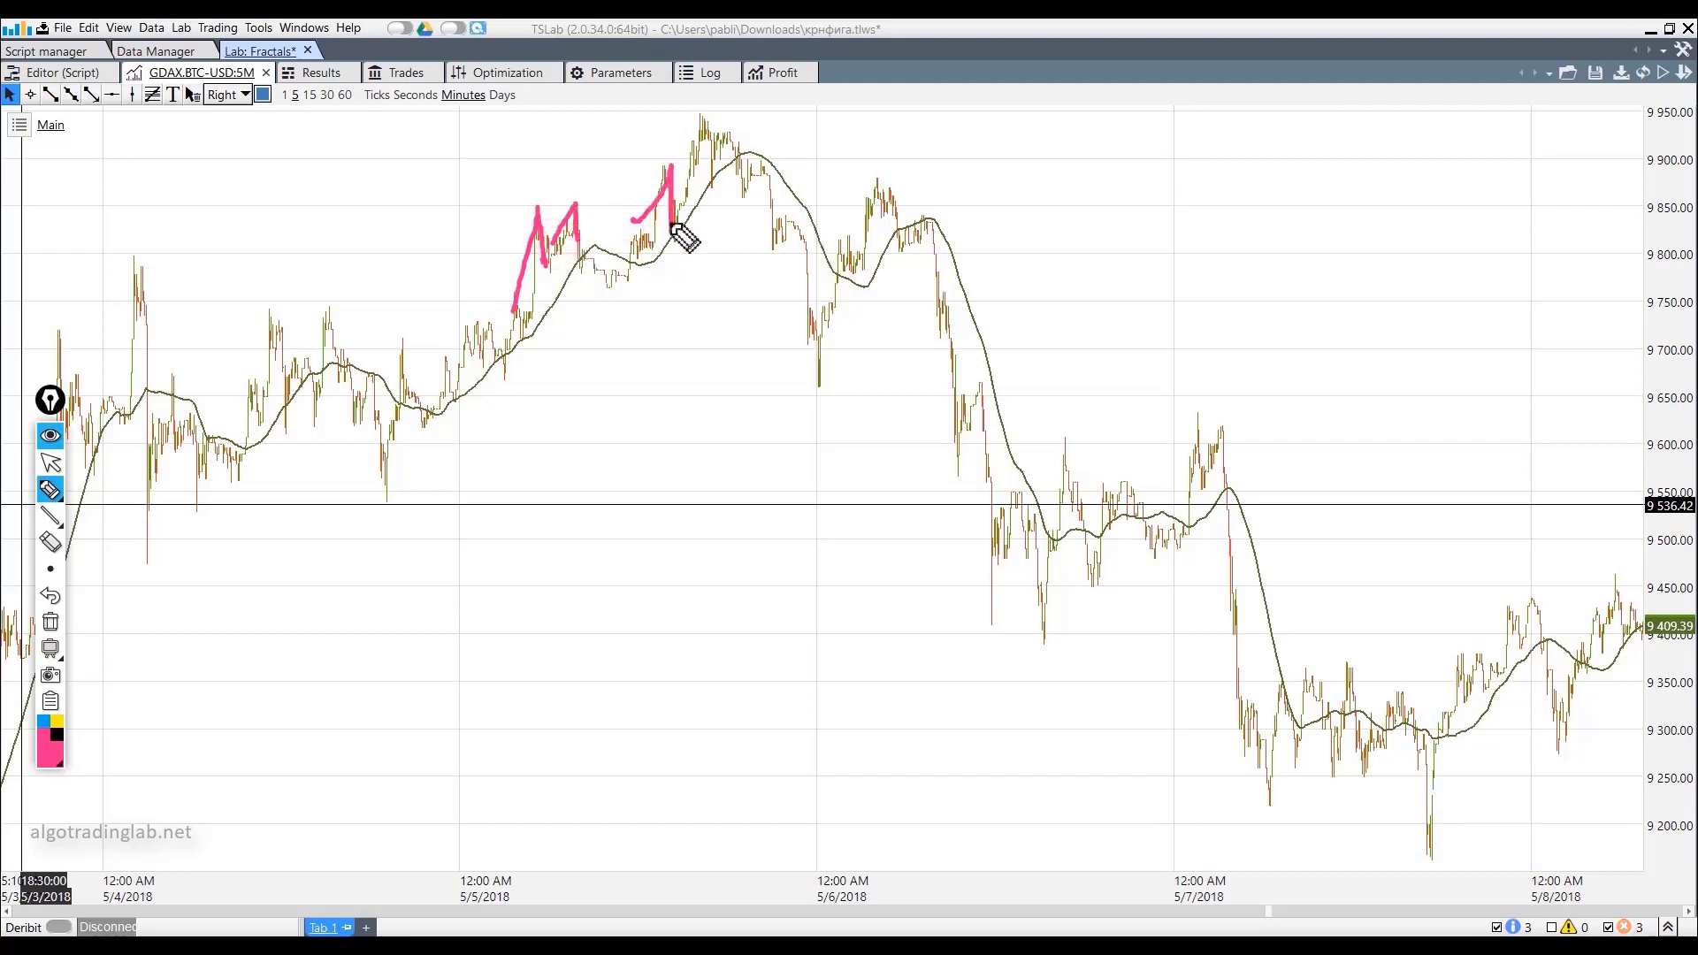
pyautogui.moveTo(694, 172)
pyautogui.mouseDown()
pyautogui.moveTo(715, 135)
pyautogui.moveTo(737, 146)
pyautogui.mouseUp()
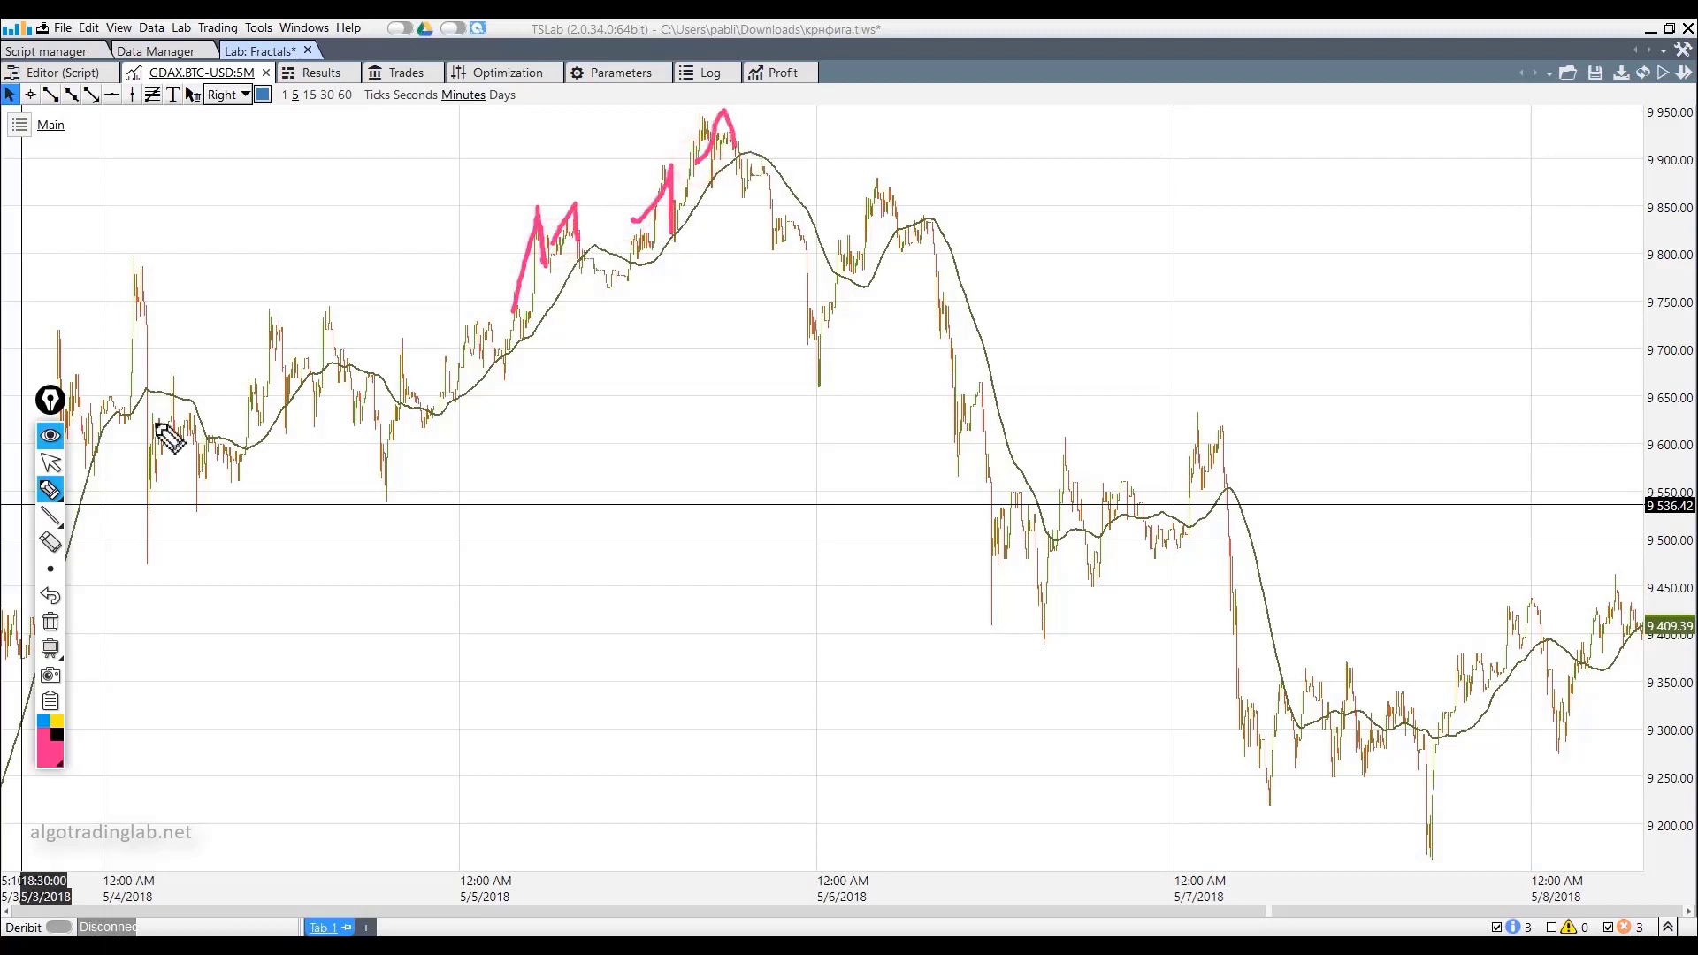
pyautogui.click(51, 625)
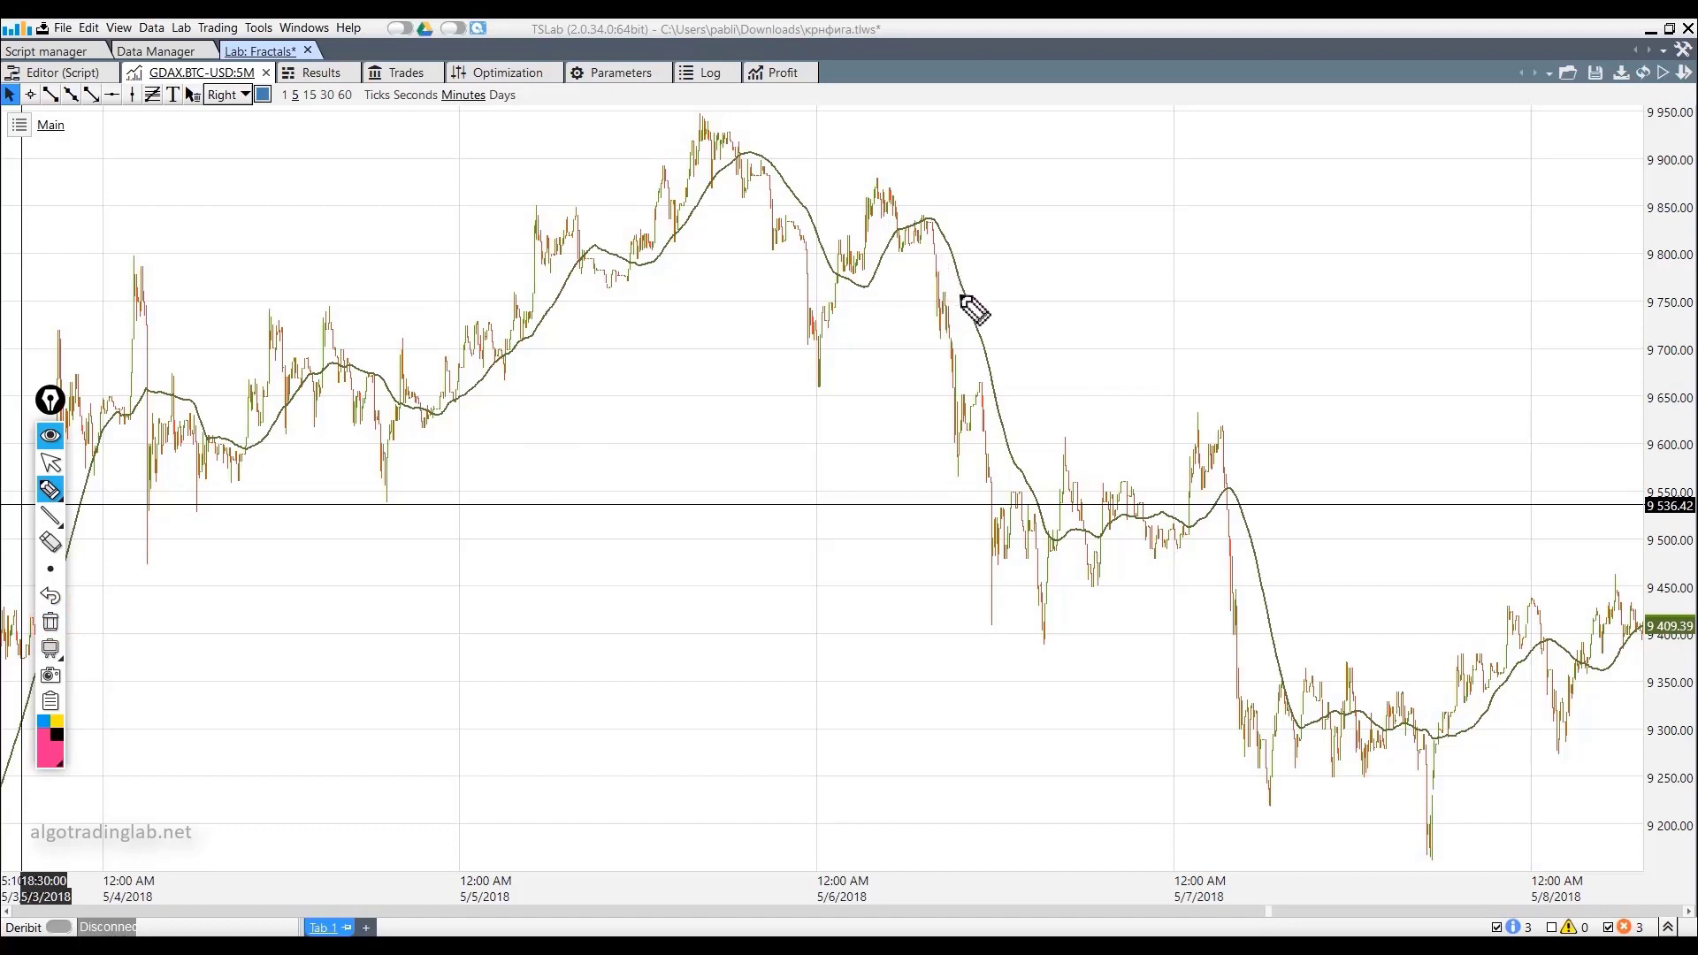
# Draw arcs over the shoulders and head plus level lines, erase them, and return to the script
pyautogui.moveTo(968, 299)
pyautogui.mouseDown()
pyautogui.moveTo(947, 252)
pyautogui.moveTo(856, 292)
pyautogui.mouseUp()
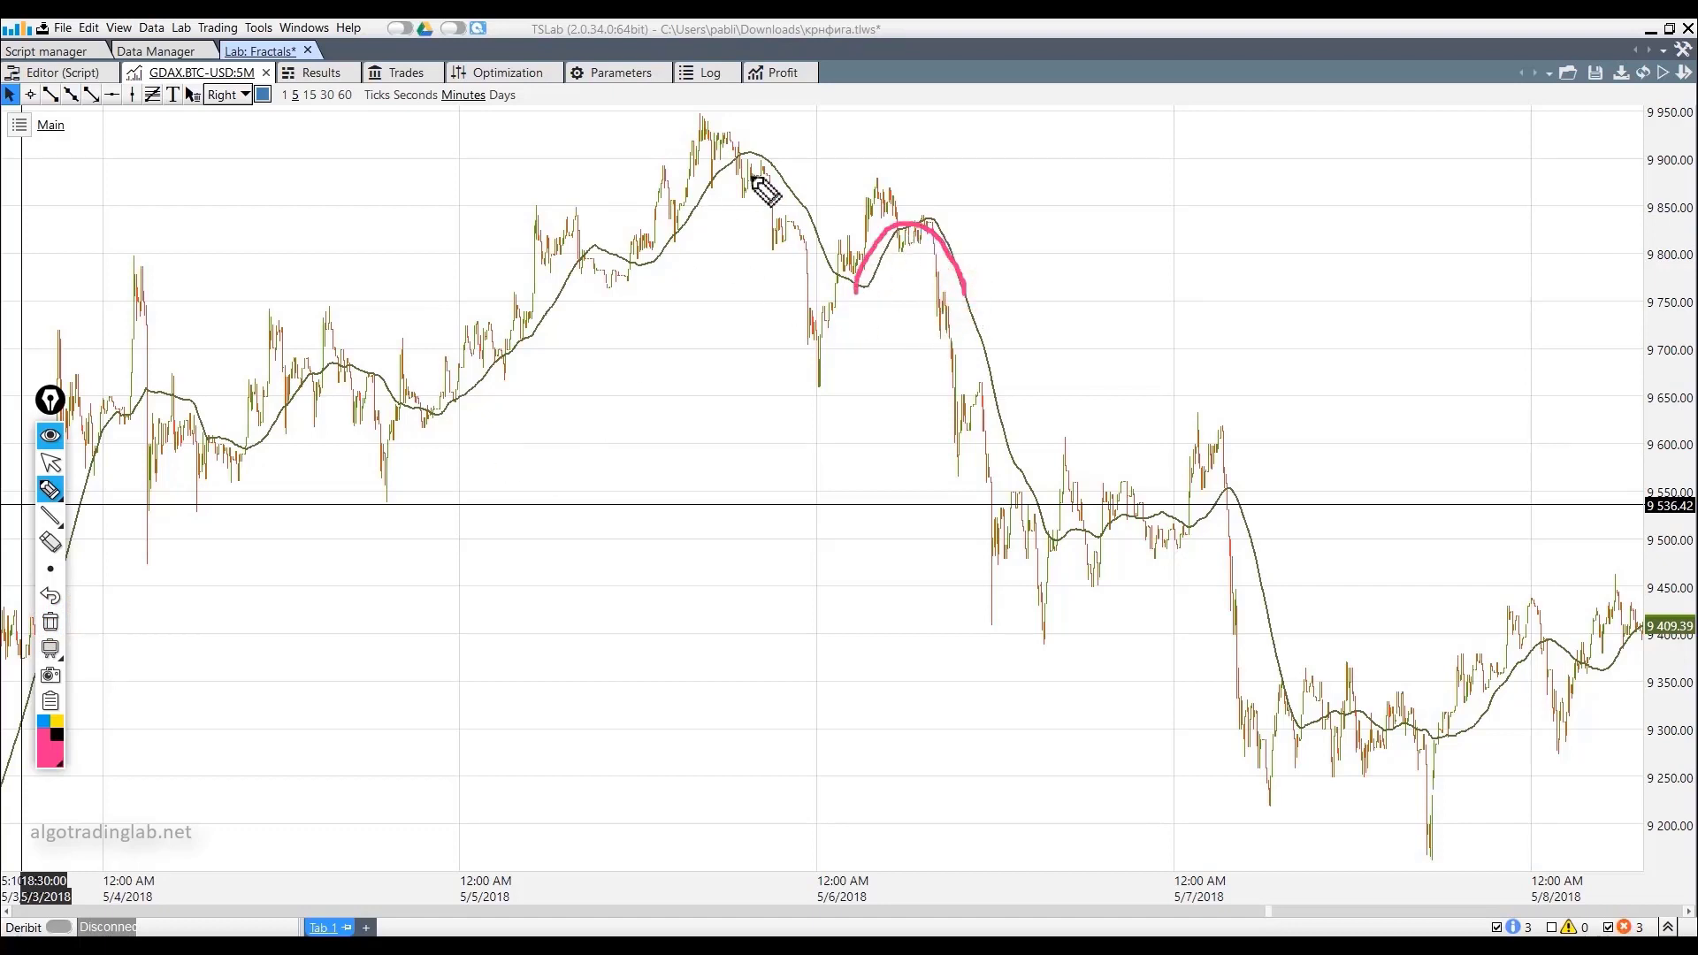
pyautogui.moveTo(784, 190)
pyautogui.mouseDown()
pyautogui.moveTo(770, 159)
pyautogui.moveTo(688, 209)
pyautogui.mouseUp()
pyautogui.moveTo(637, 263)
pyautogui.mouseDown()
pyautogui.moveTo(607, 243)
pyautogui.moveTo(570, 291)
pyautogui.mouseUp()
pyautogui.moveTo(727, 137); pyautogui.dragTo(927, 141)
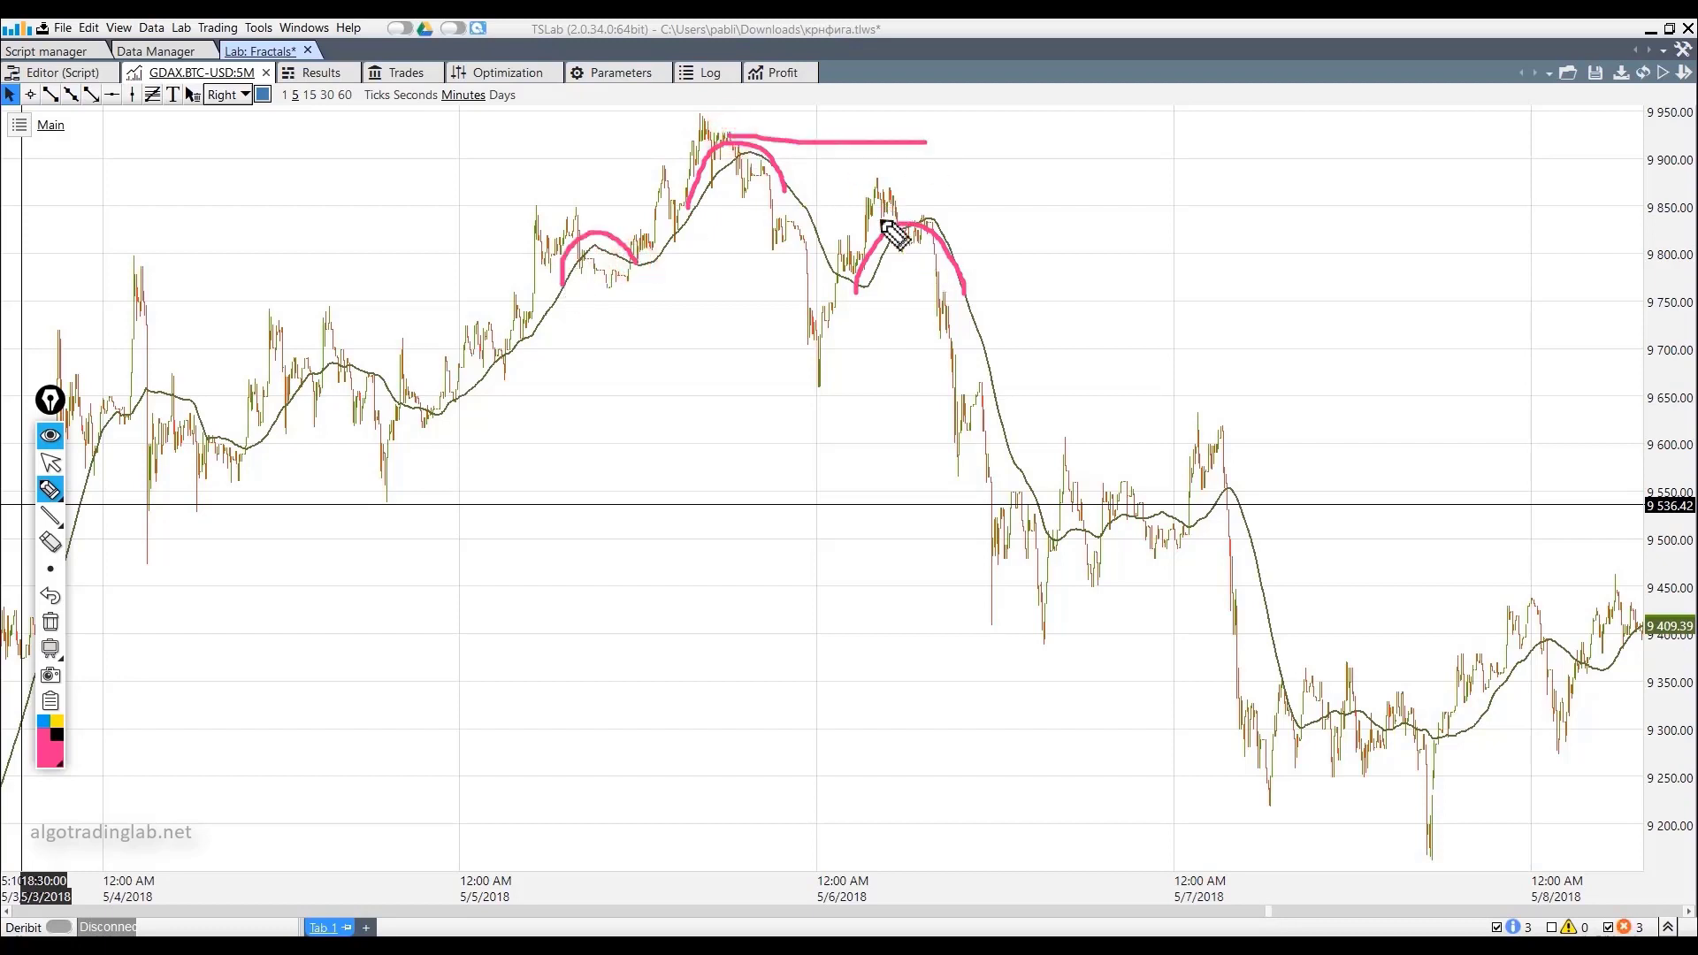
pyautogui.moveTo(878, 220); pyautogui.dragTo(1062, 219)
pyautogui.moveTo(590, 224); pyautogui.dragTo(679, 223)
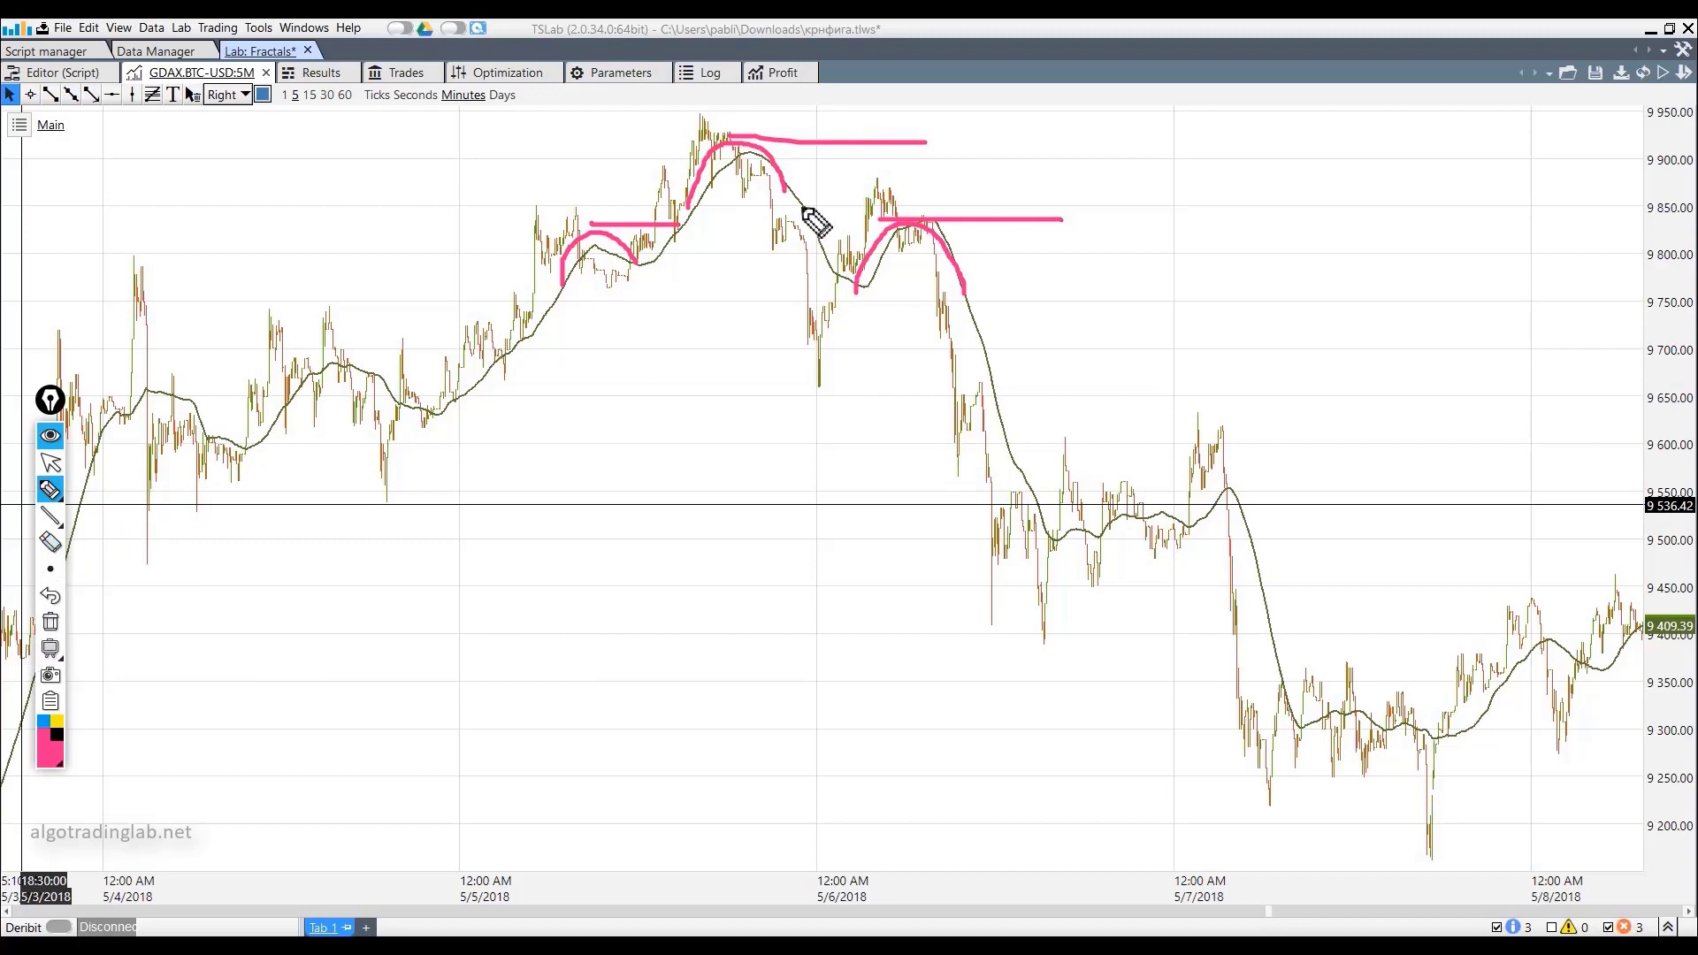
pyautogui.click(50, 621)
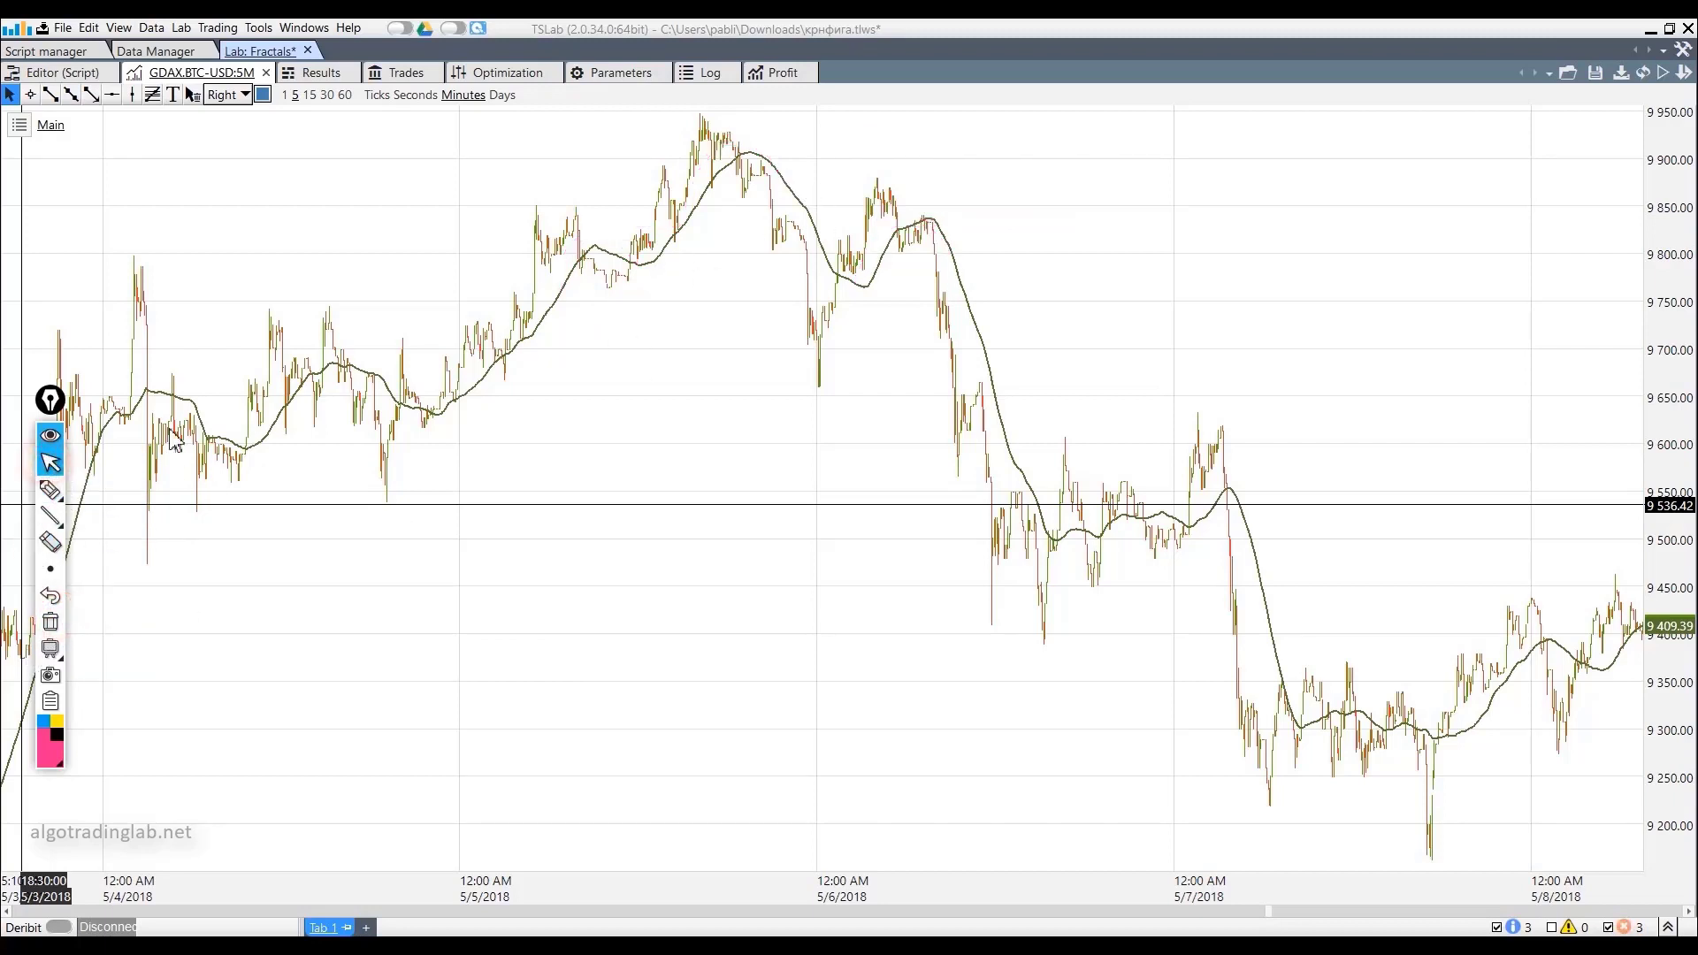
pyautogui.click(62, 73)
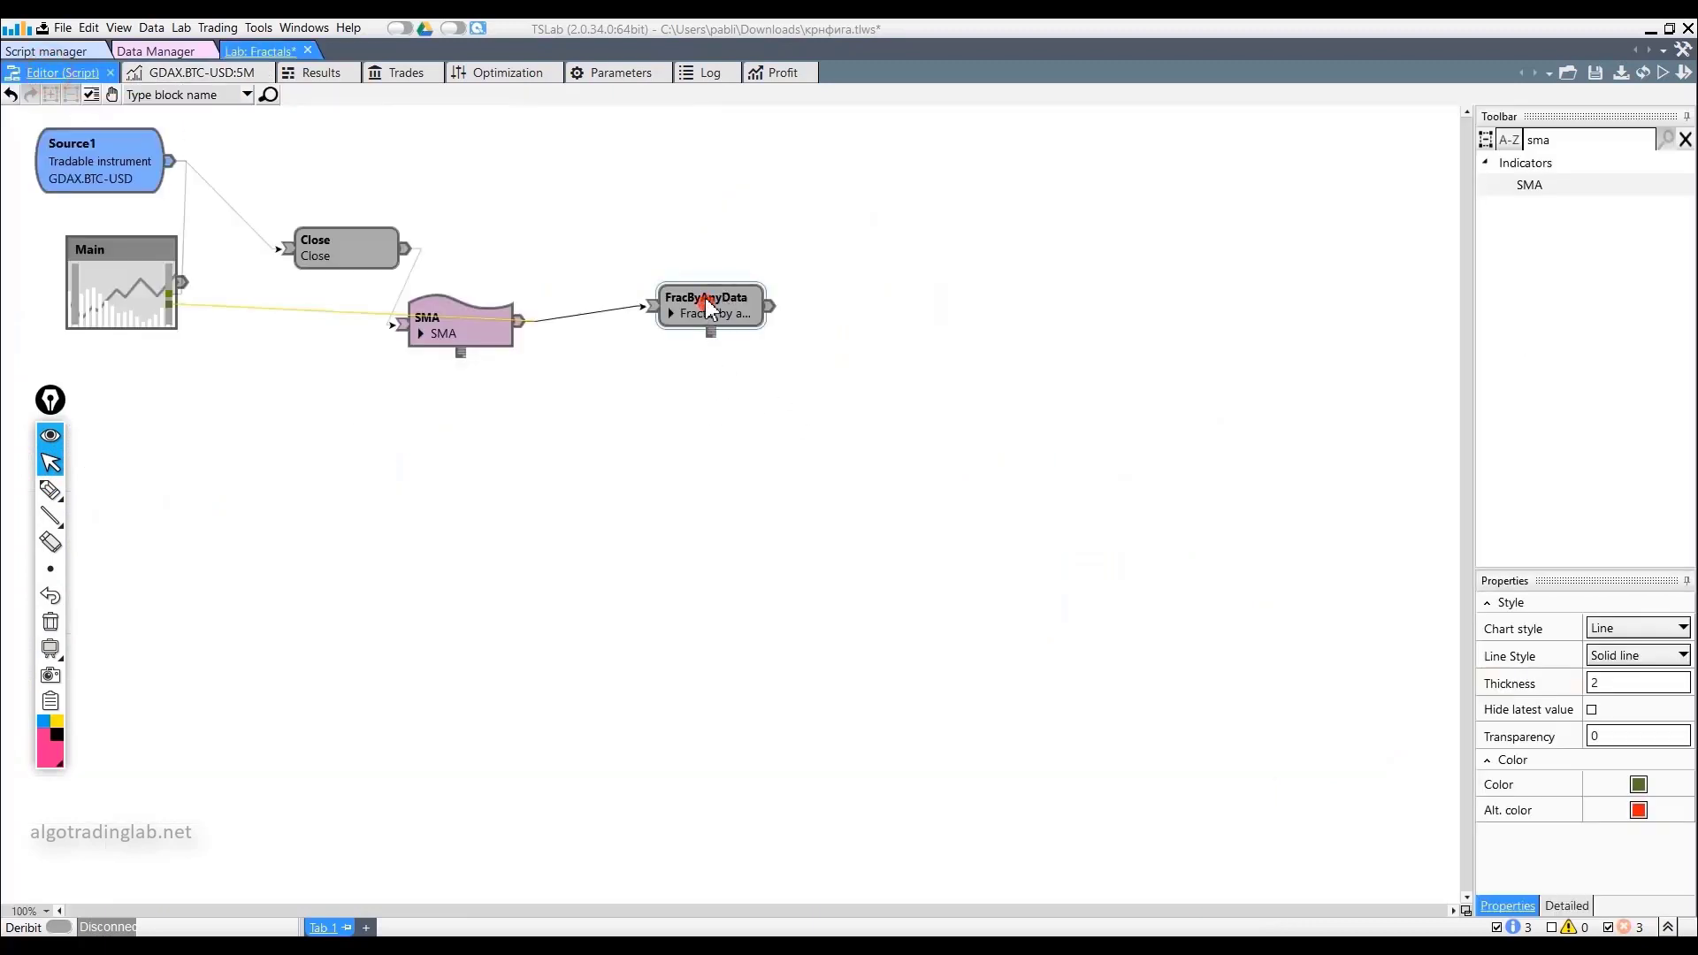
# Move FracByAnyData up, paste two copies below it, and wire the SMA output into both
pyautogui.moveTo(706, 301); pyautogui.dragTo(695, 215)
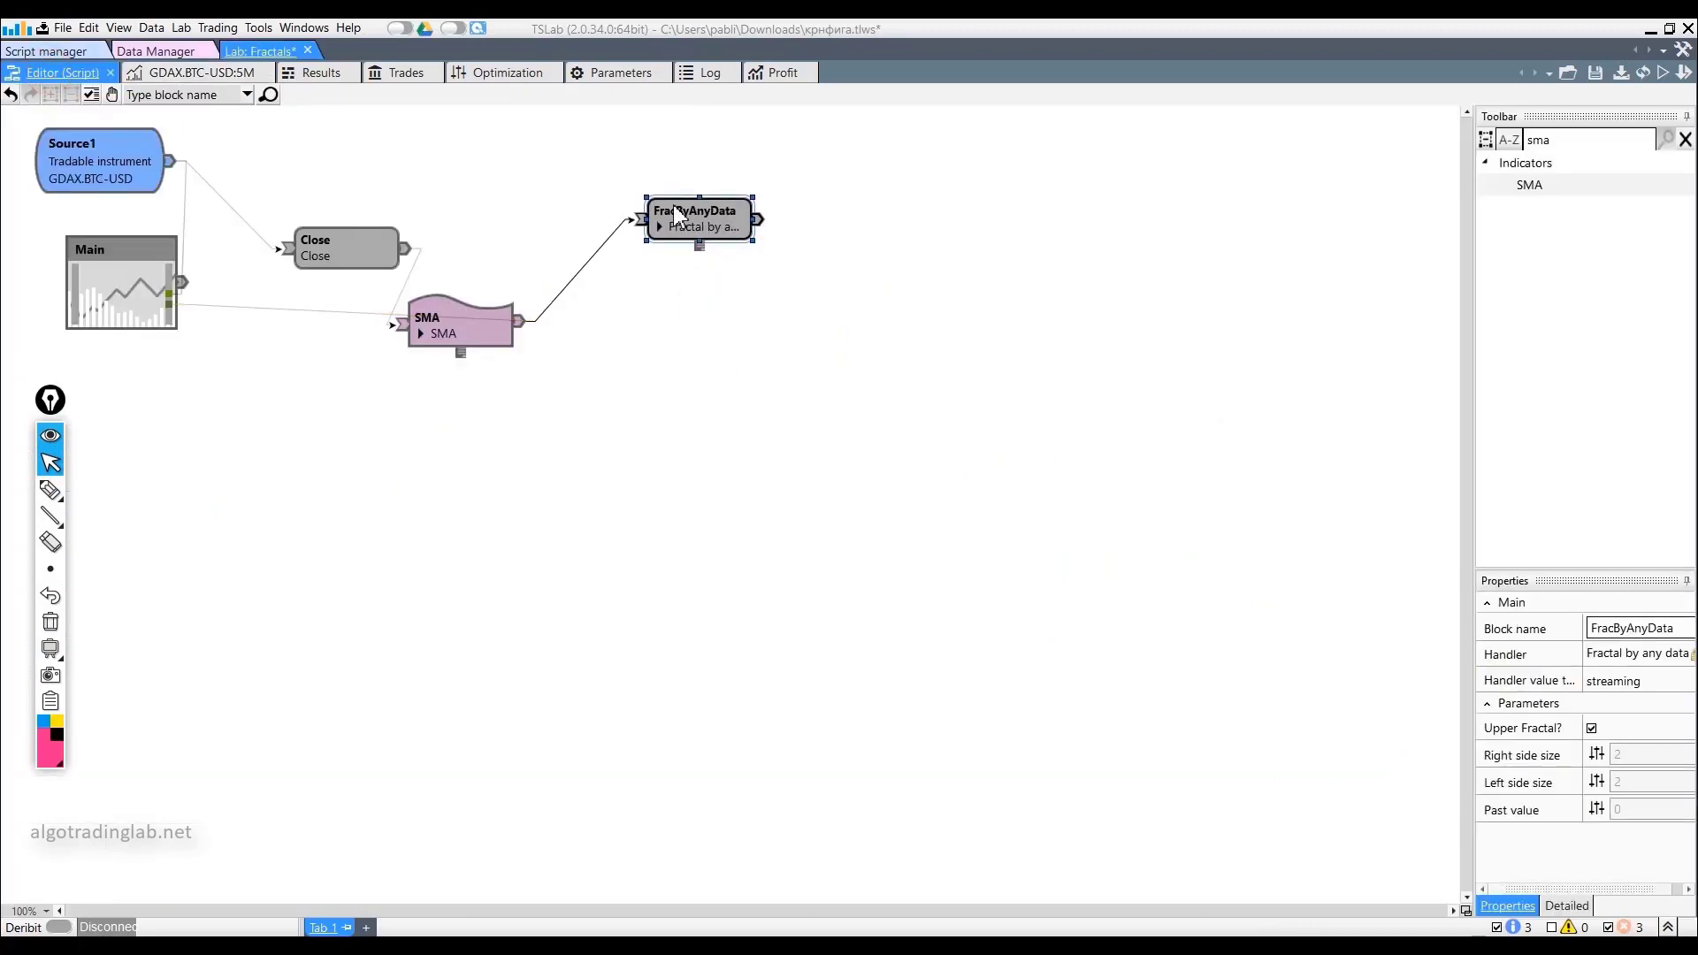
pyautogui.hotkey('ctrl', 'v')
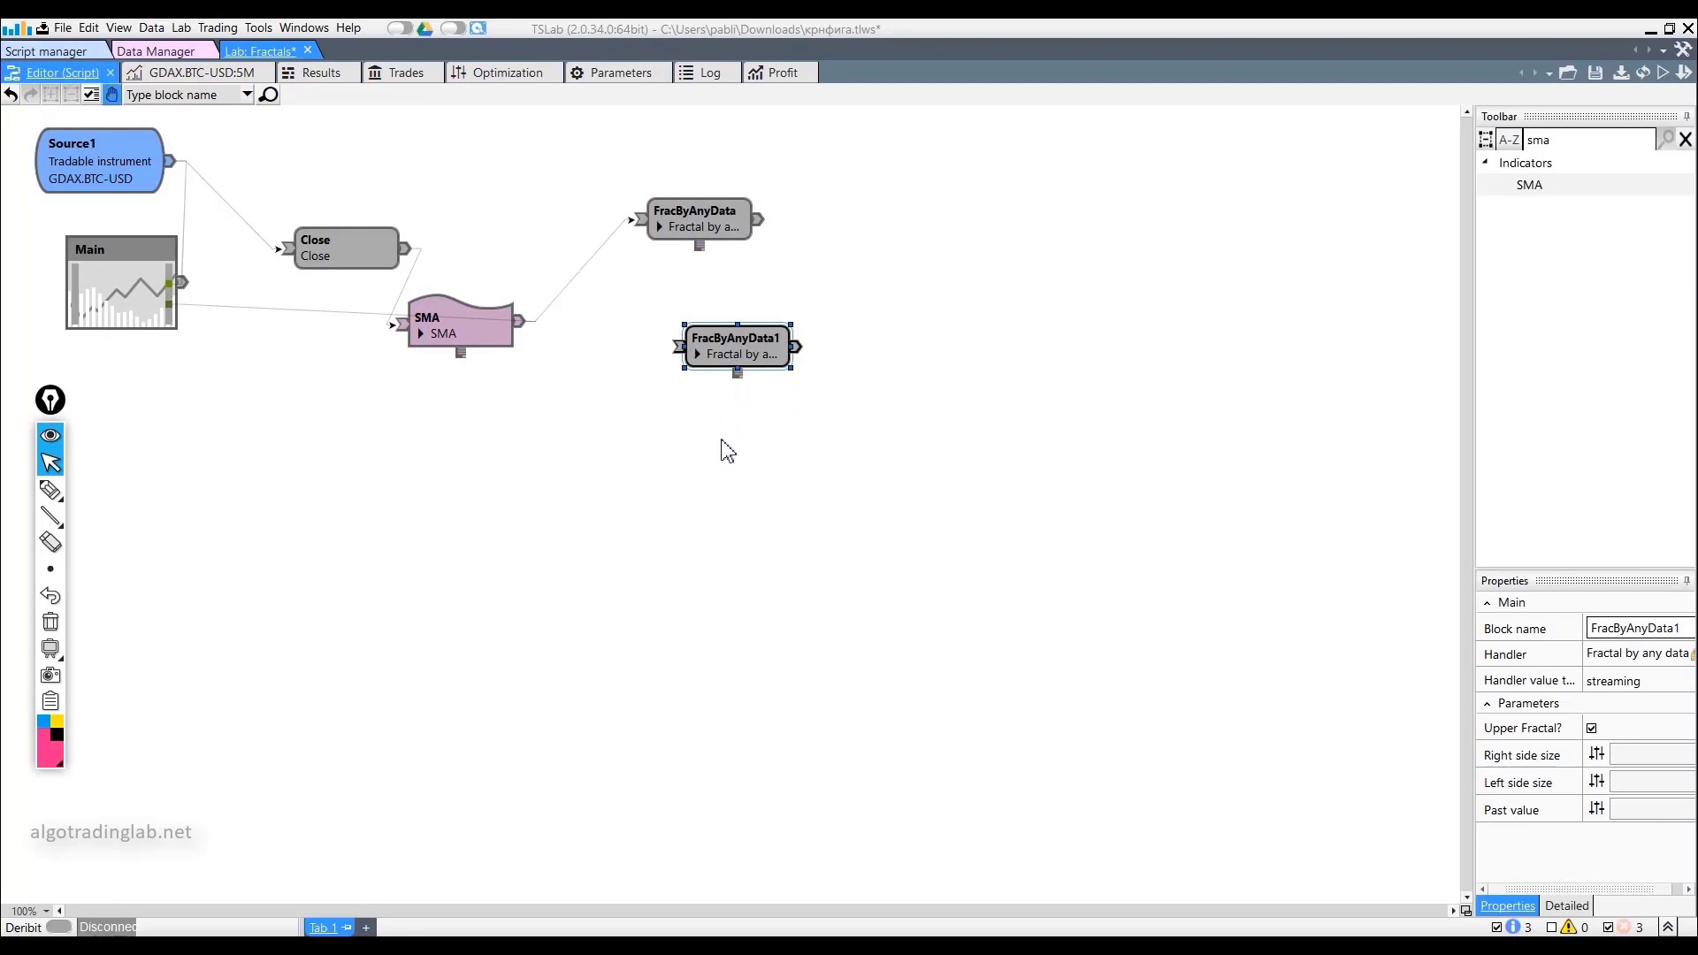
pyautogui.hotkey('ctrl', 'v')
pyautogui.moveTo(735, 345); pyautogui.dragTo(670, 305)
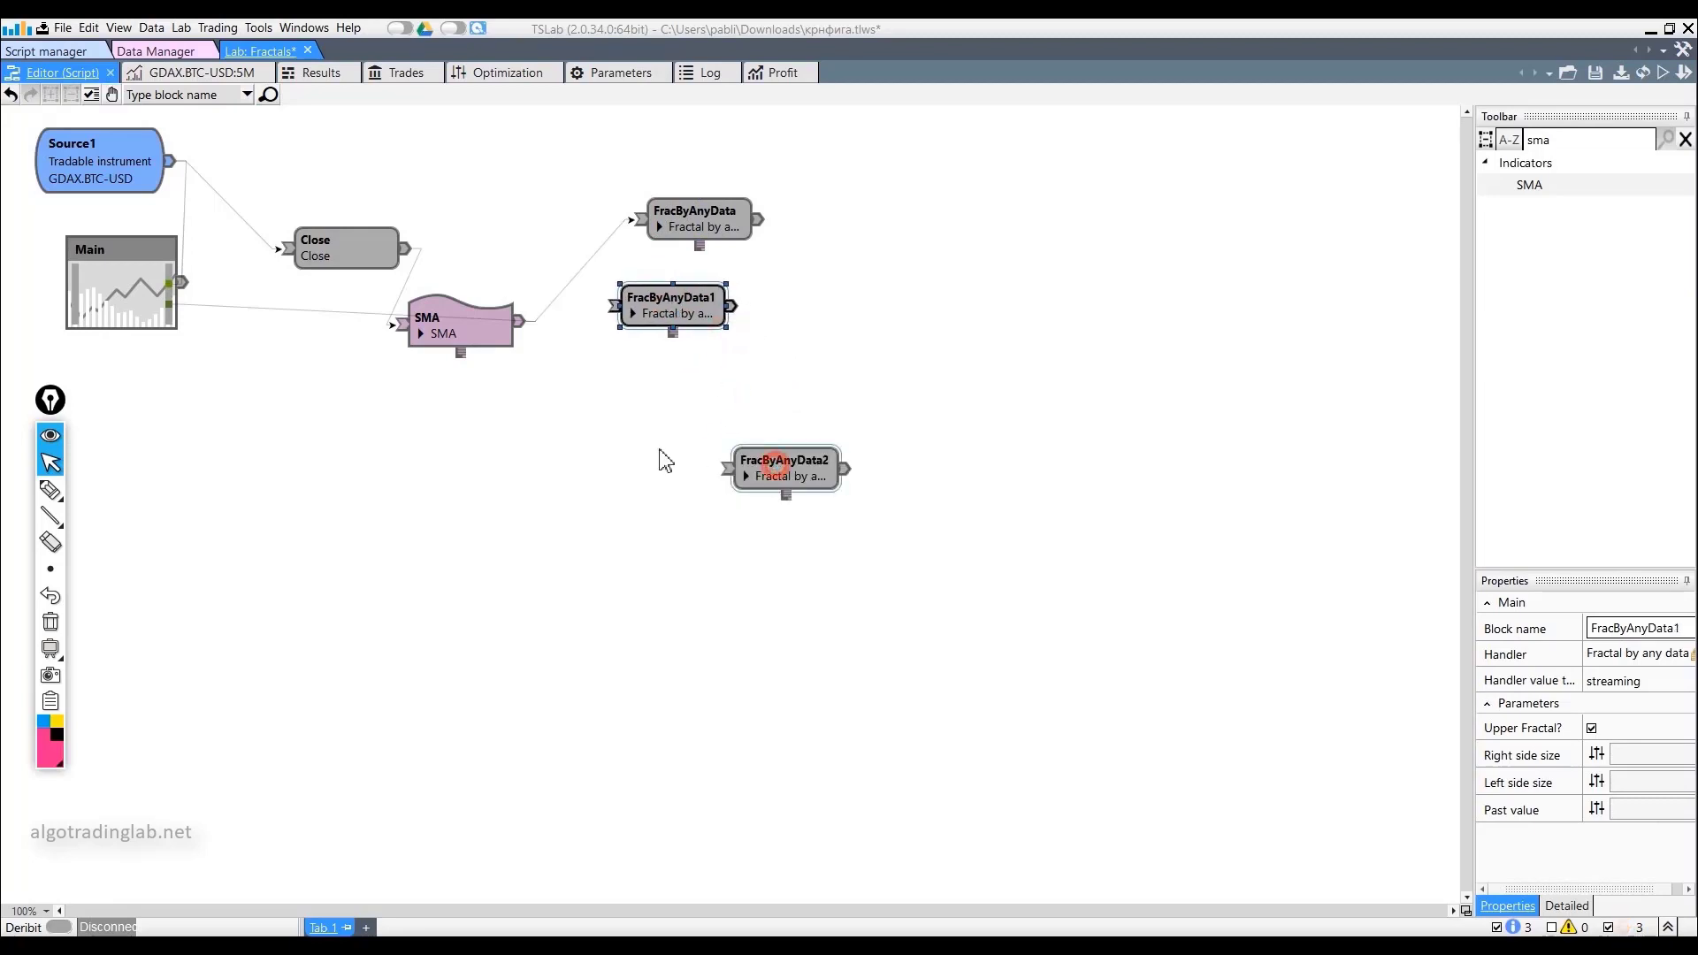
pyautogui.moveTo(776, 465); pyautogui.dragTo(665, 413)
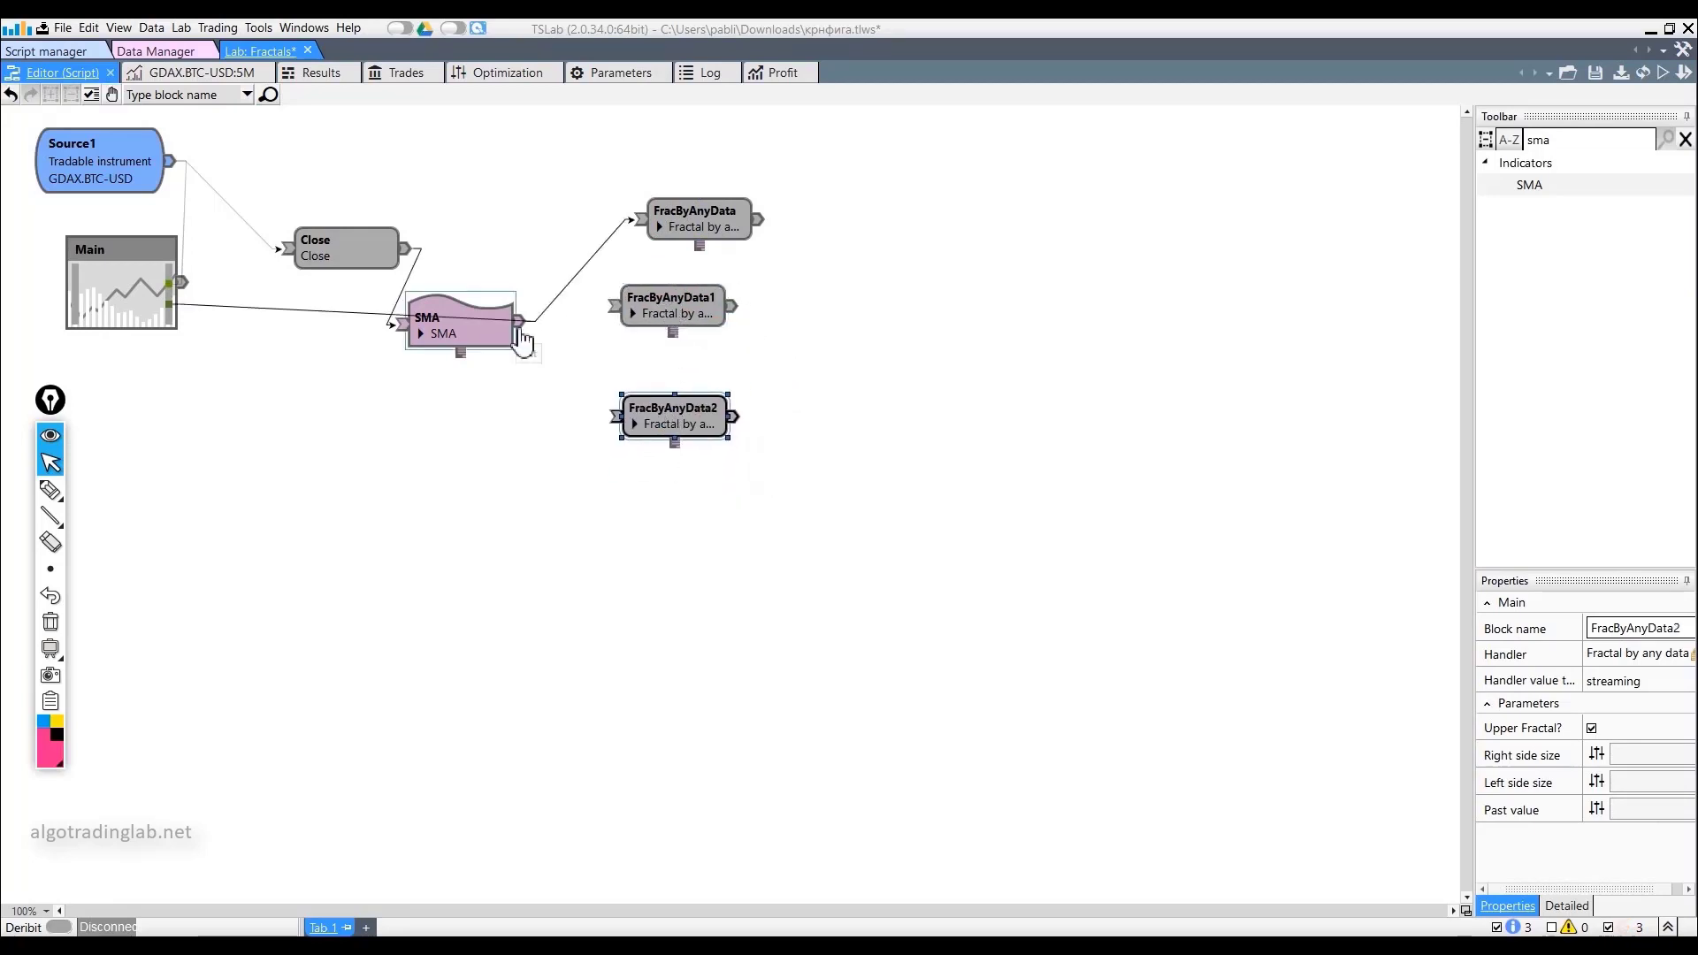
pyautogui.moveTo(520, 323); pyautogui.dragTo(613, 306)
pyautogui.moveTo(522, 341); pyautogui.dragTo(612, 417)
pyautogui.doubleClick(1584, 139)
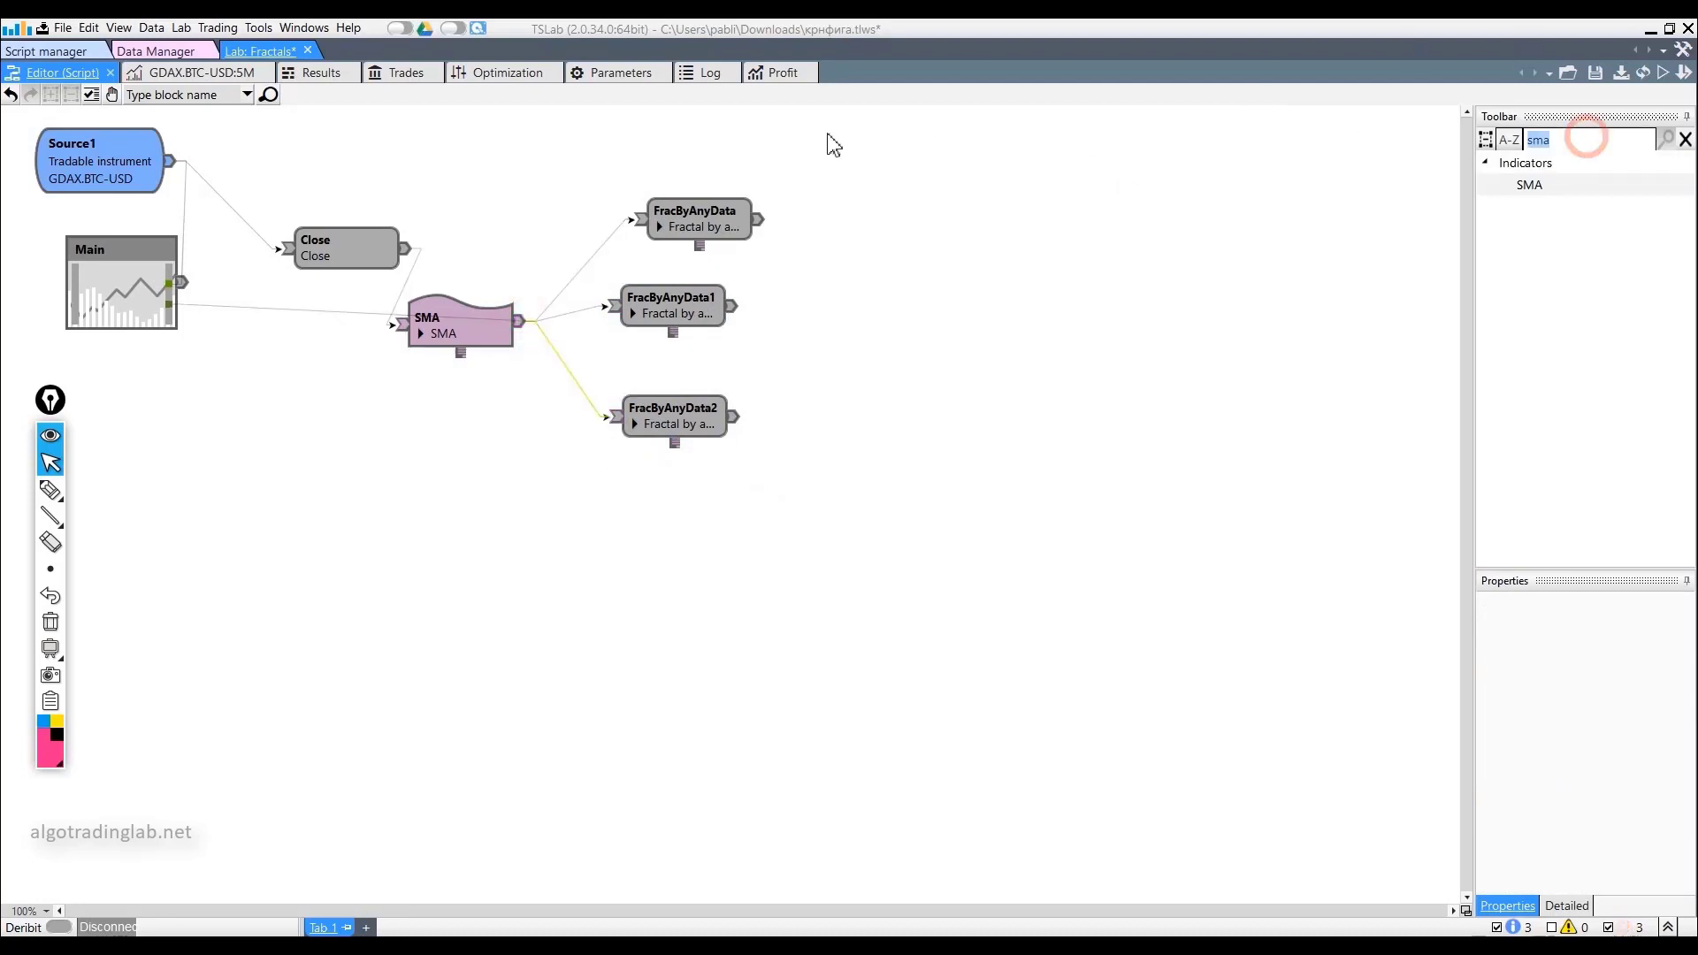
# Add a One to many linked parameter block from Service Elements, fed by all three fractal blocks
pyautogui.press('BackSpace')
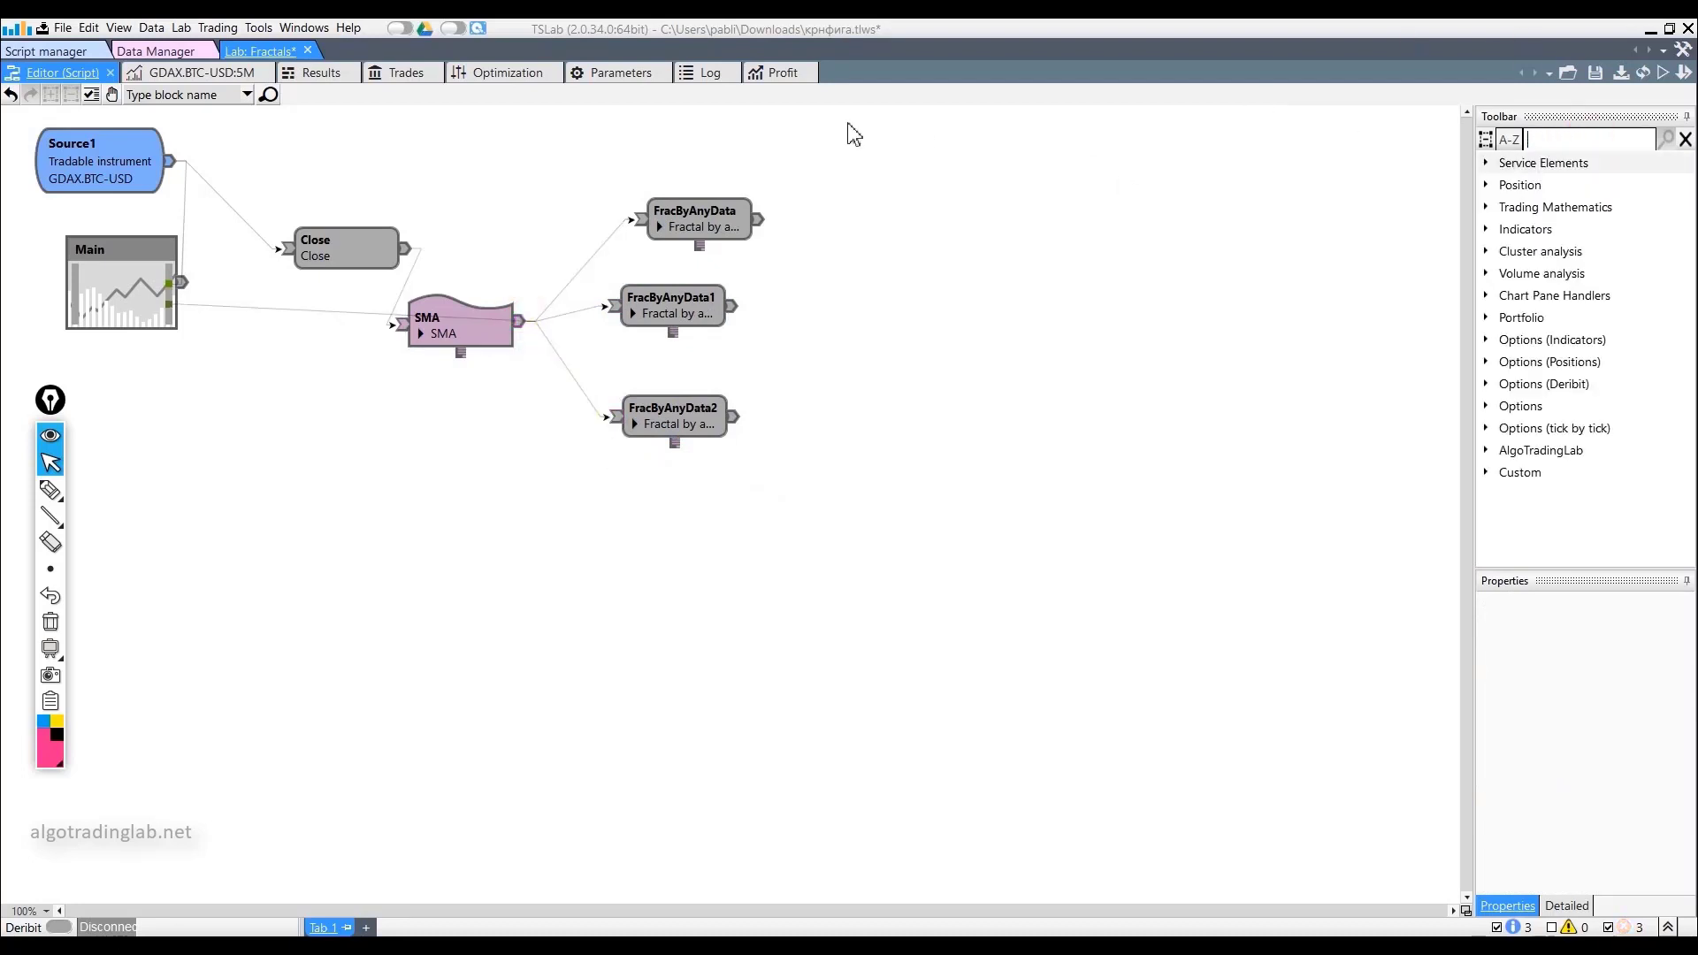
pyautogui.click(1487, 163)
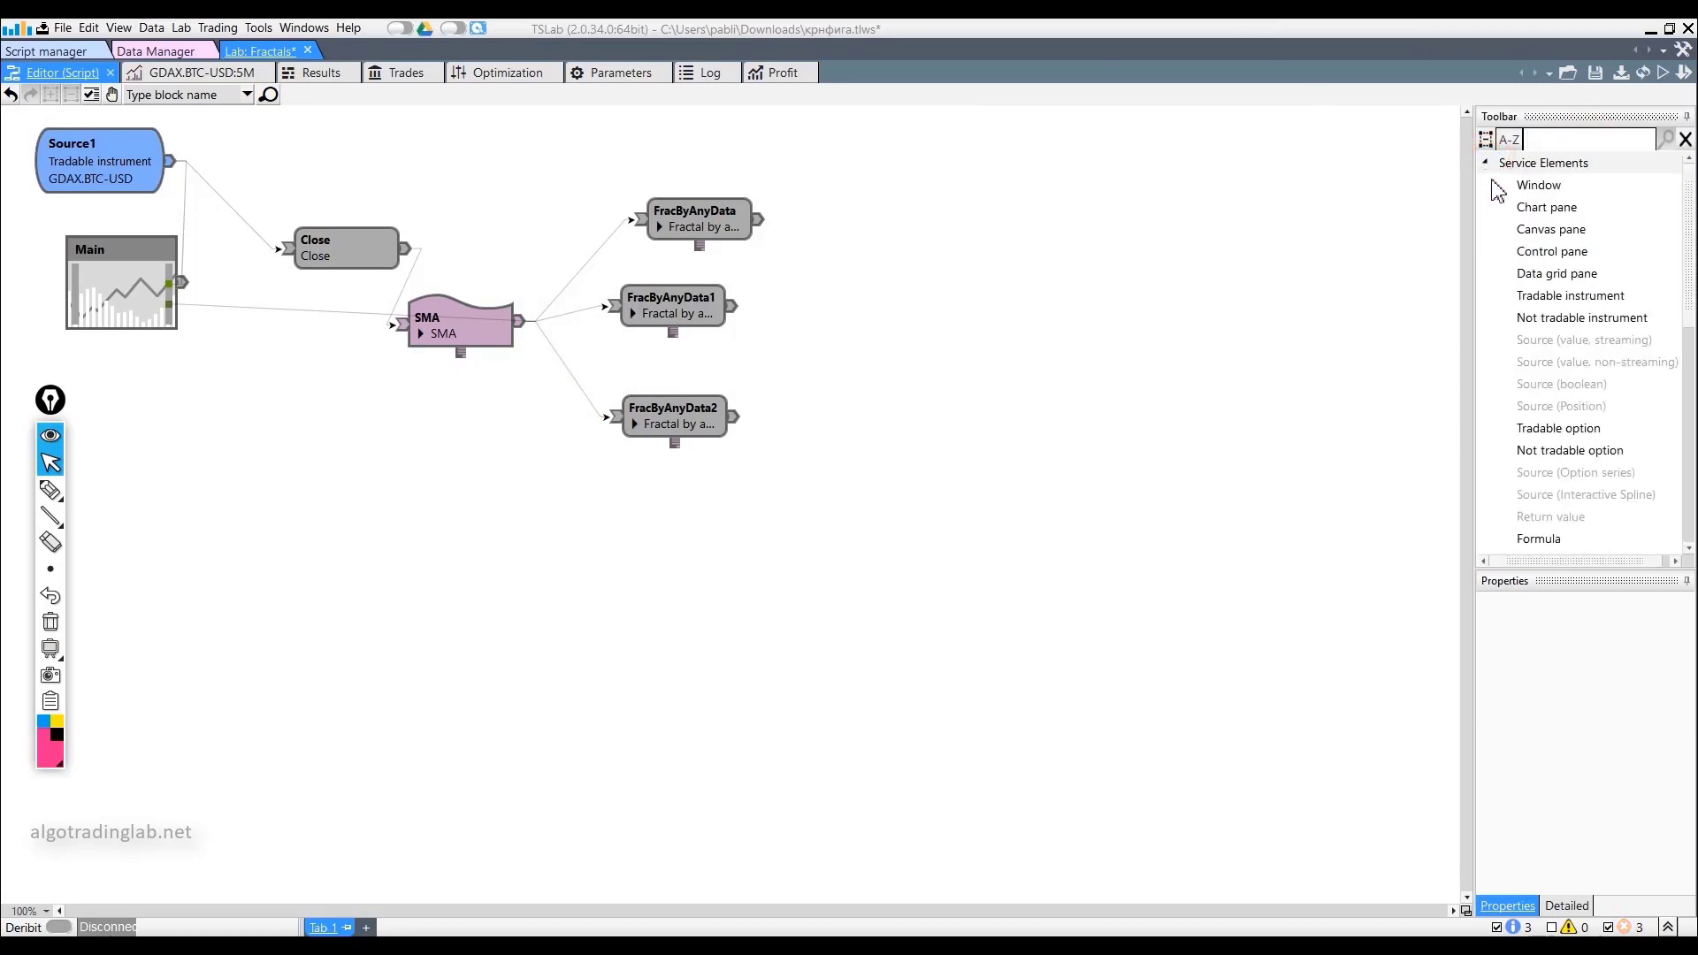
pyautogui.scroll(-3, 1587, 415)
pyautogui.click(1592, 409)
pyautogui.moveTo(1627, 417); pyautogui.dragTo(898, 156)
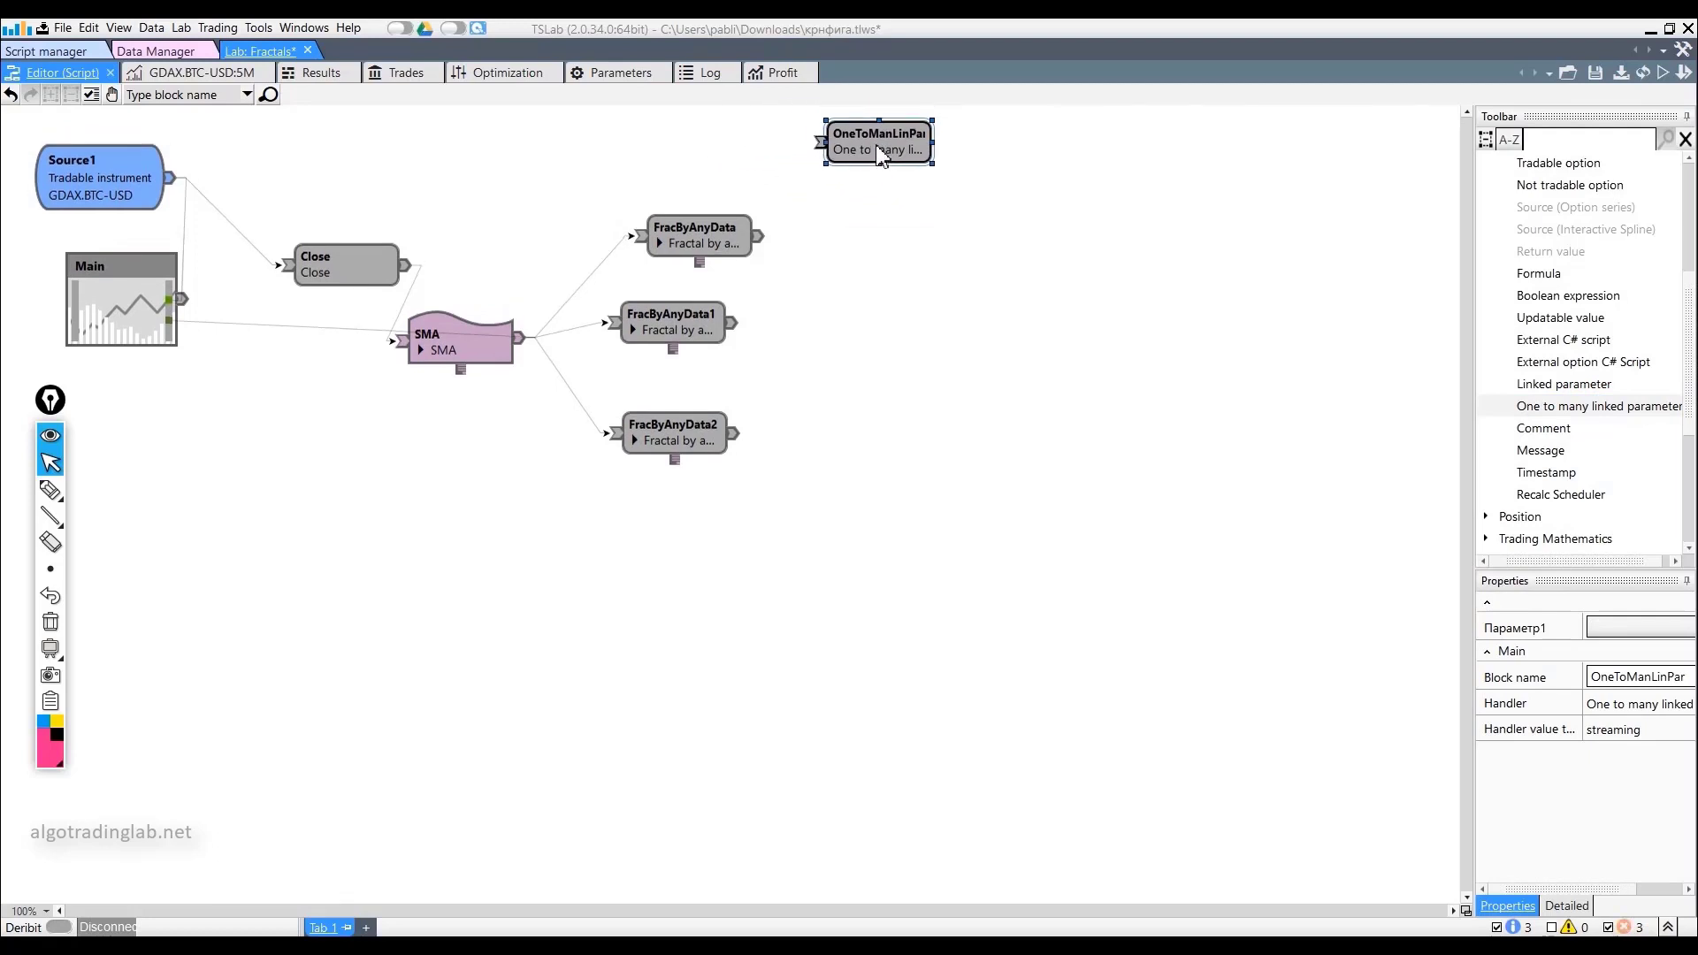
pyautogui.moveTo(758, 243); pyautogui.dragTo(833, 212)
pyautogui.moveTo(733, 331)
pyautogui.mouseDown()
pyautogui.moveTo(763, 324)
pyautogui.moveTo(823, 252)
pyautogui.mouseUp()
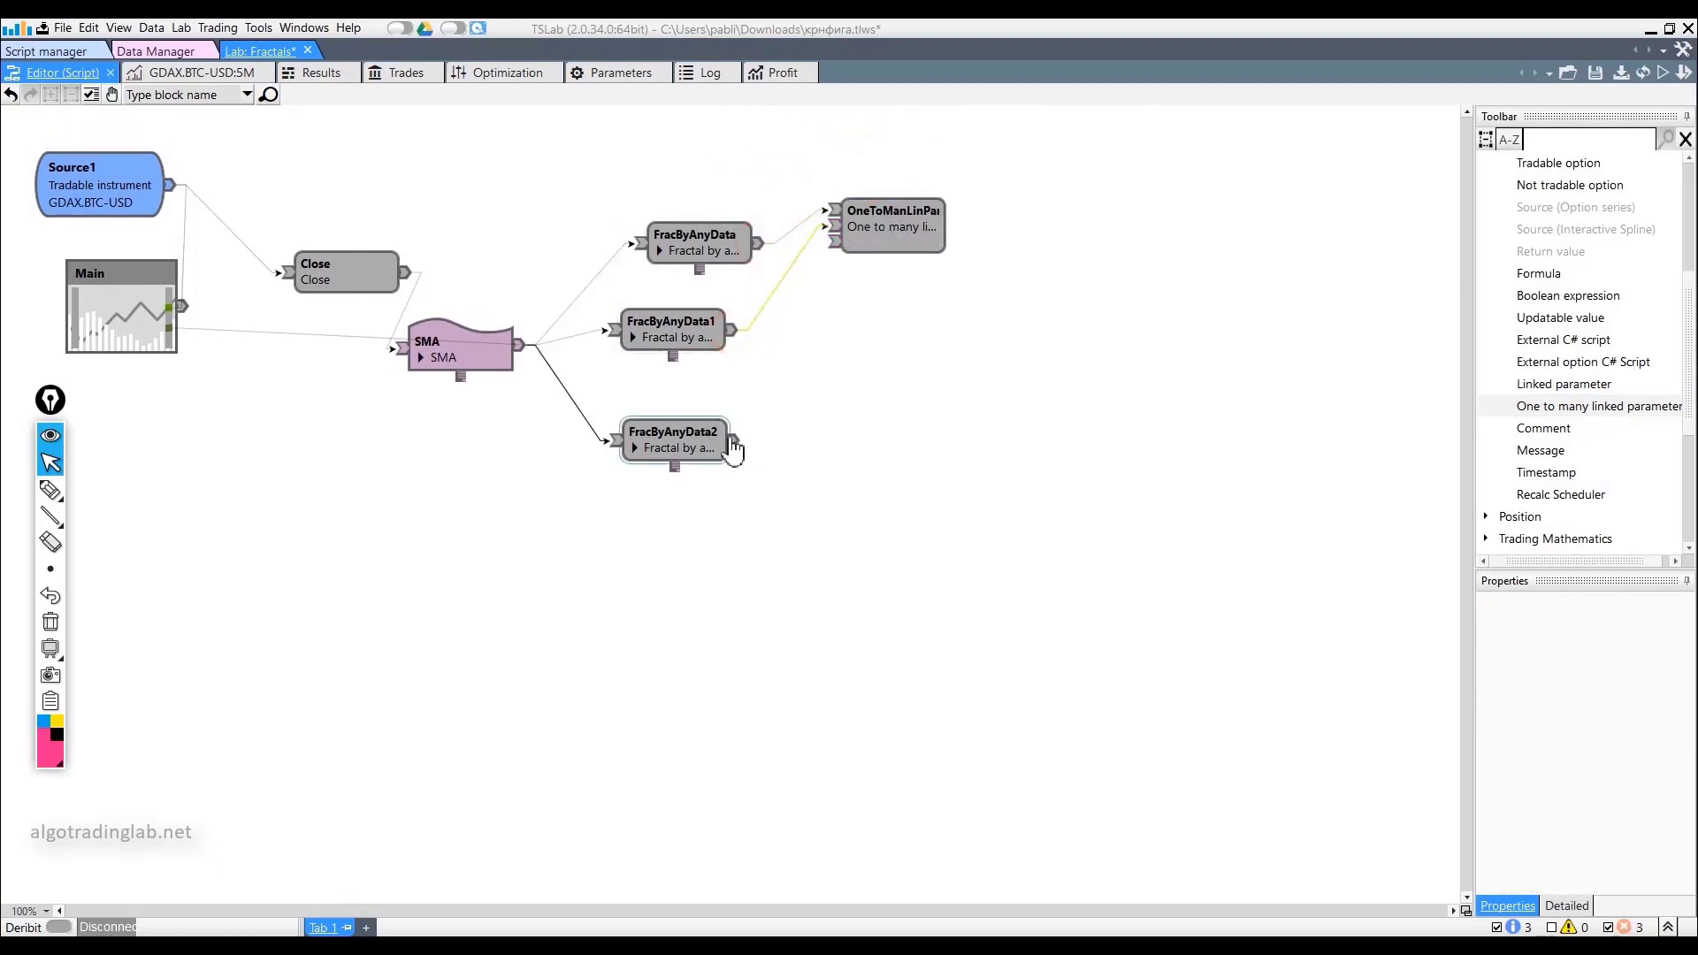
pyautogui.moveTo(734, 440)
pyautogui.mouseDown()
pyautogui.moveTo(792, 356)
pyautogui.moveTo(831, 240)
pyautogui.mouseUp()
# Copy-paste it as OneToManLinPar1 and wire FracByAnyData, FracByAnyData1 and FracByAnyData2 into it
pyautogui.click(887, 231)
pyautogui.hotkey('ctrl', 'c')
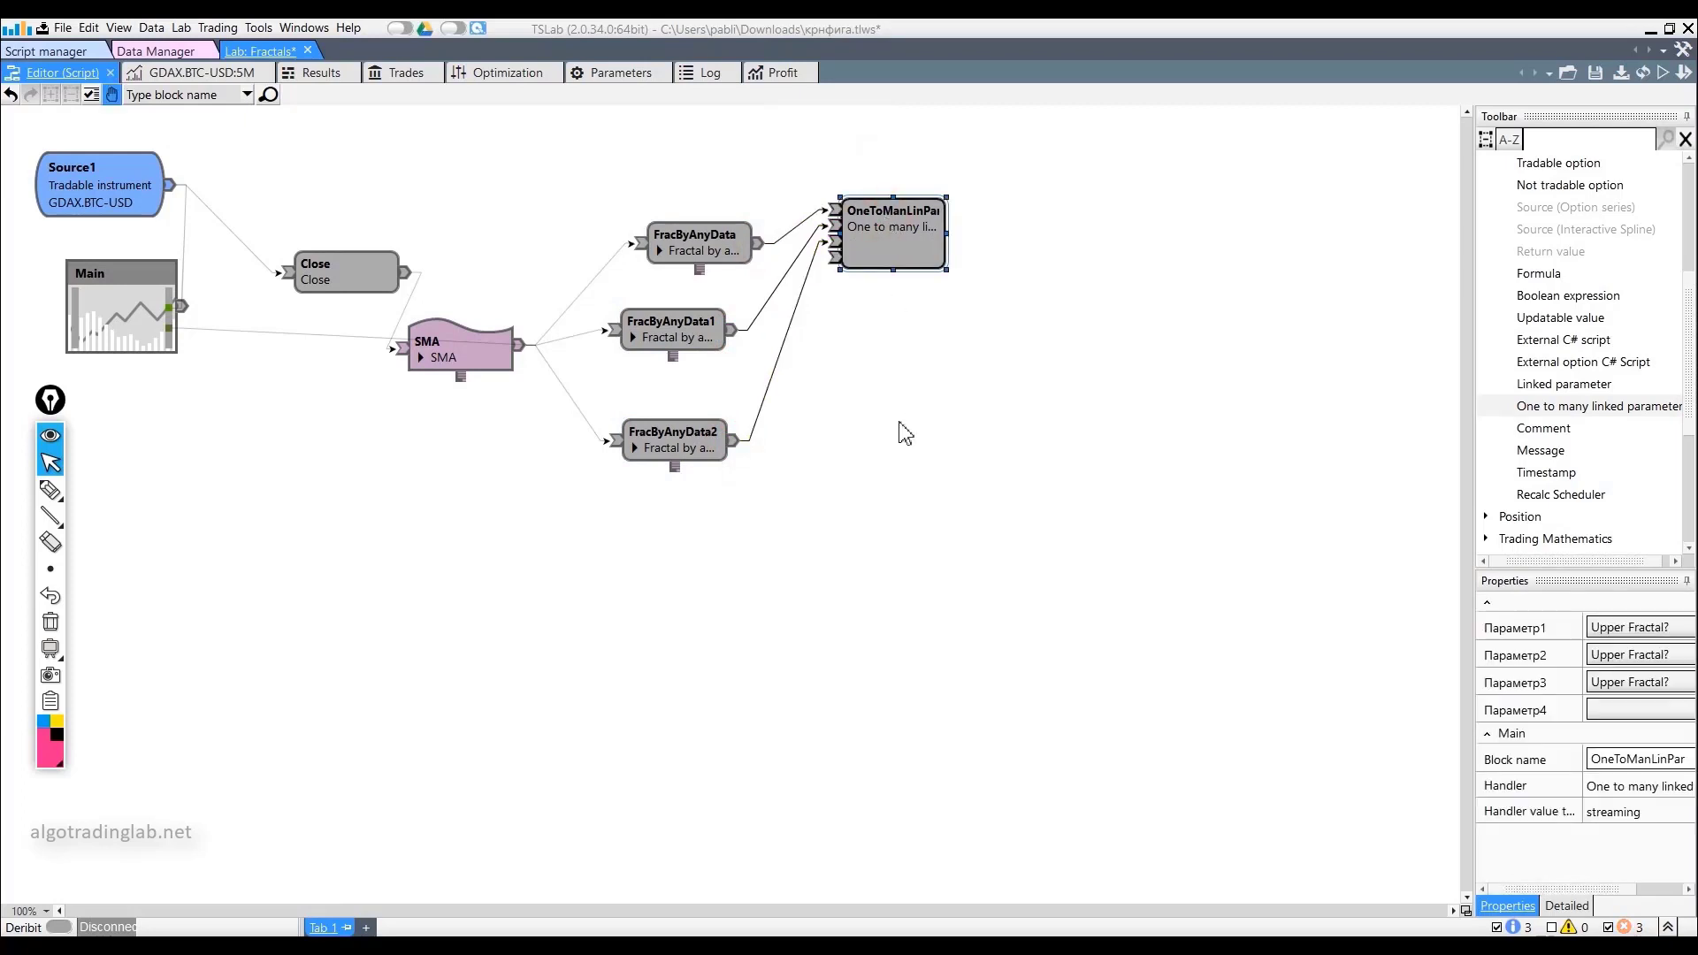
pyautogui.hotkey('ctrl', 'v')
pyautogui.moveTo(954, 428); pyautogui.dragTo(1080, 170)
pyautogui.moveTo(756, 256); pyautogui.dragTo(1033, 140)
pyautogui.moveTo(732, 342)
pyautogui.mouseDown()
pyautogui.moveTo(746, 363)
pyautogui.moveTo(1032, 155)
pyautogui.mouseUp()
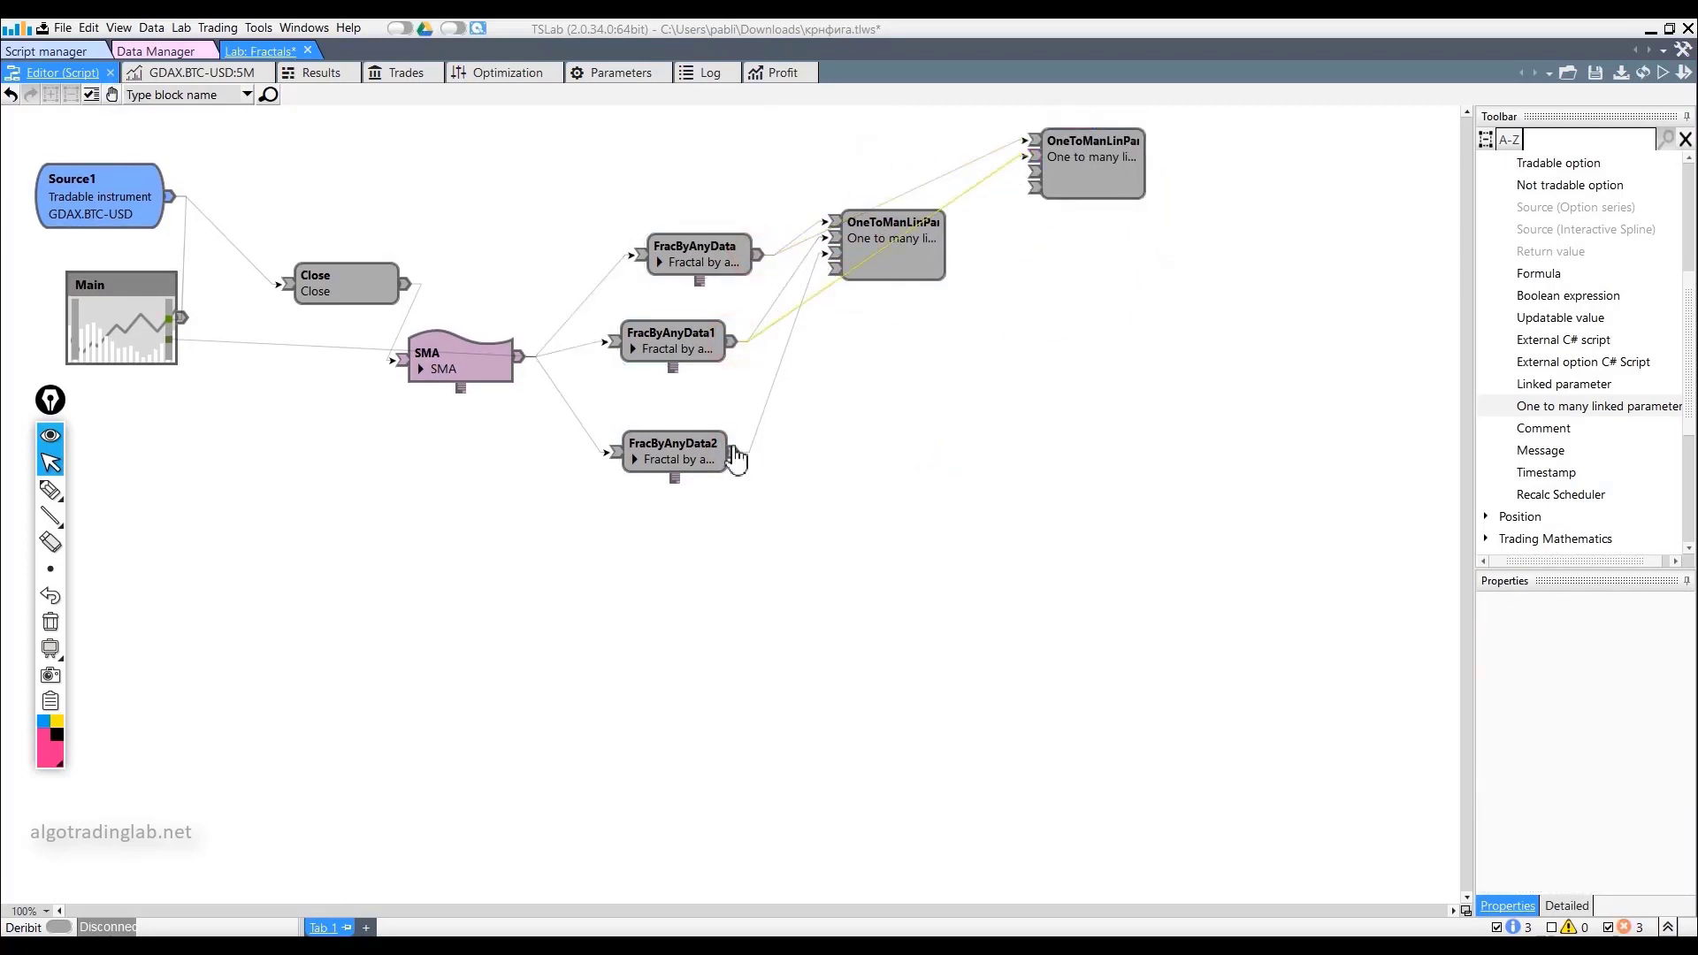
pyautogui.moveTo(734, 451); pyautogui.dragTo(1033, 172)
# Set parameters 1, 2 and 3 of OneToManLinPar1 to Left side size
pyautogui.click(896, 270)
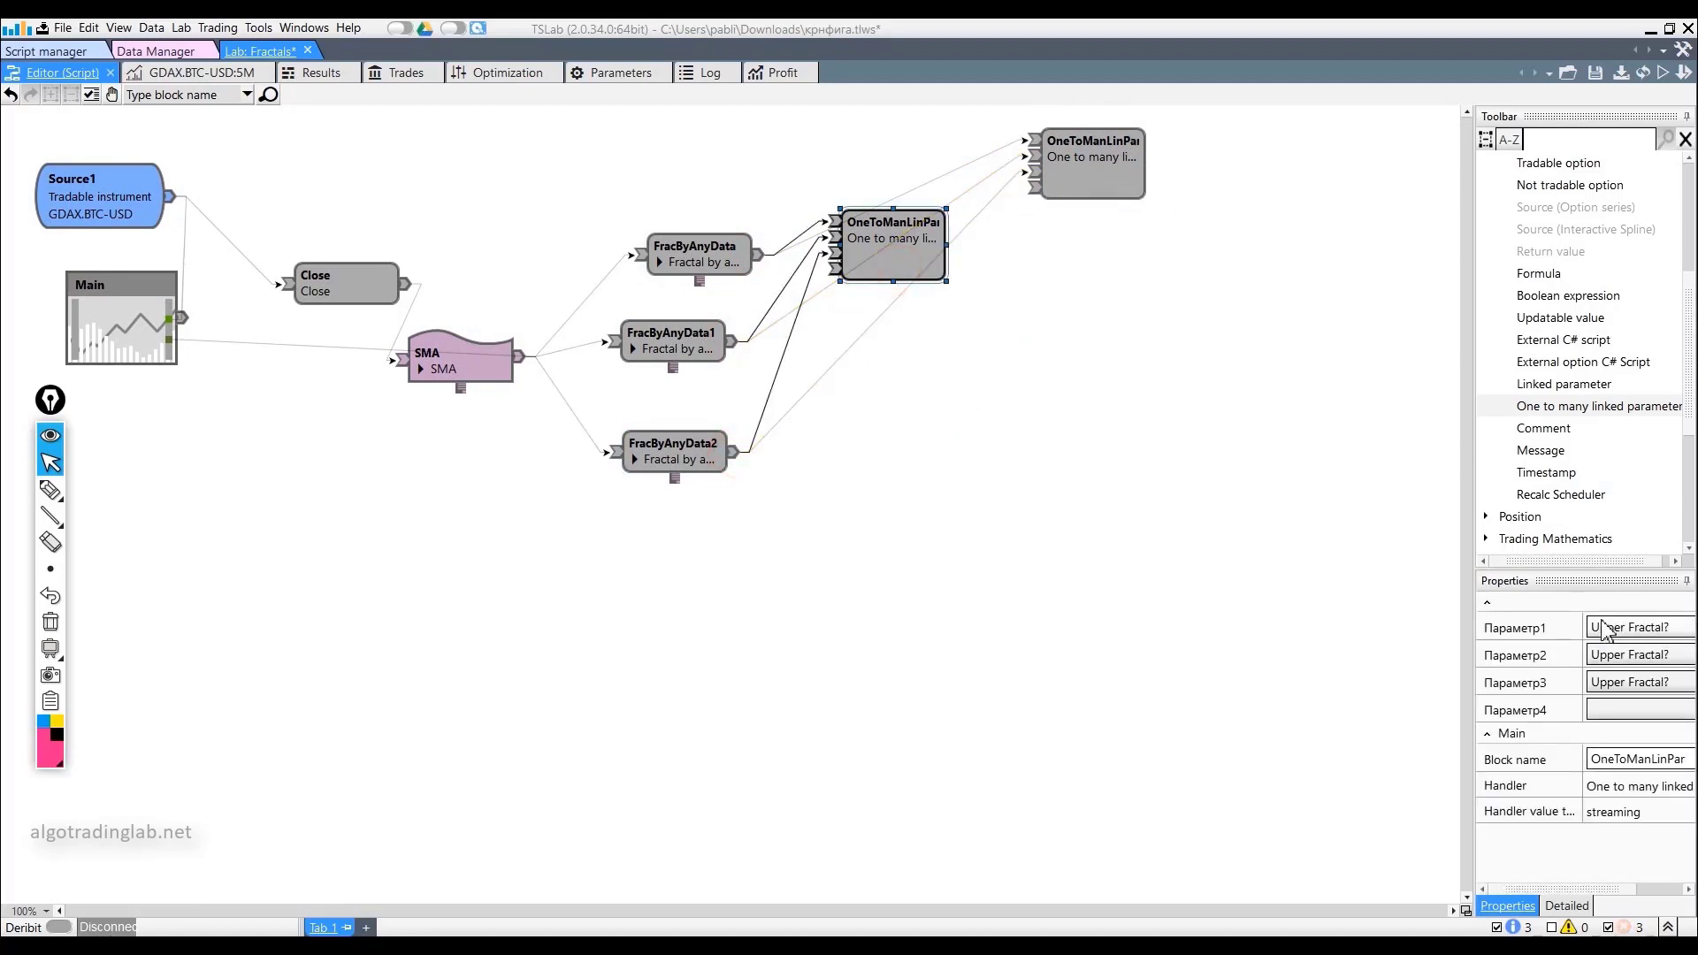
pyautogui.click(1083, 177)
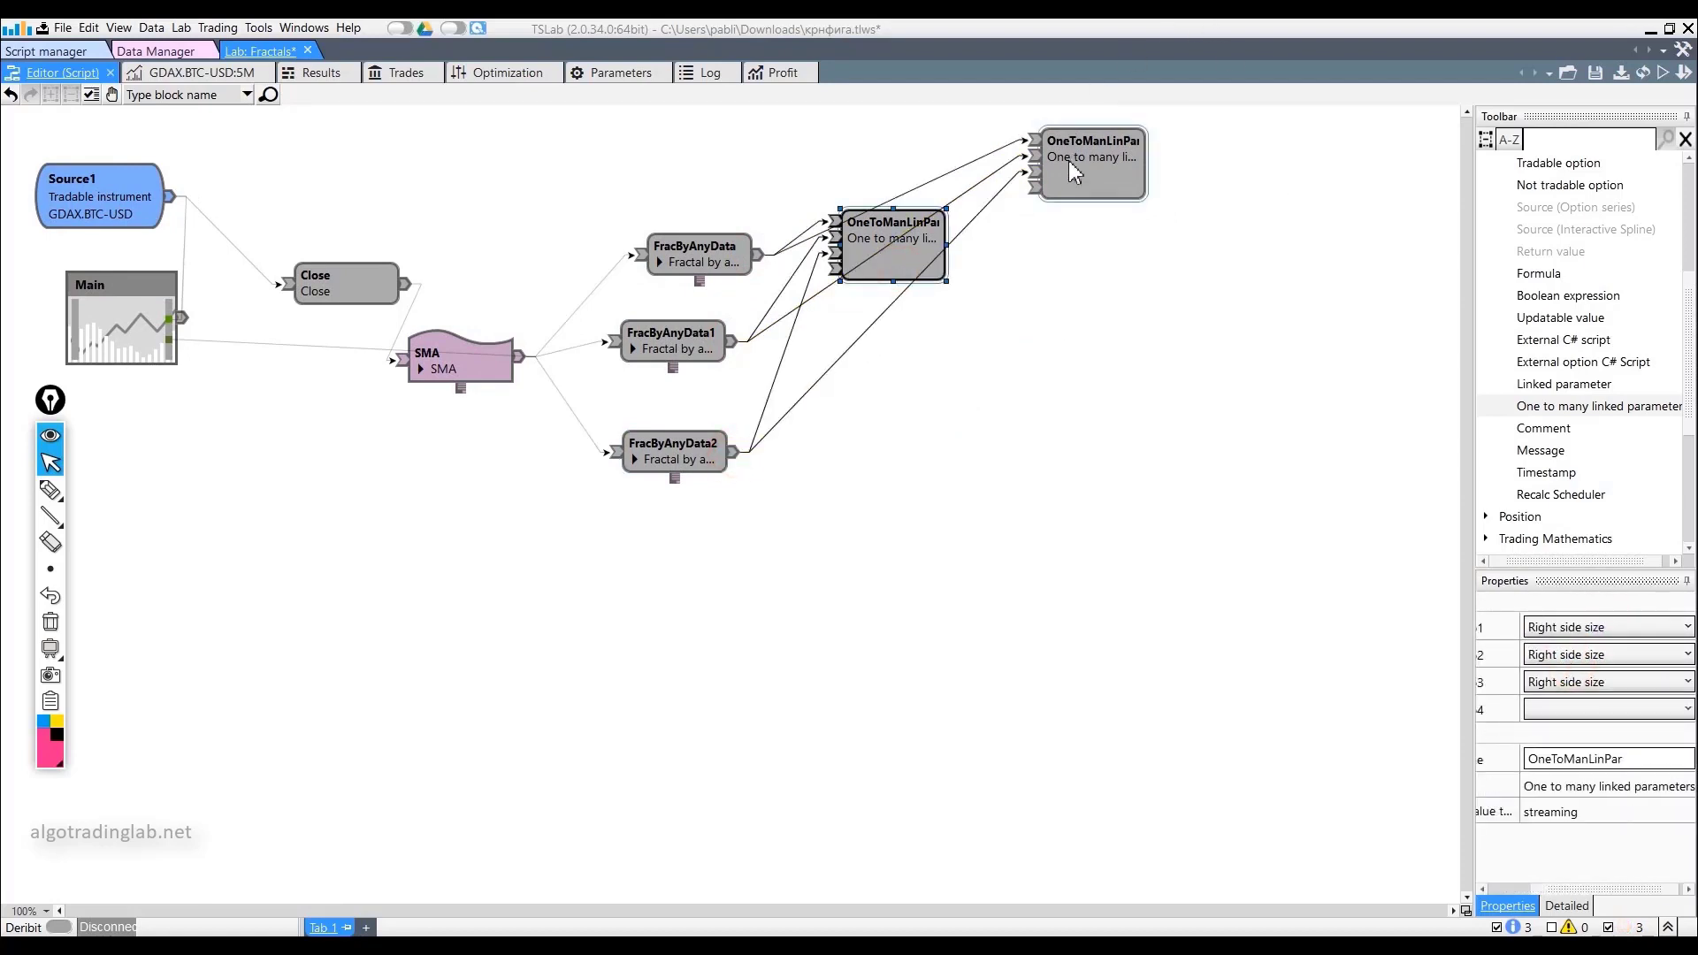
pyautogui.click(1574, 627)
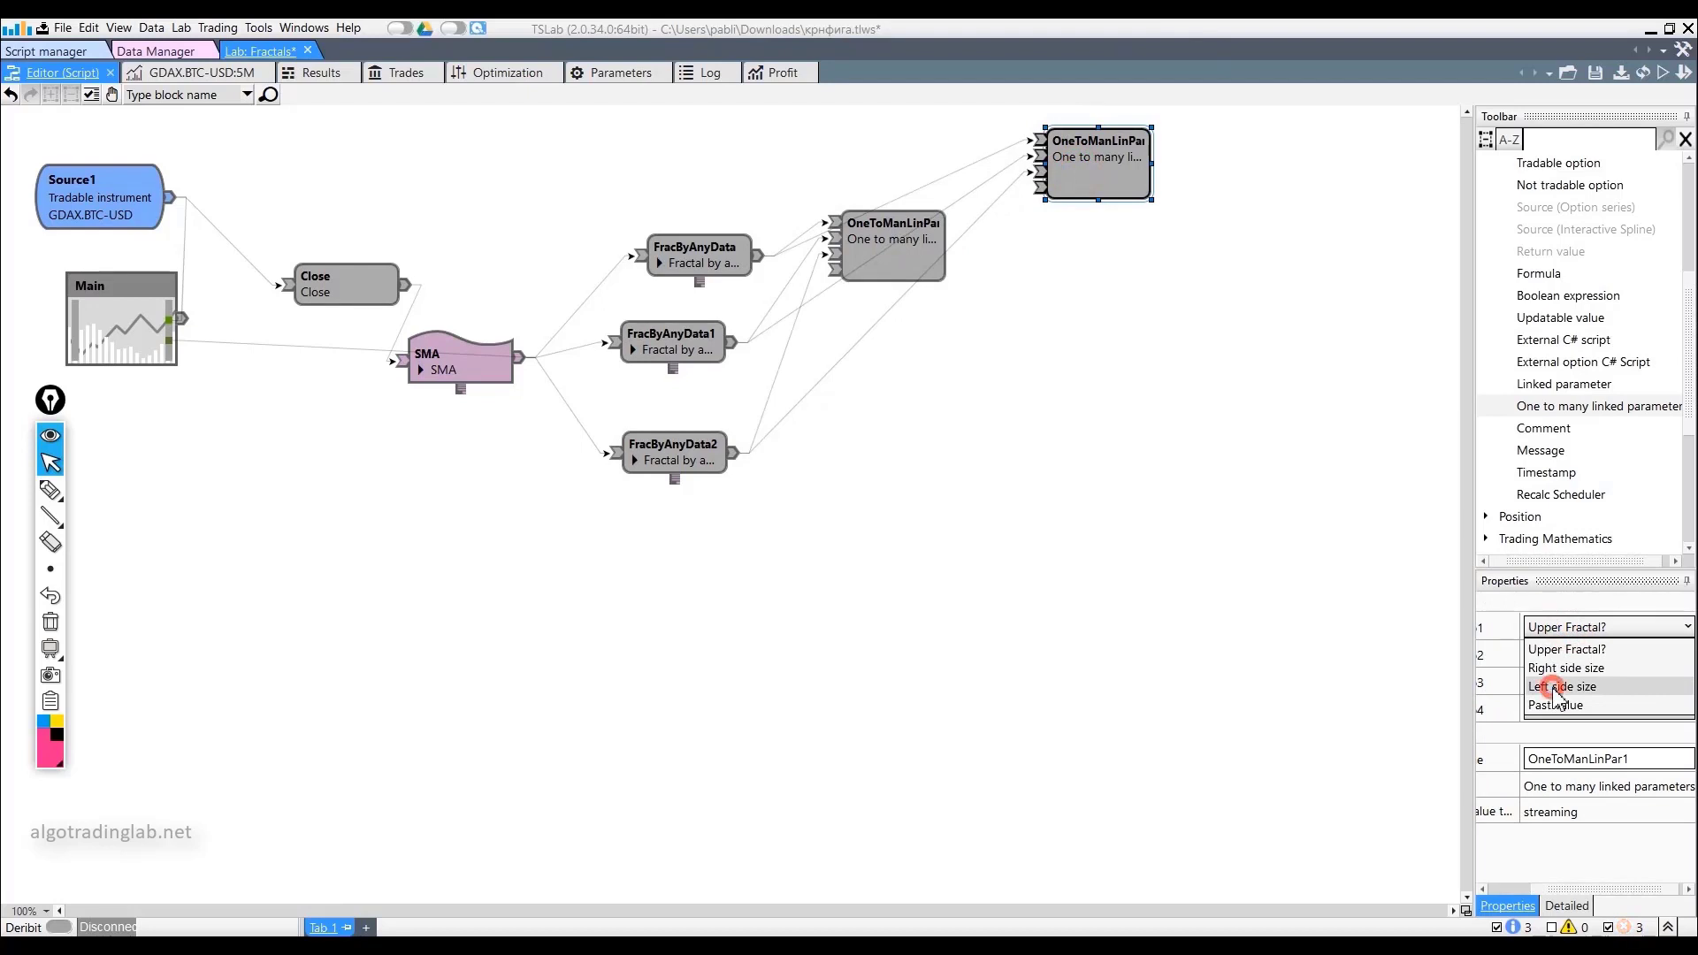
pyautogui.click(1555, 688)
pyautogui.click(1550, 656)
pyautogui.click(1550, 705)
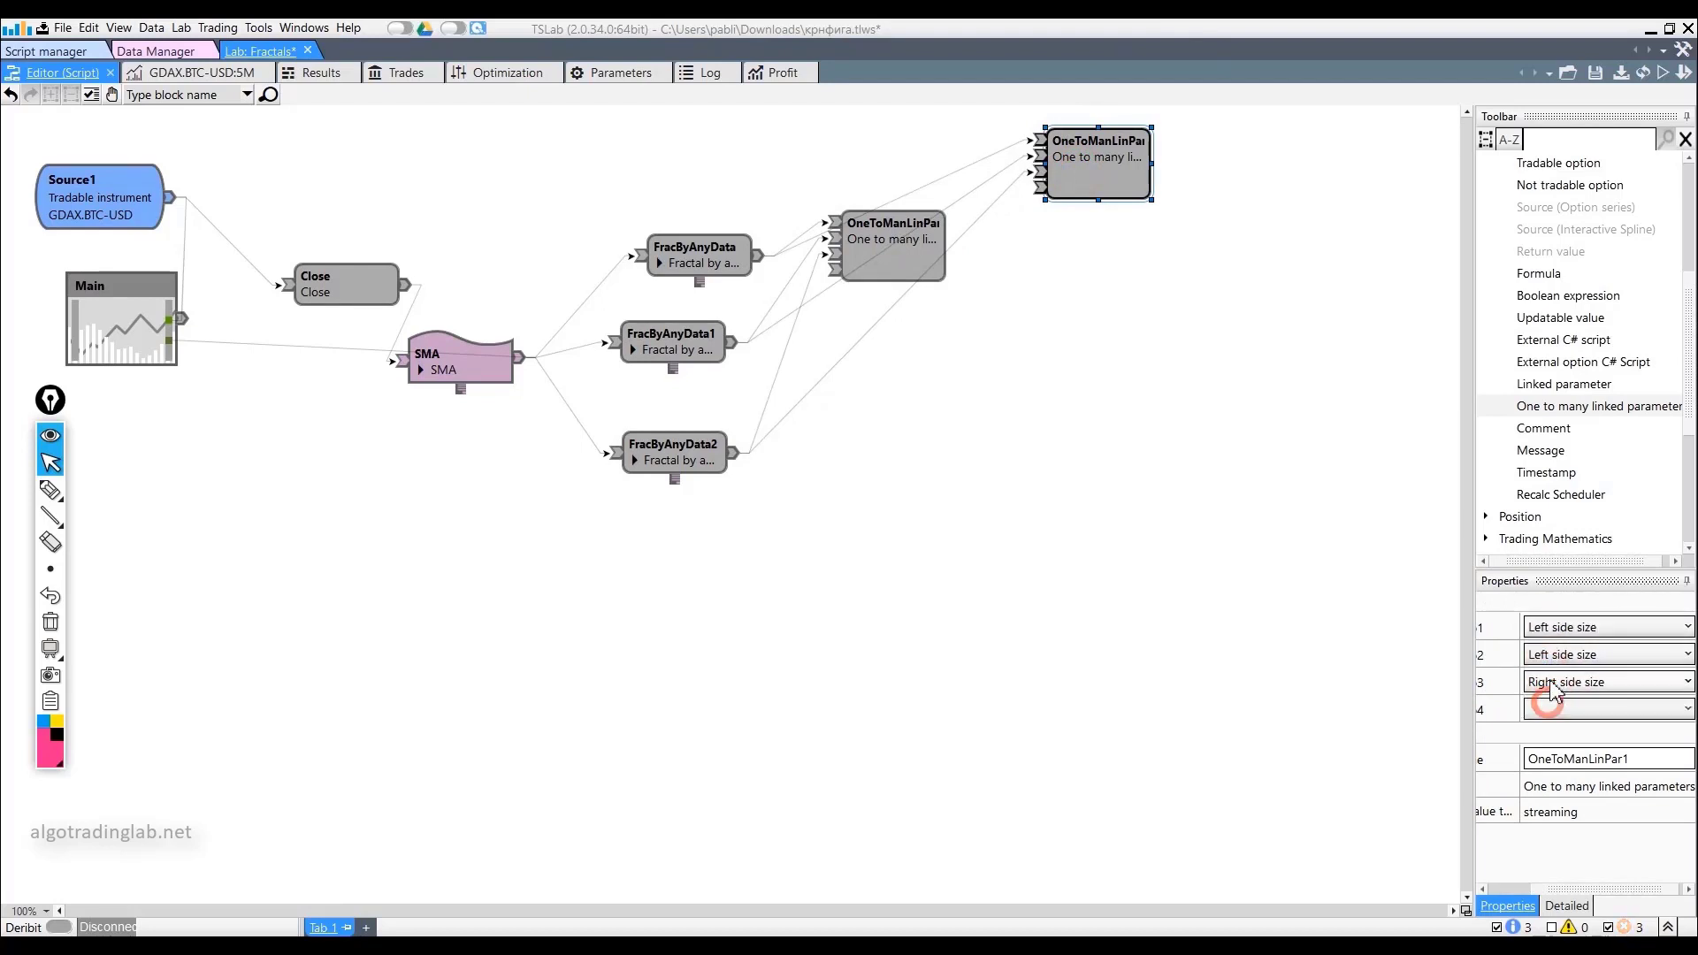
pyautogui.click(1552, 689)
pyautogui.click(1554, 725)
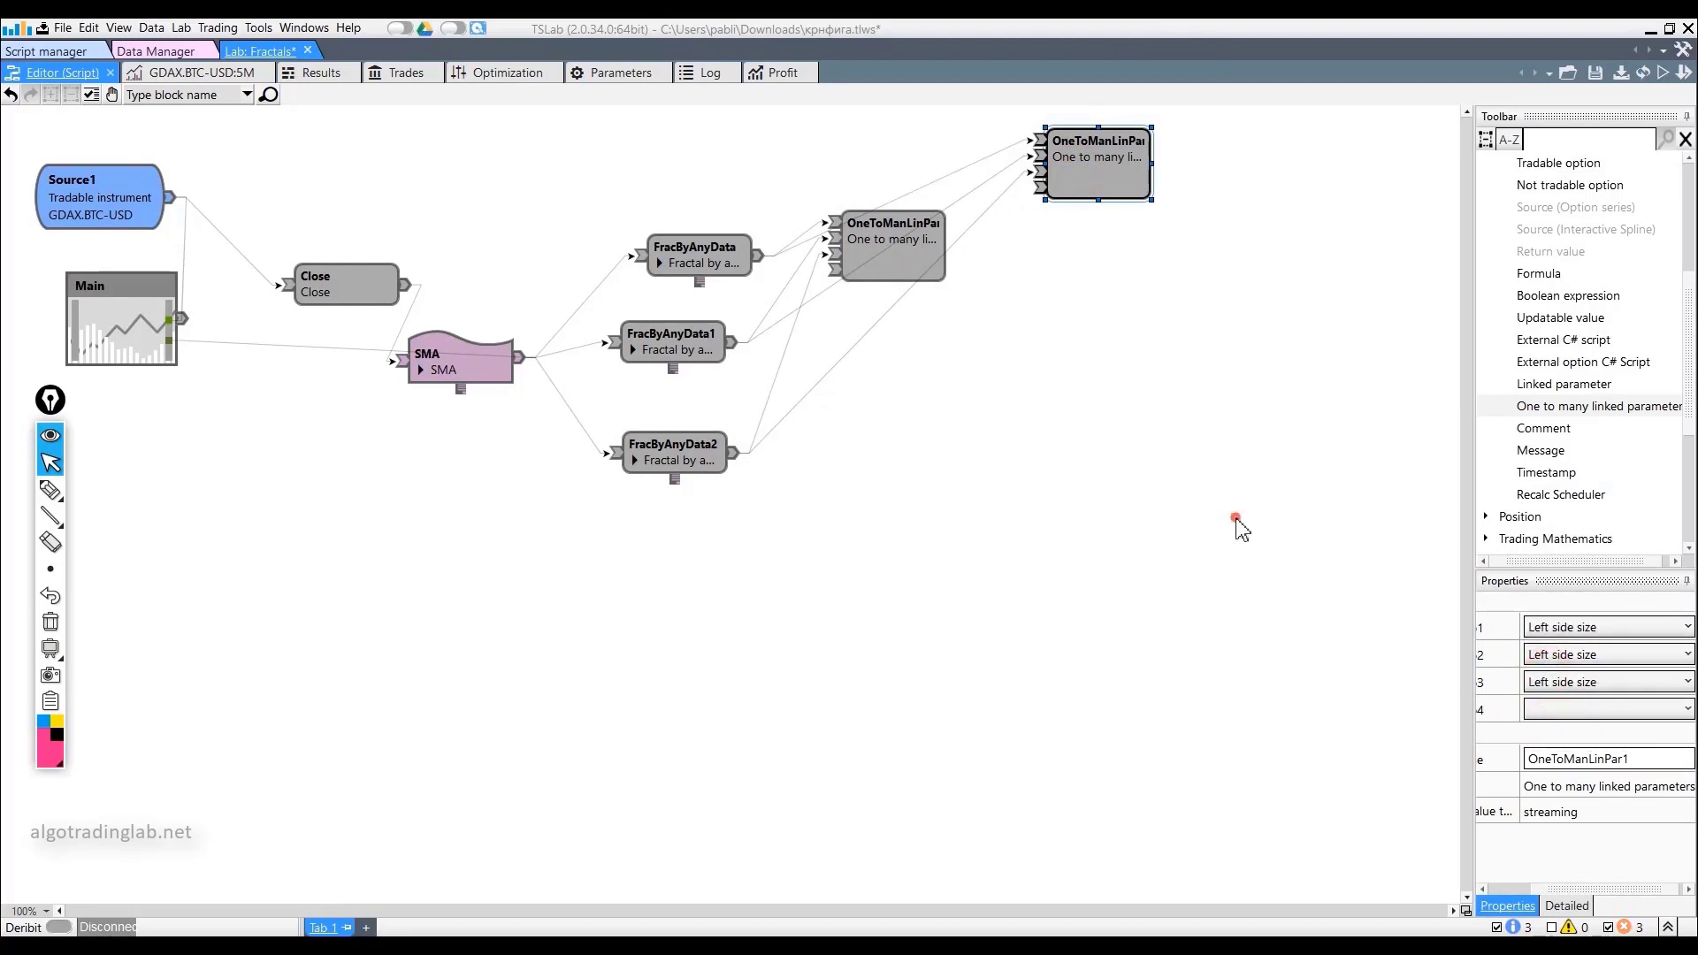
pyautogui.click(1238, 528)
# Line up the two linked-parameter blocks side by side at the top and align FracByAnyData
pyautogui.moveTo(886, 225); pyautogui.dragTo(873, 130)
pyautogui.moveTo(1092, 172); pyautogui.dragTo(1054, 168)
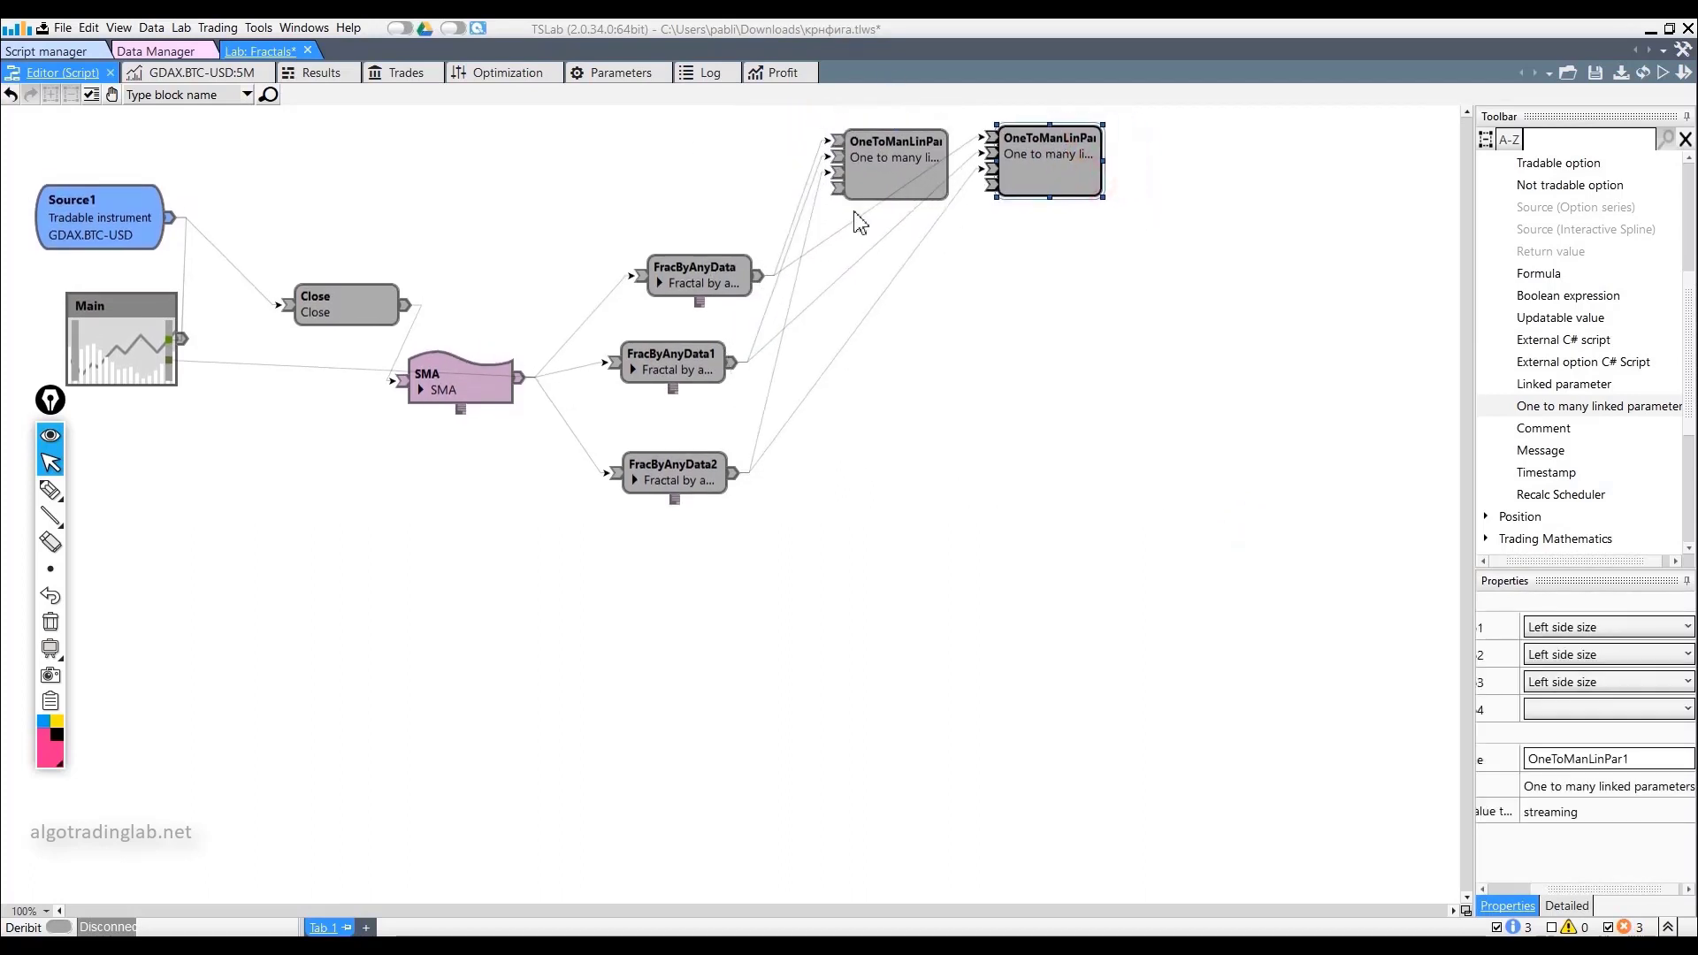
pyautogui.moveTo(696, 285); pyautogui.dragTo(670, 287)
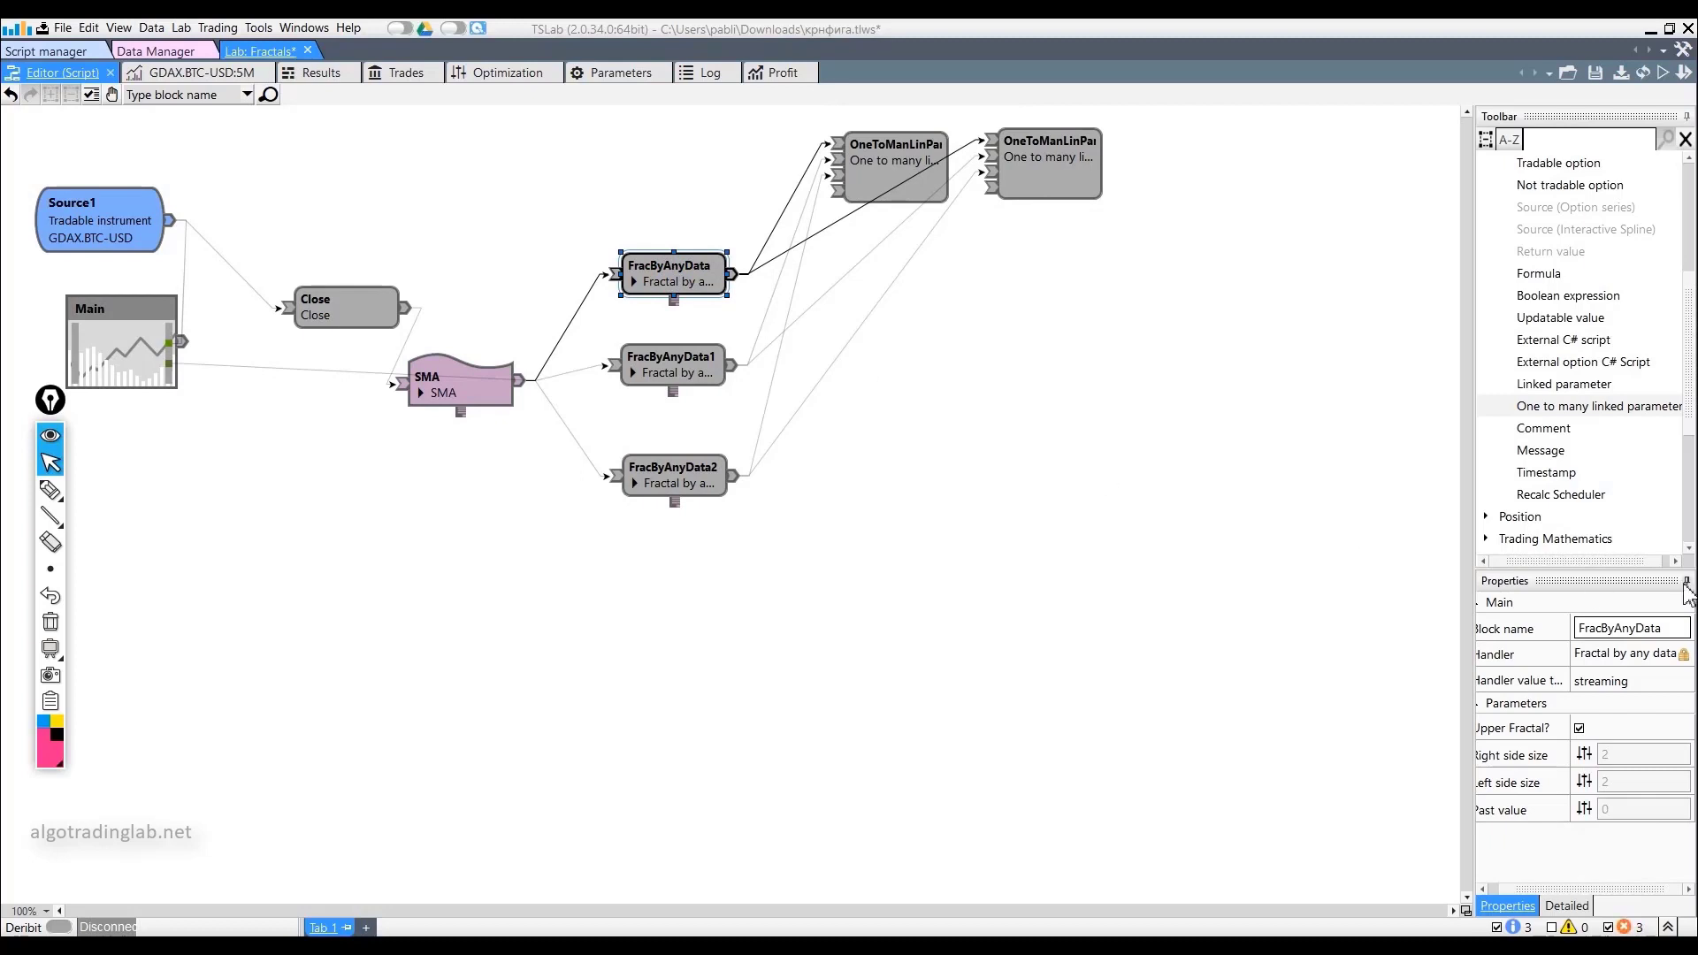
# Rename the FracByAnyData block to R
pyautogui.doubleClick(1669, 629)
pyautogui.write('R')
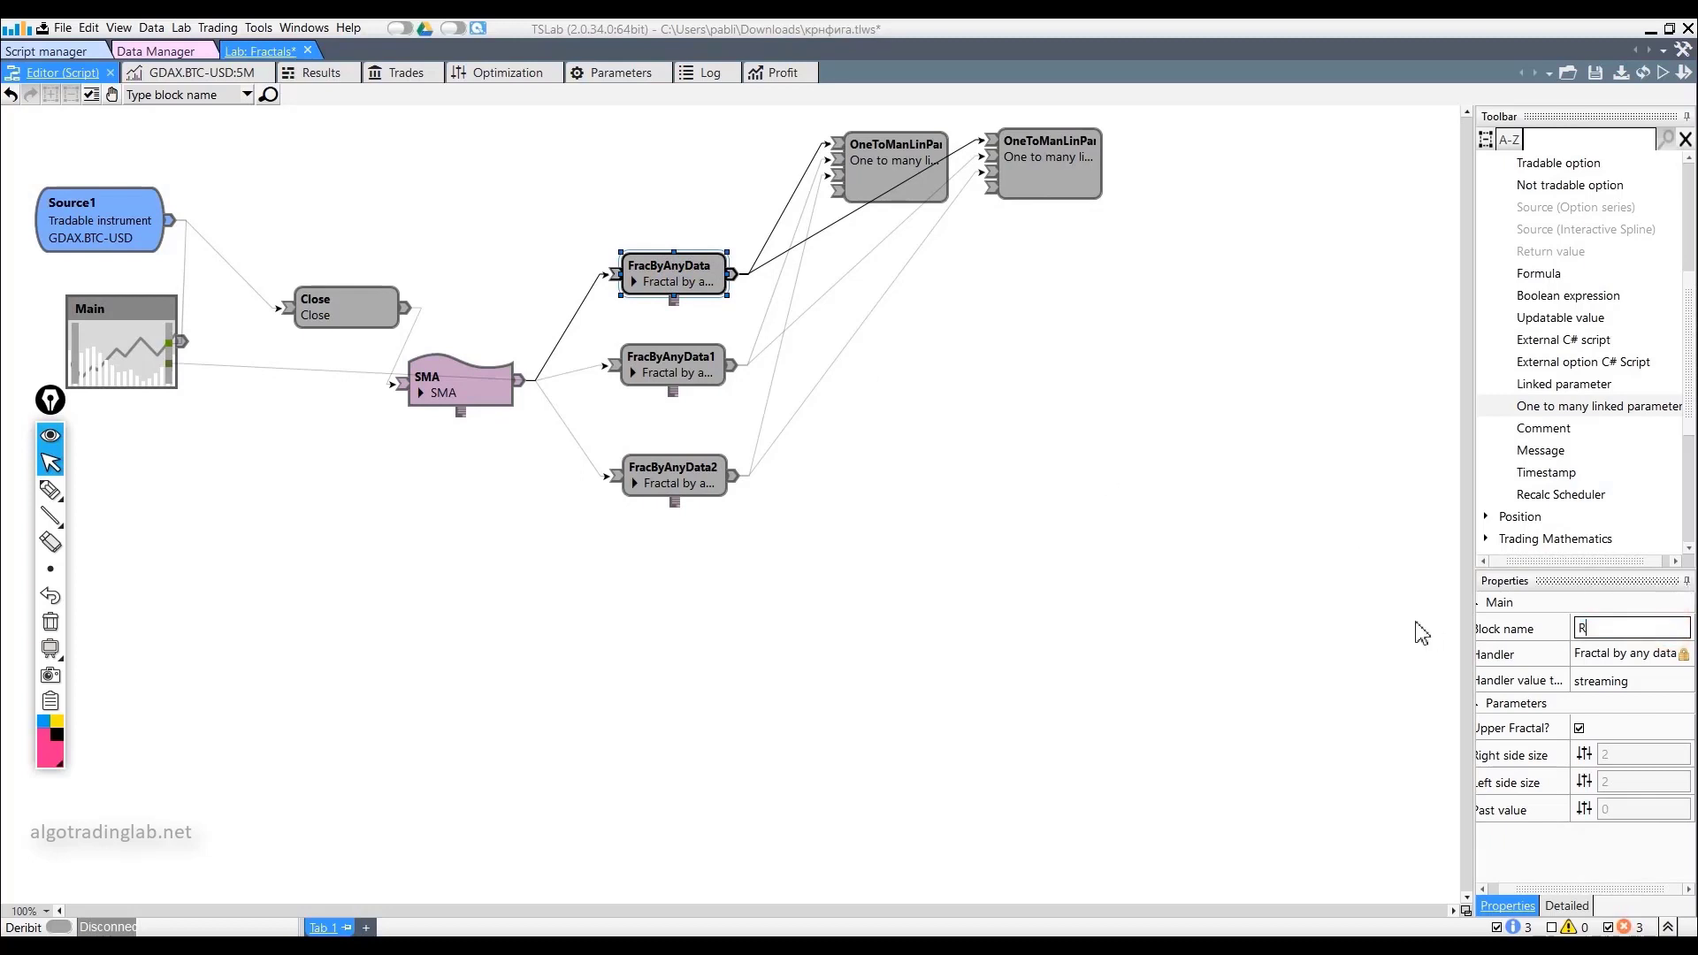
pyautogui.click(1182, 485)
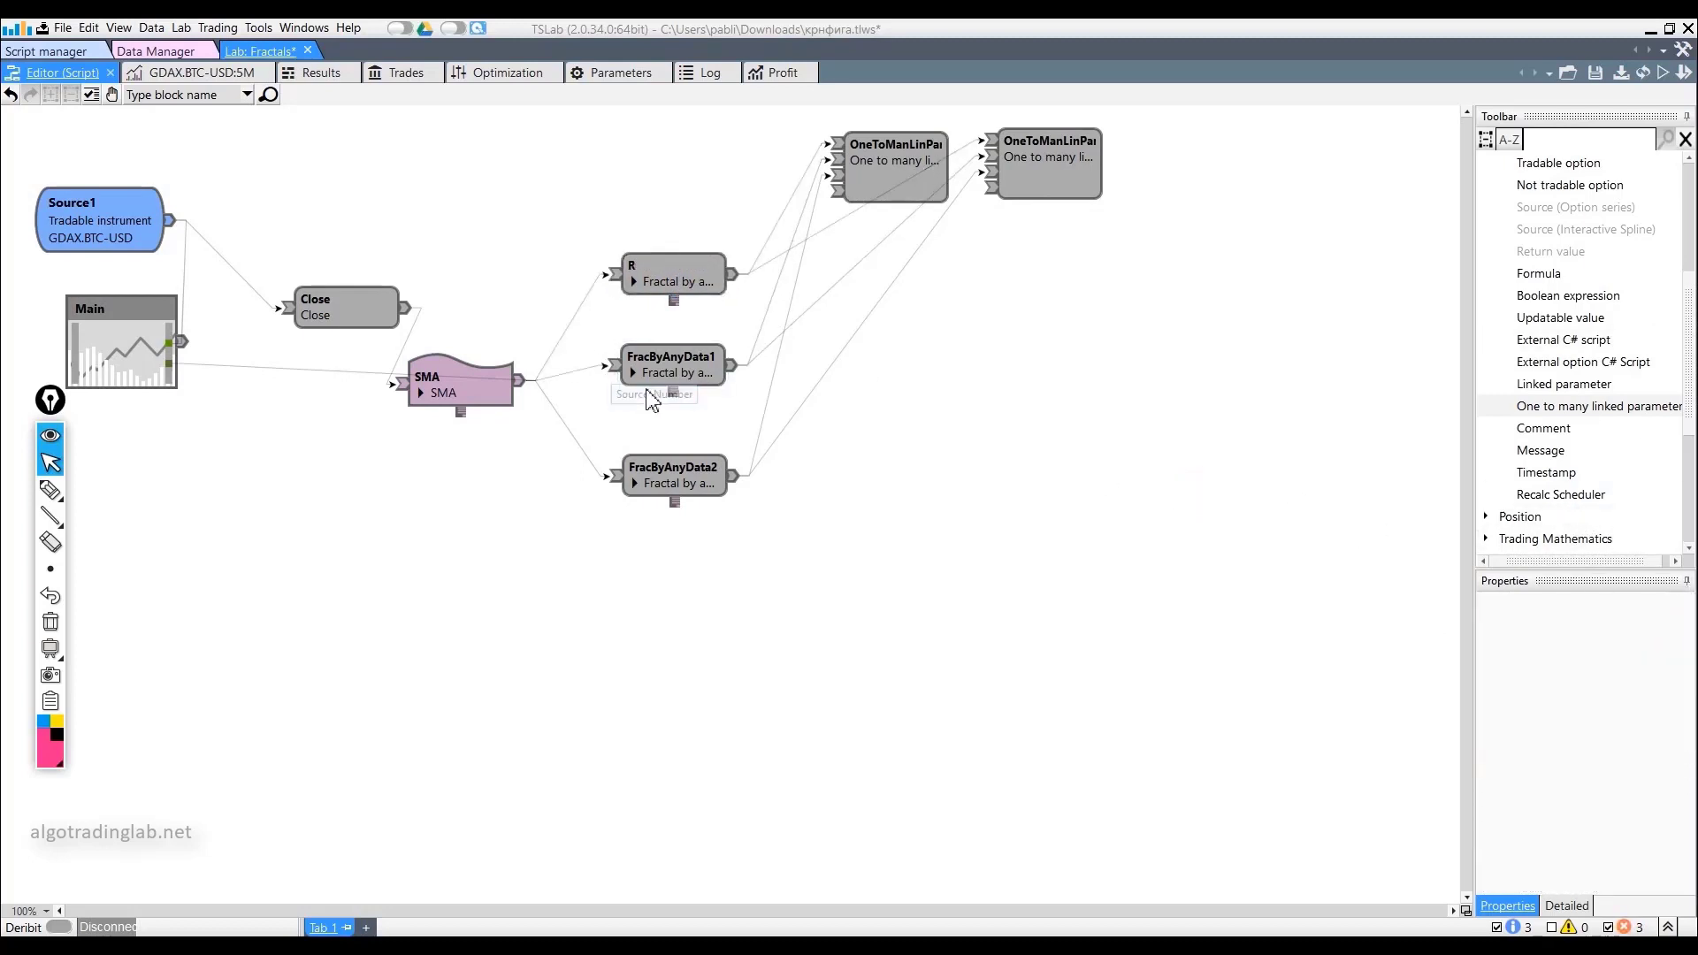
# Give FracByAnyData1 a fixed Past value of 1 and rename it H
pyautogui.click(649, 354)
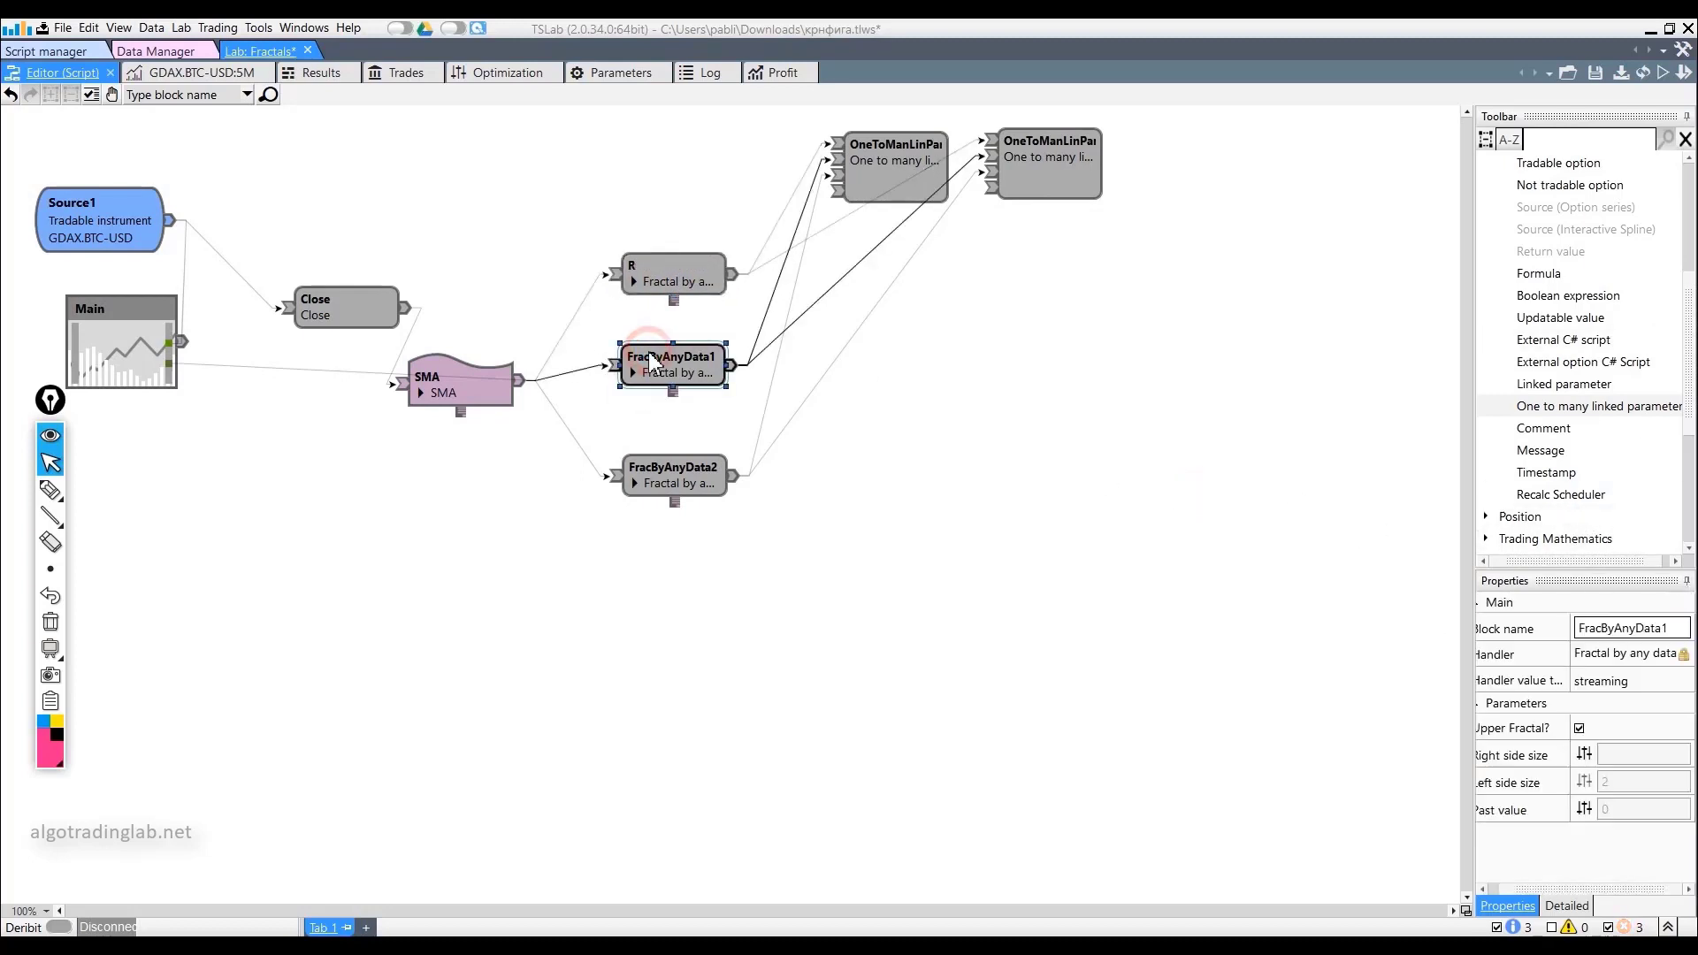
pyautogui.click(1583, 810)
pyautogui.click(1623, 809)
pyautogui.write('1')
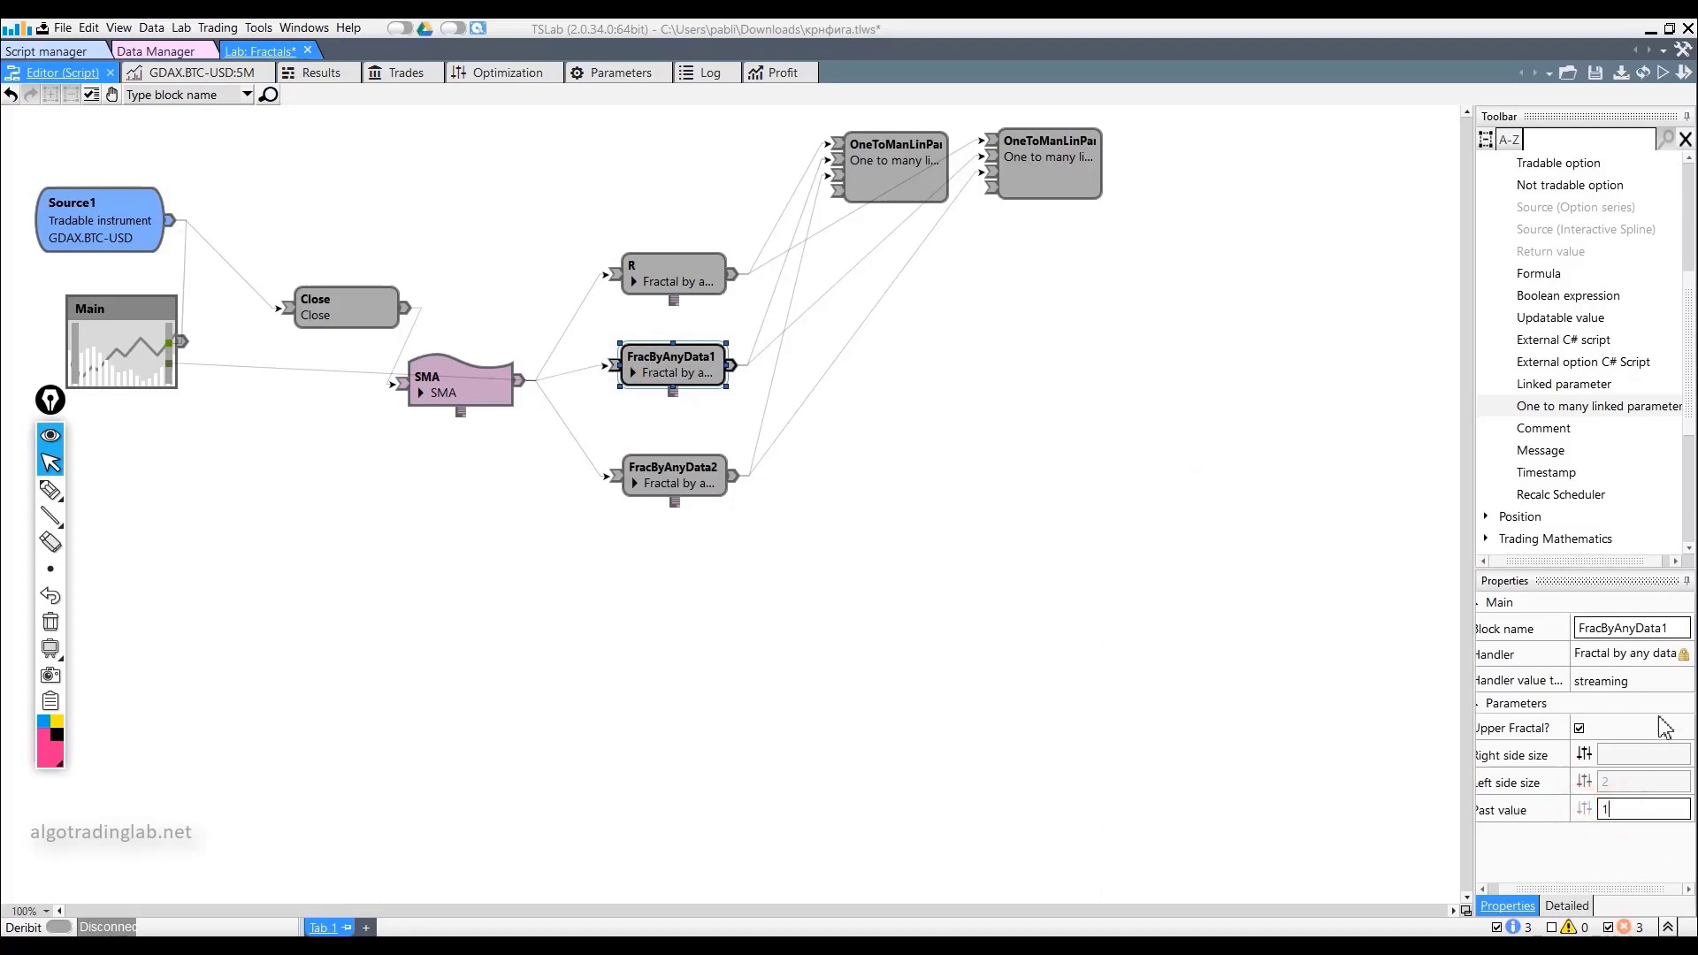
pyautogui.doubleClick(1676, 625)
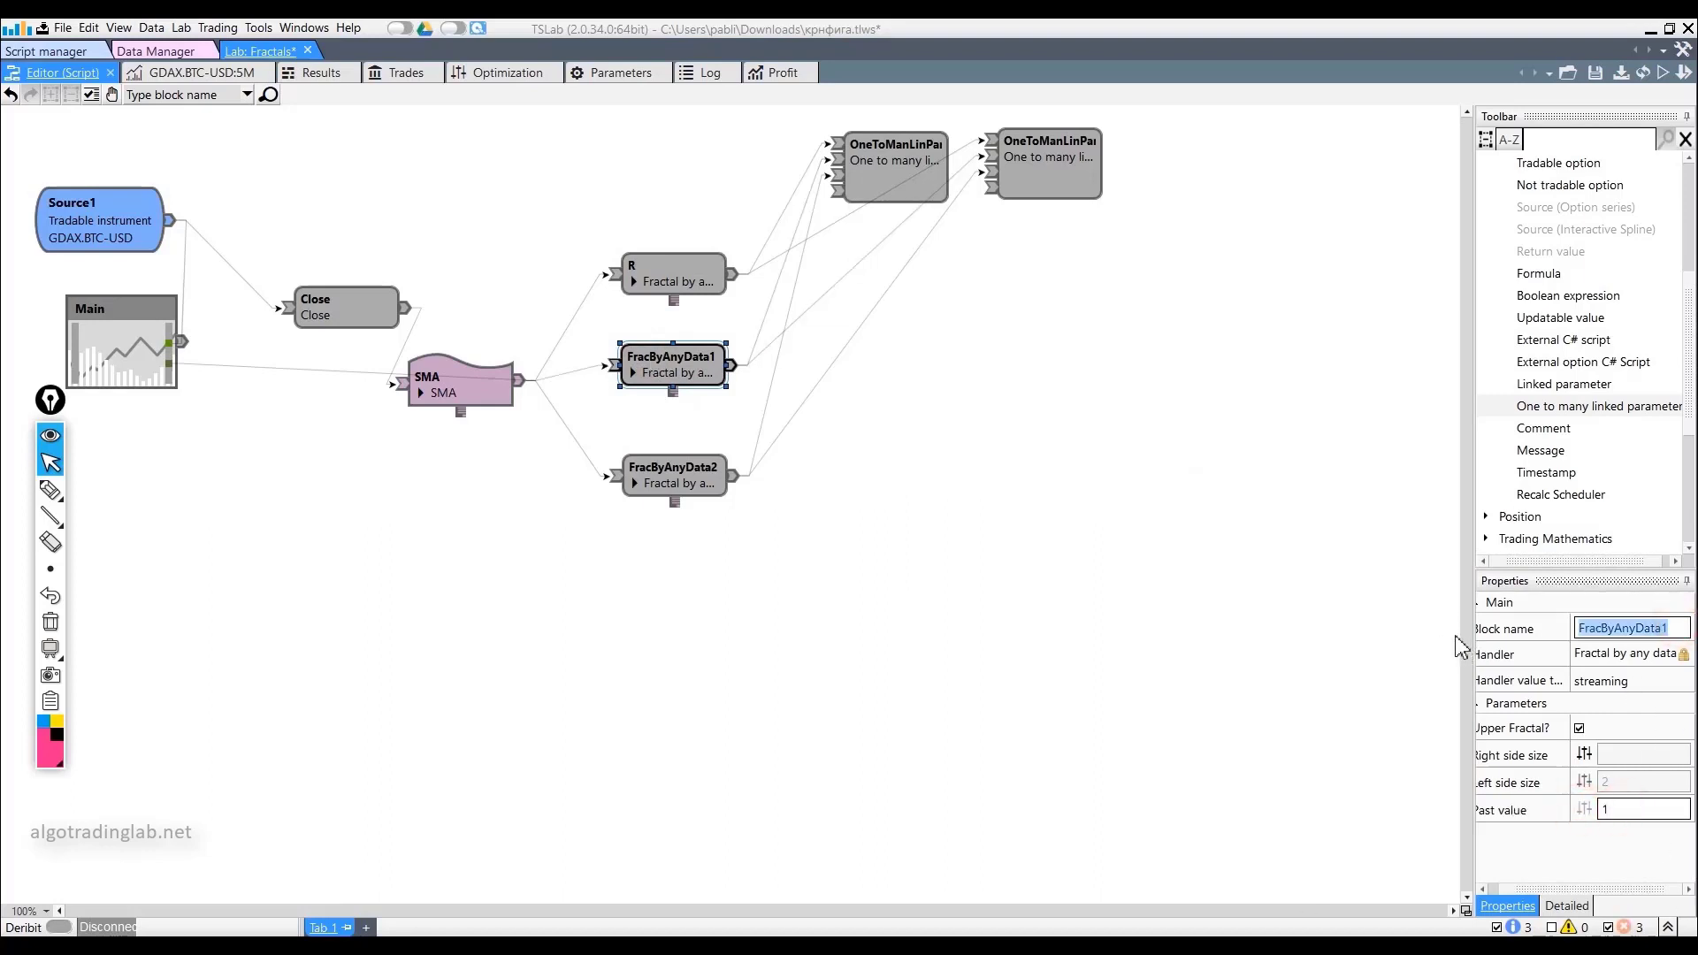
pyautogui.write('H')
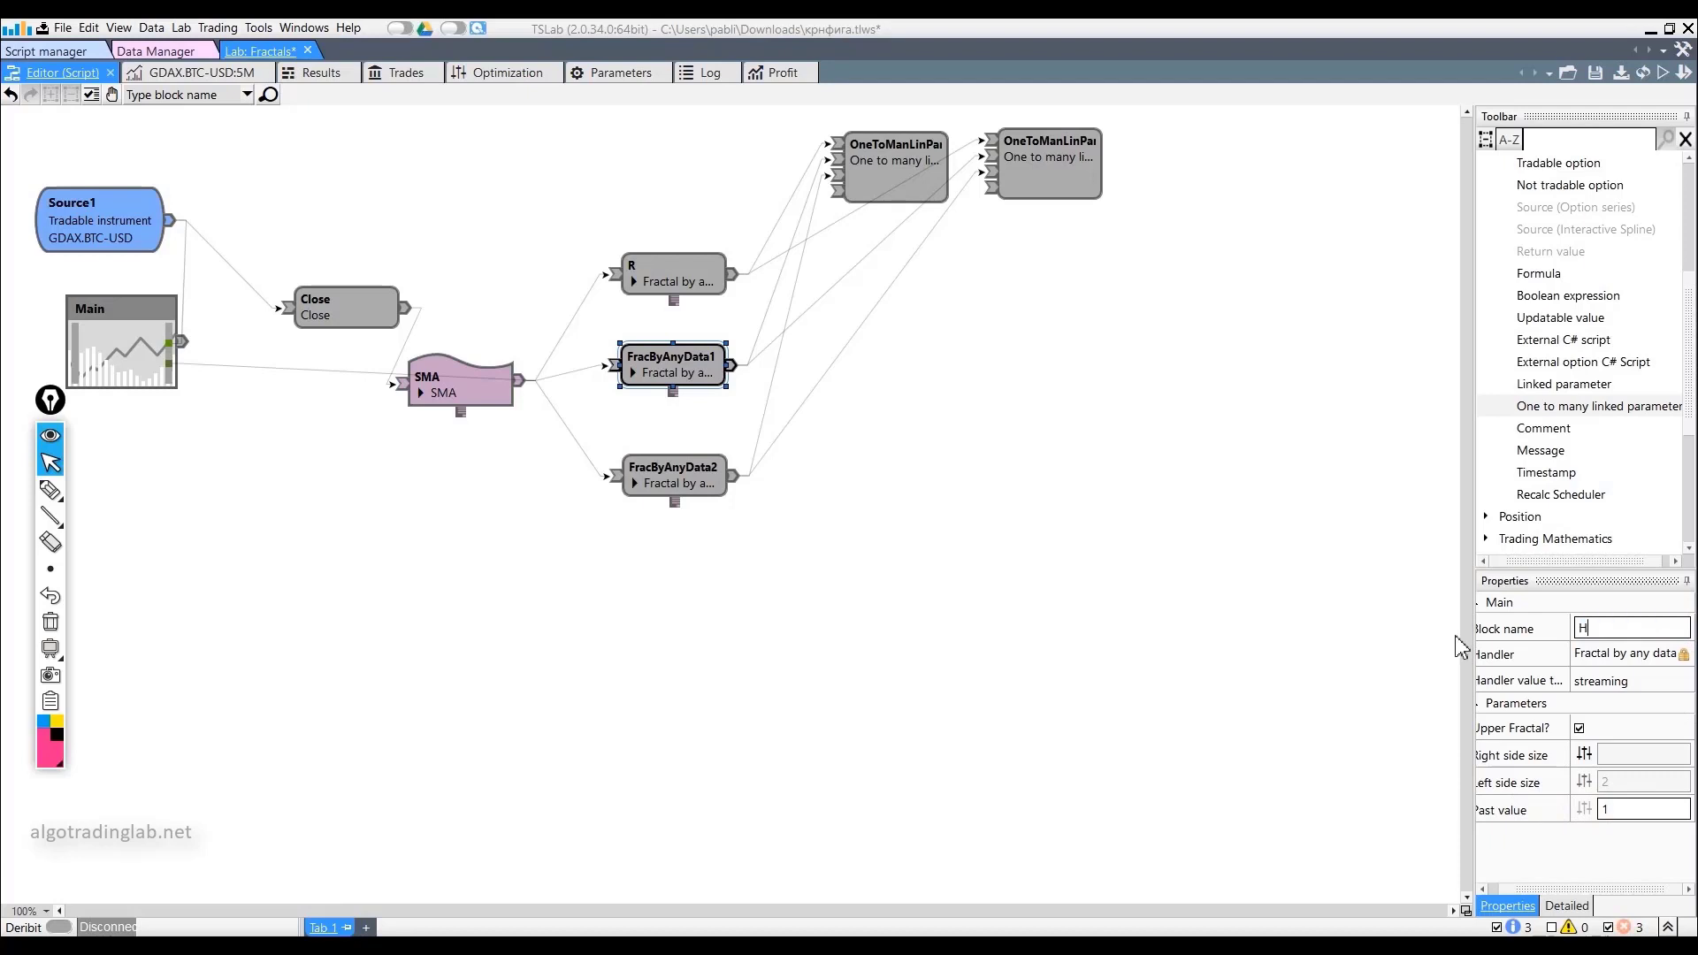
pyautogui.click(665, 471)
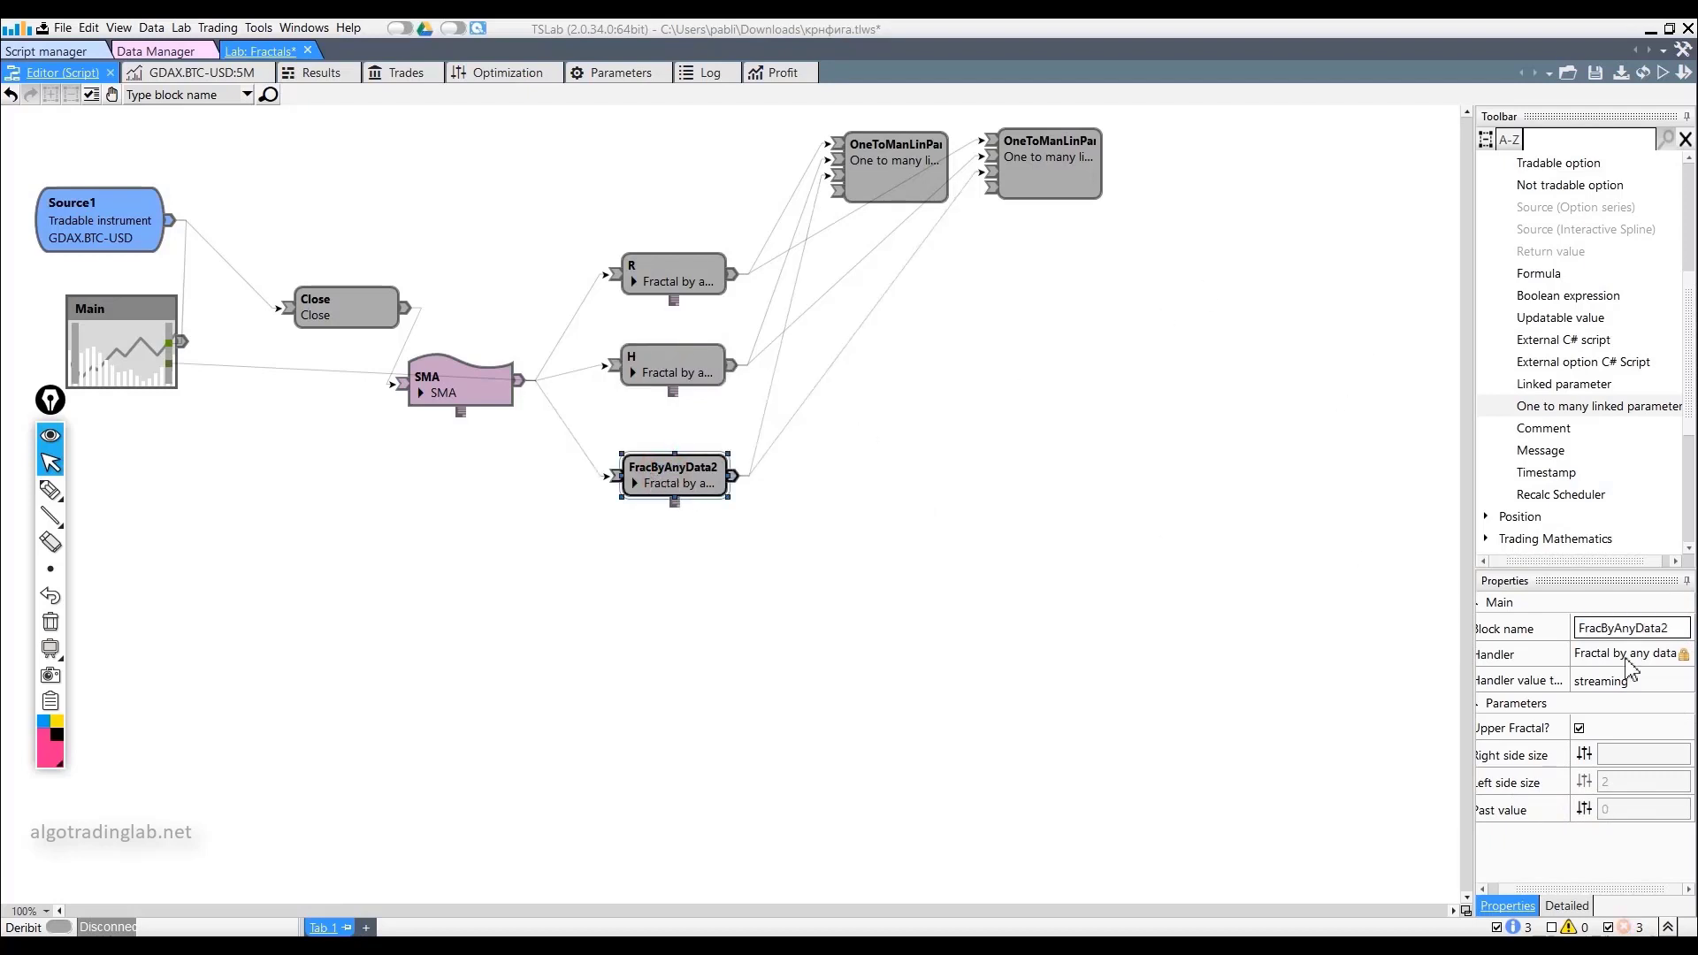
# Set FracByAnyData2's Past value to 2 and rename it L
pyautogui.click(1599, 808)
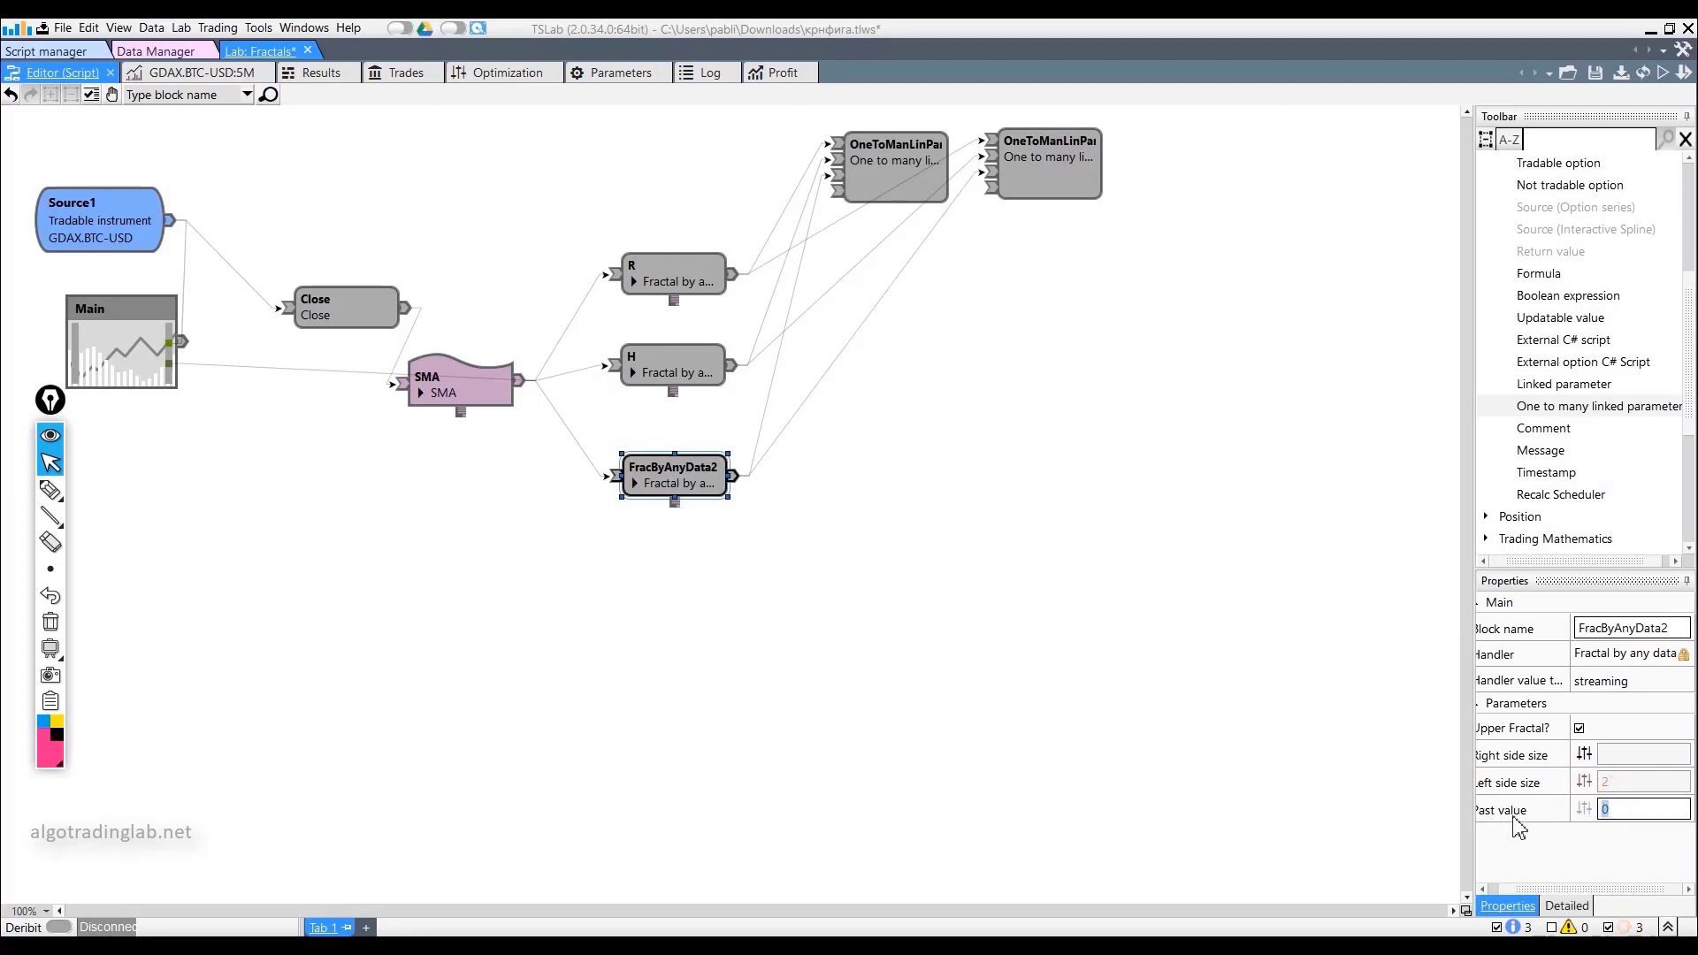
pyautogui.click(1674, 628)
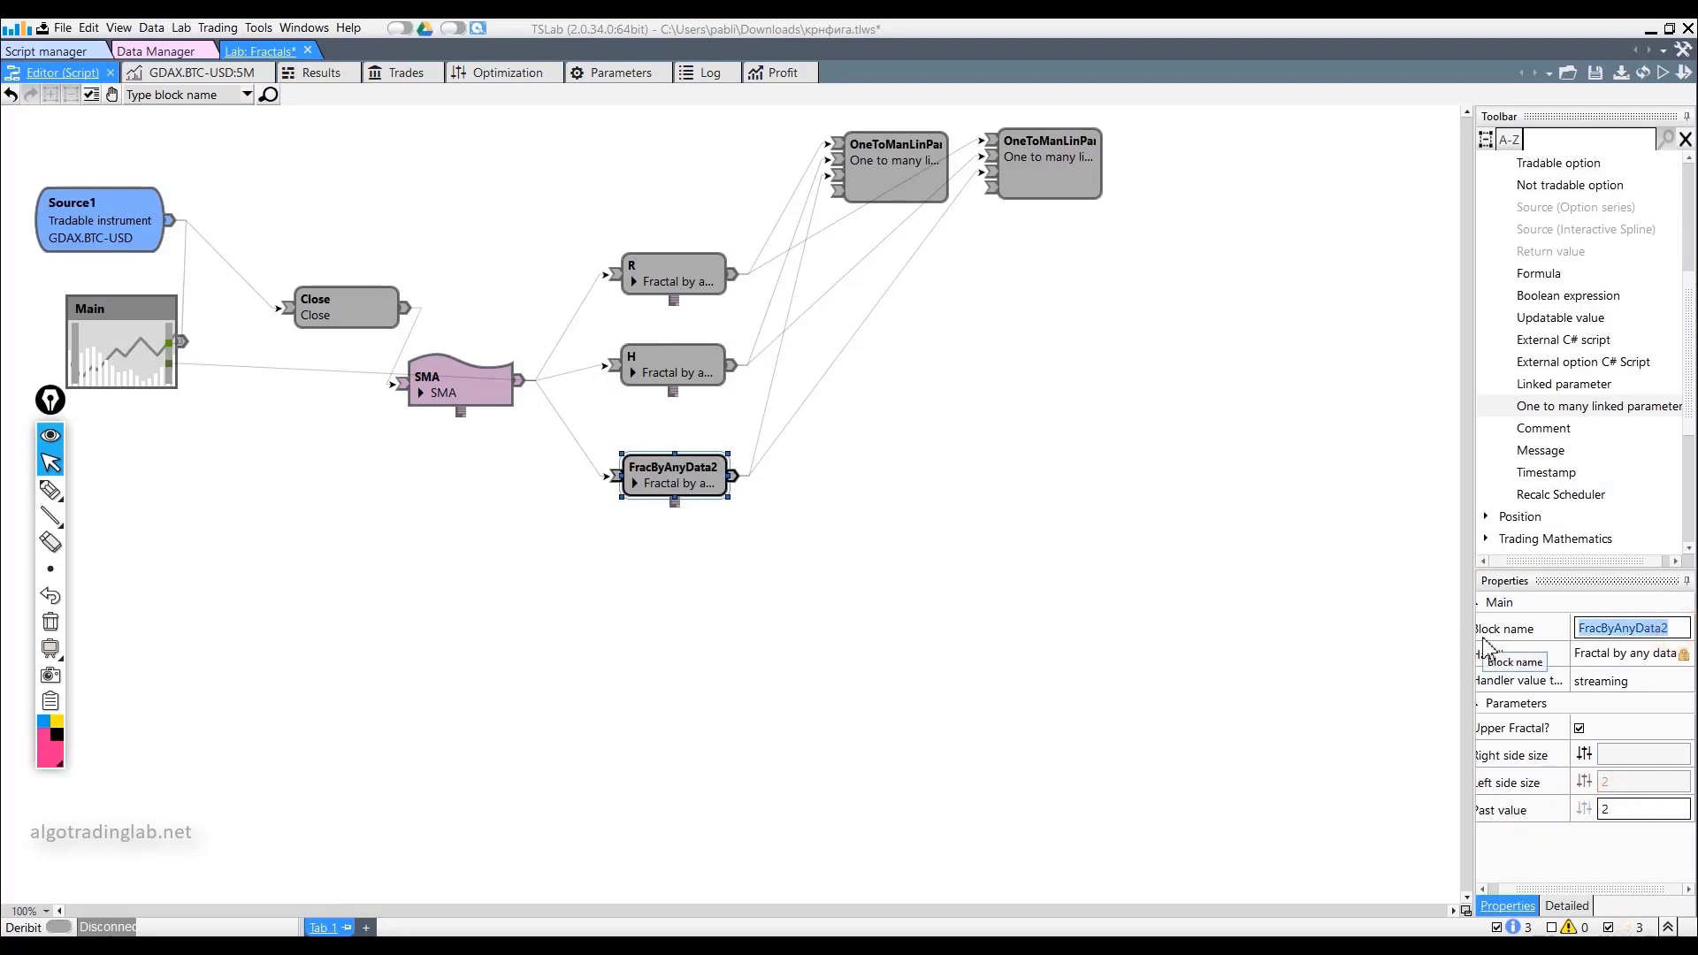
pyautogui.write('L')
pyautogui.click(1298, 458)
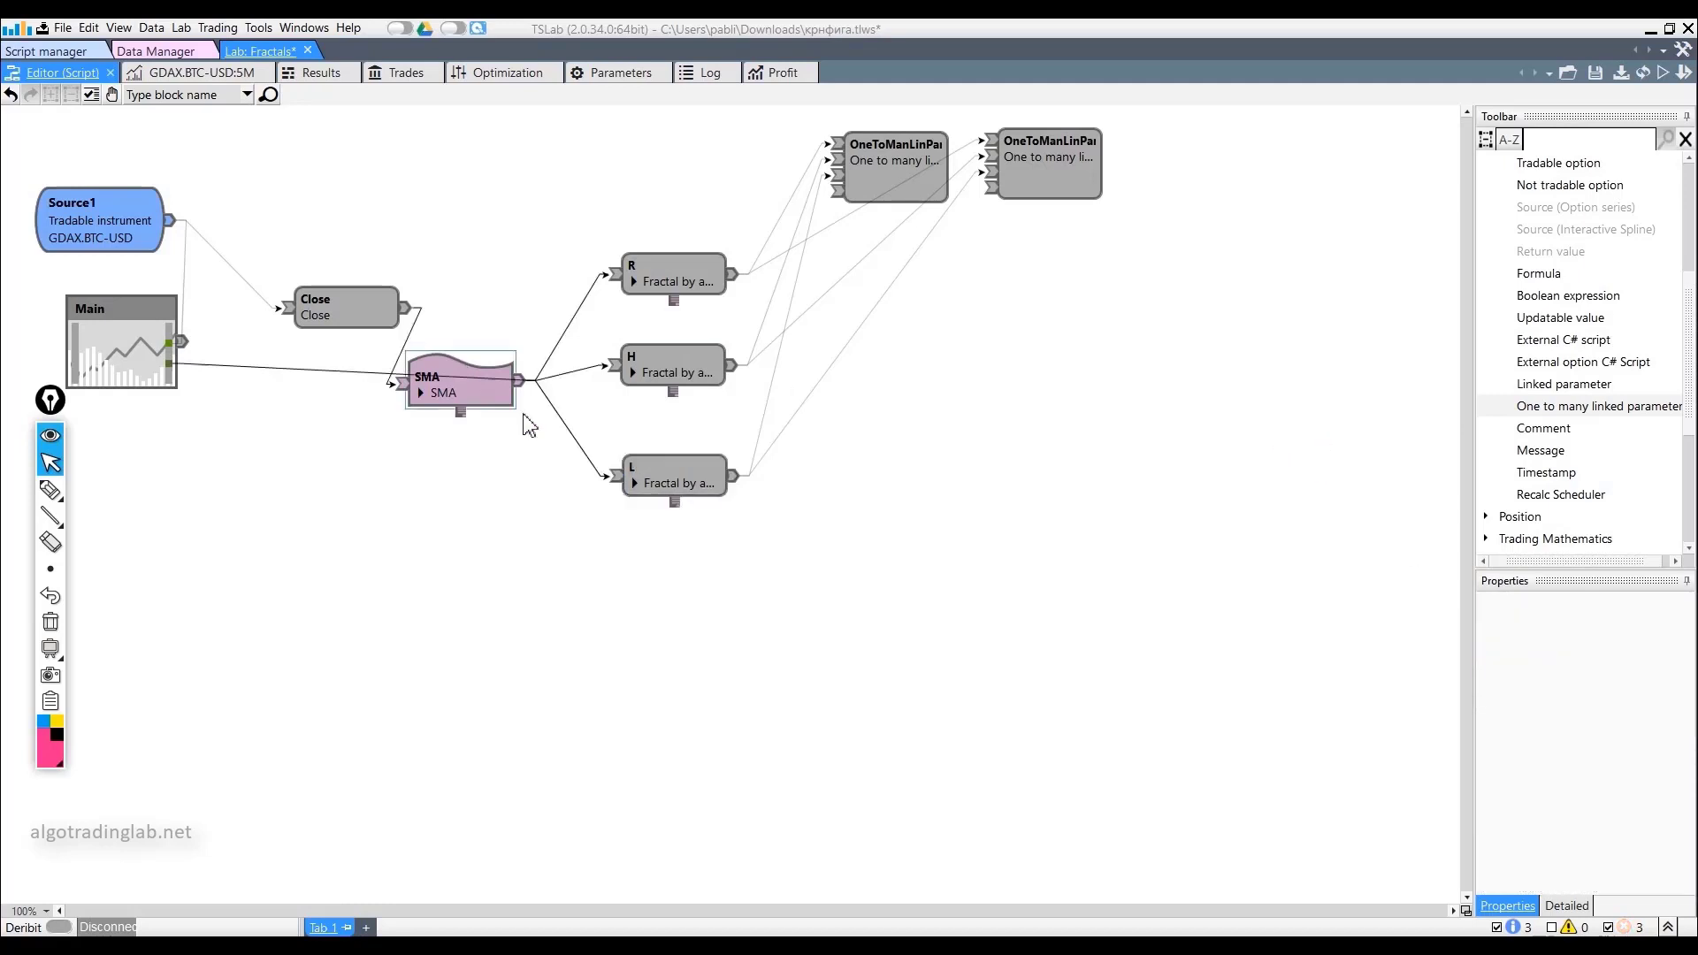
# Nudge H and L up, link R to the Main chart with thickness 2, and run
pyautogui.click(658, 478)
pyautogui.moveTo(640, 452); pyautogui.dragTo(646, 447)
pyautogui.moveTo(671, 364); pyautogui.dragTo(667, 352)
pyautogui.moveTo(732, 274); pyautogui.dragTo(89, 364)
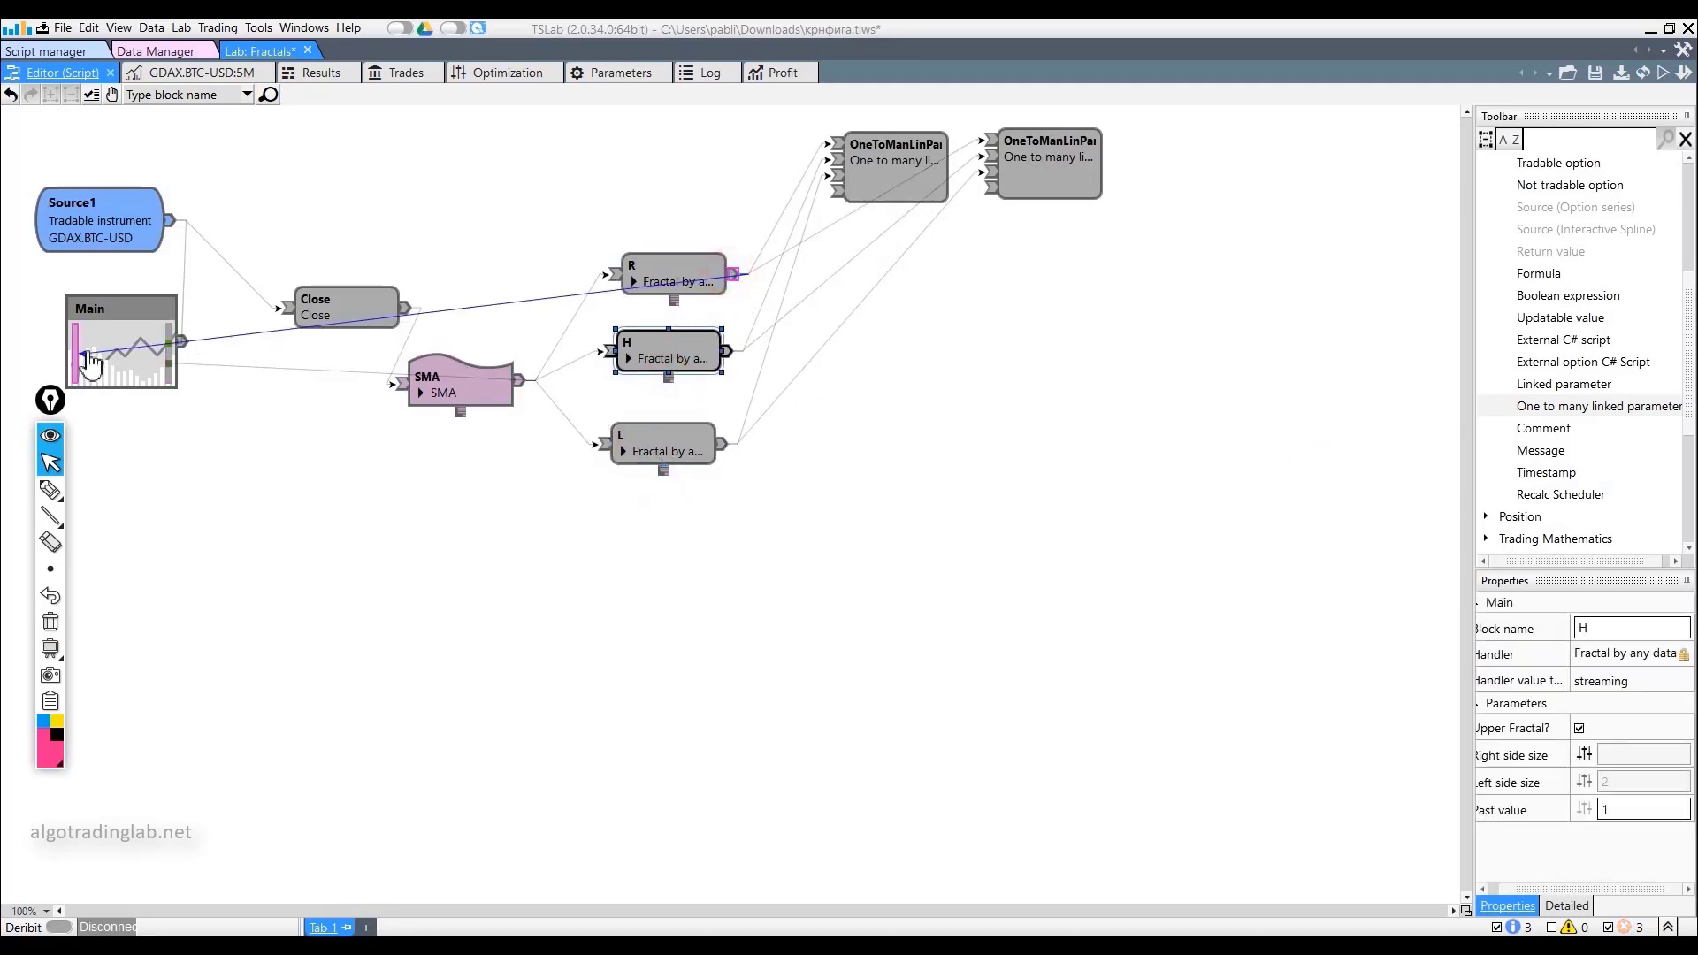
pyautogui.click(322, 336)
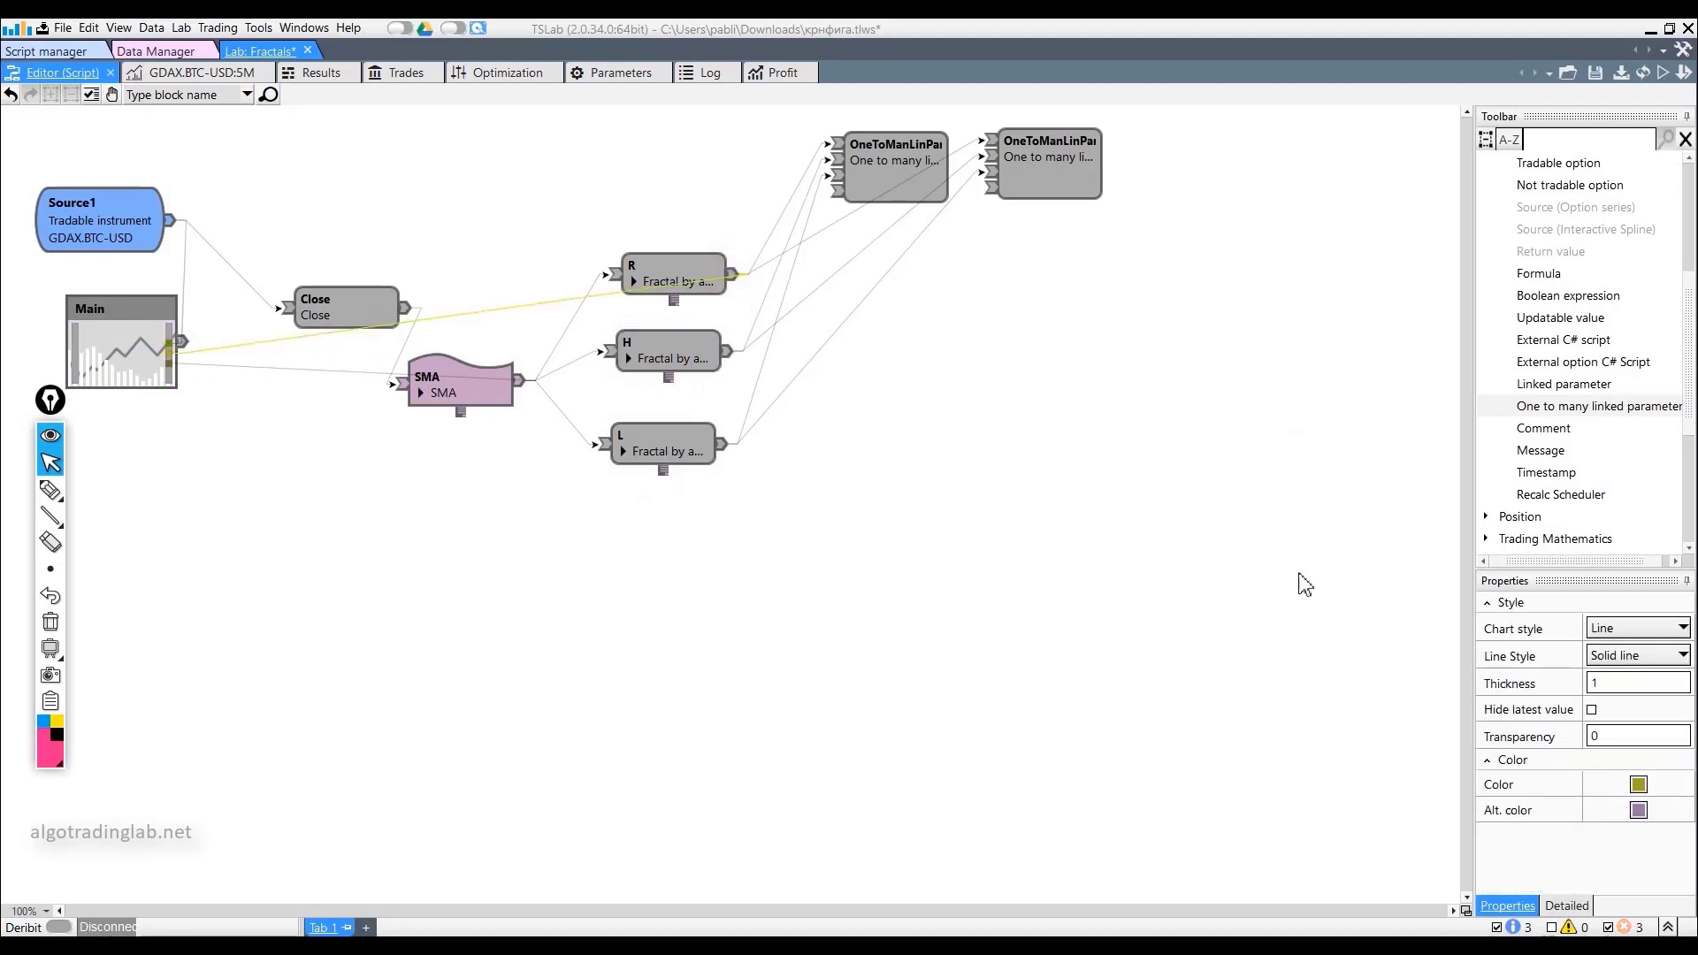
pyautogui.press('BackSpace')
pyautogui.write('2')
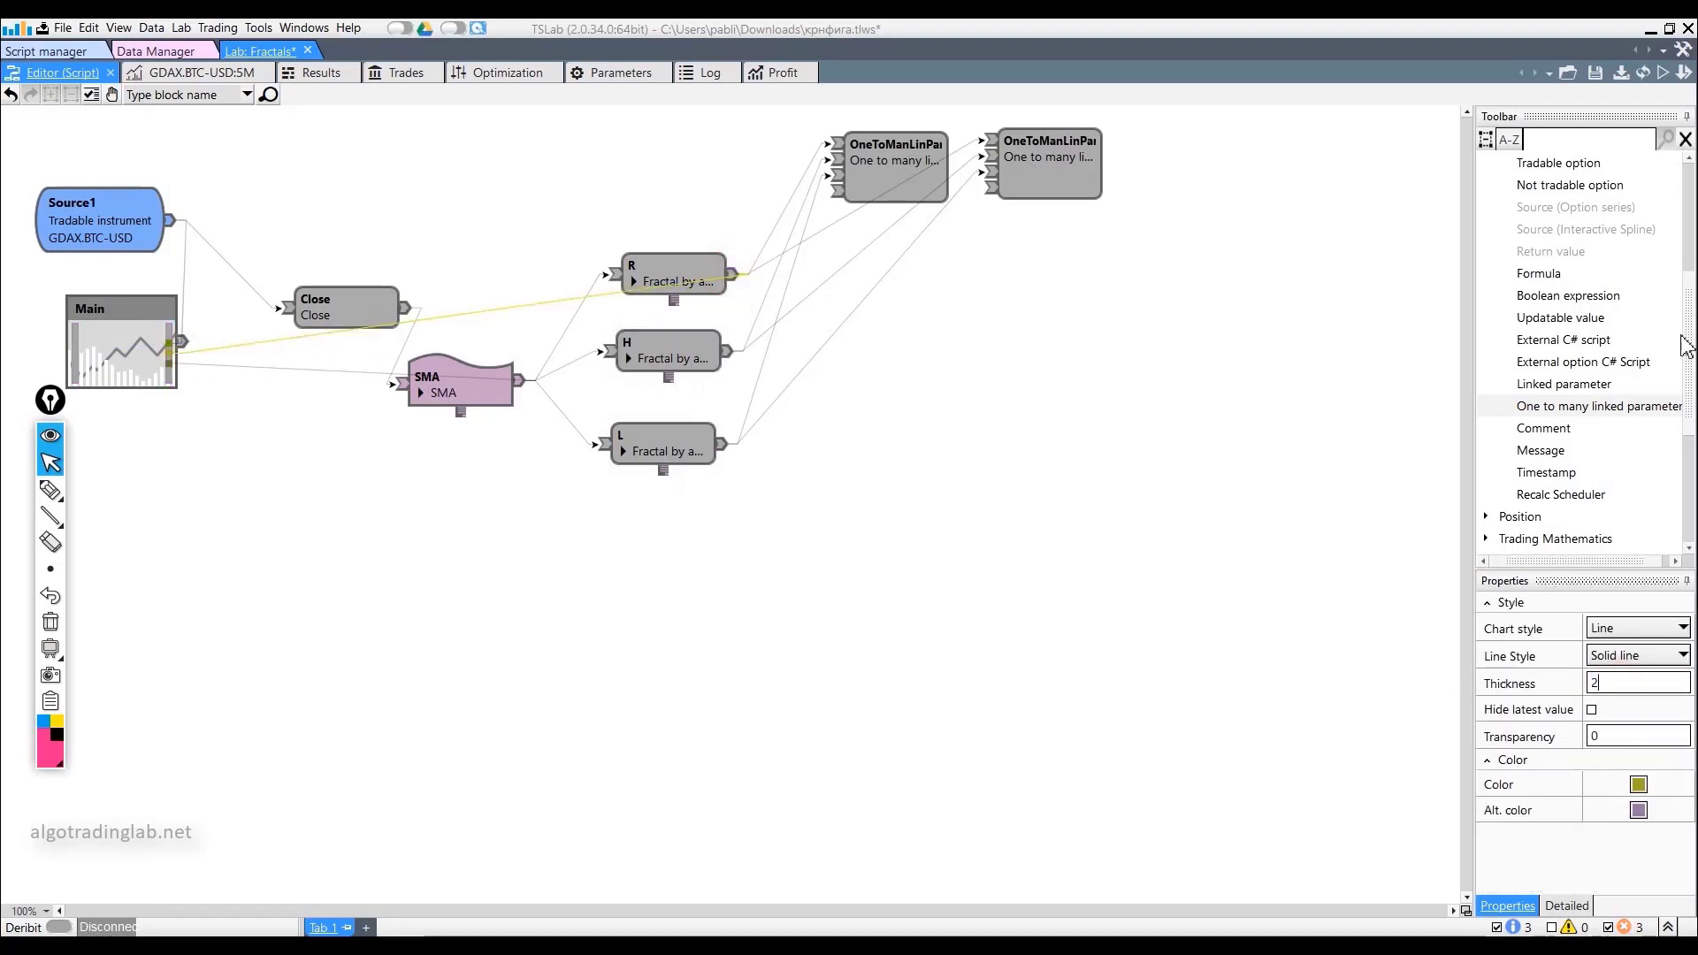
pyautogui.click(1664, 77)
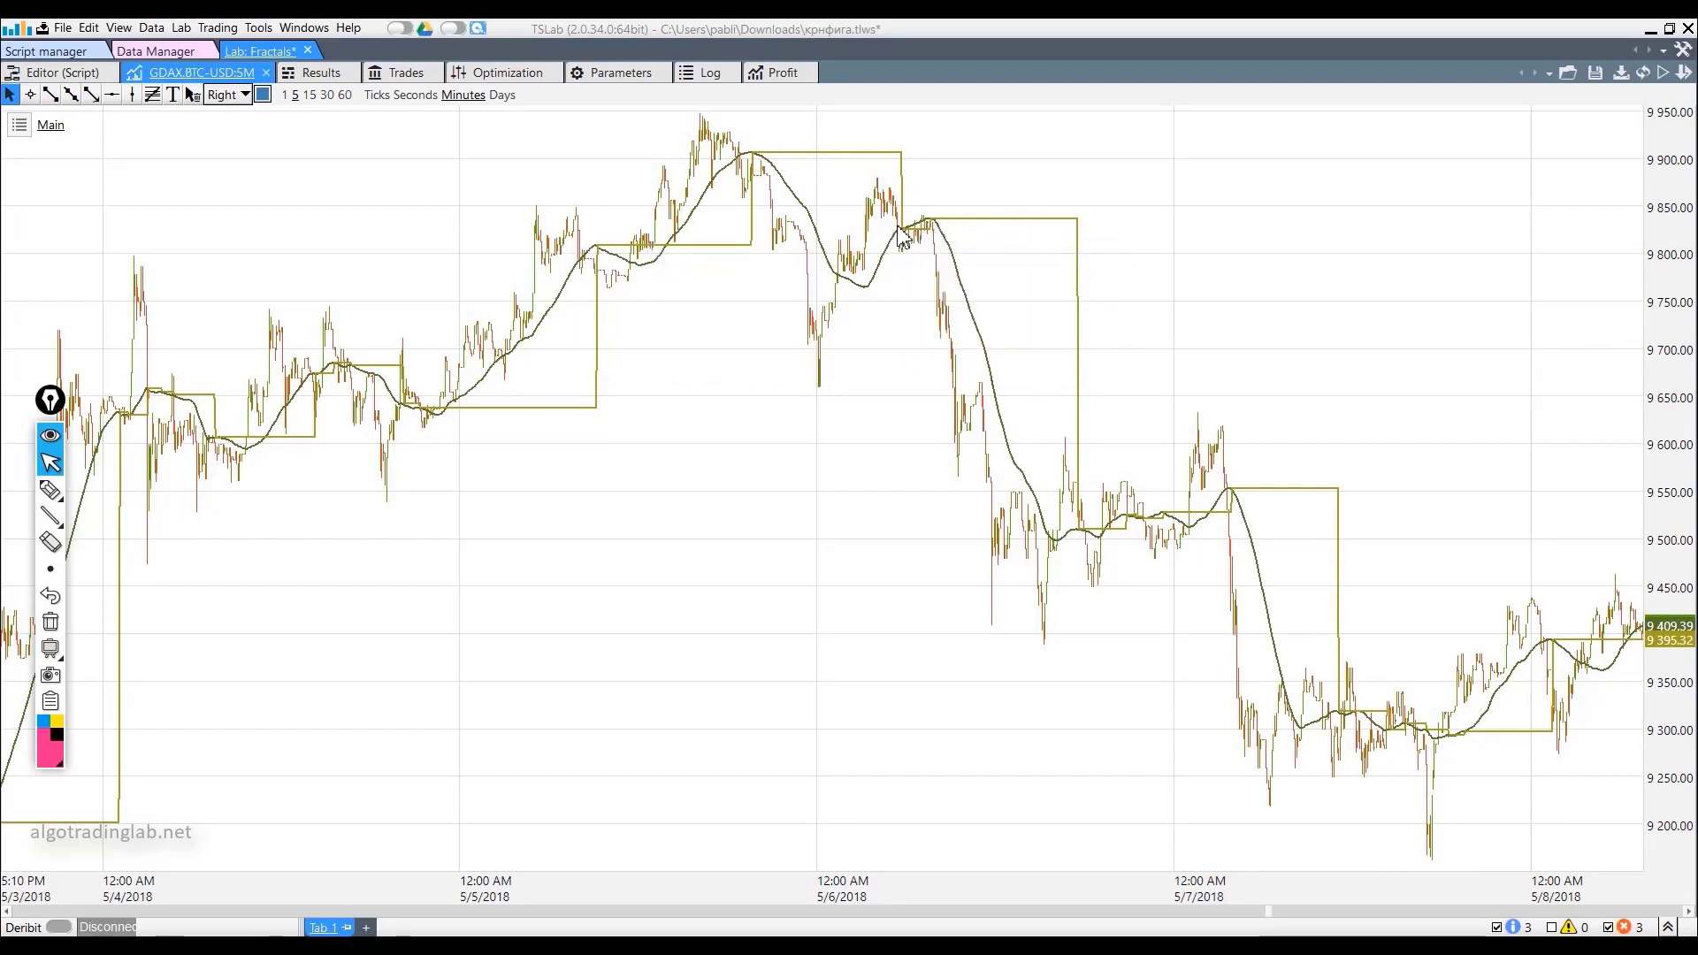
# Back in the editor, make R's side sizes editable and edit its Right side size
pyautogui.click(62, 73)
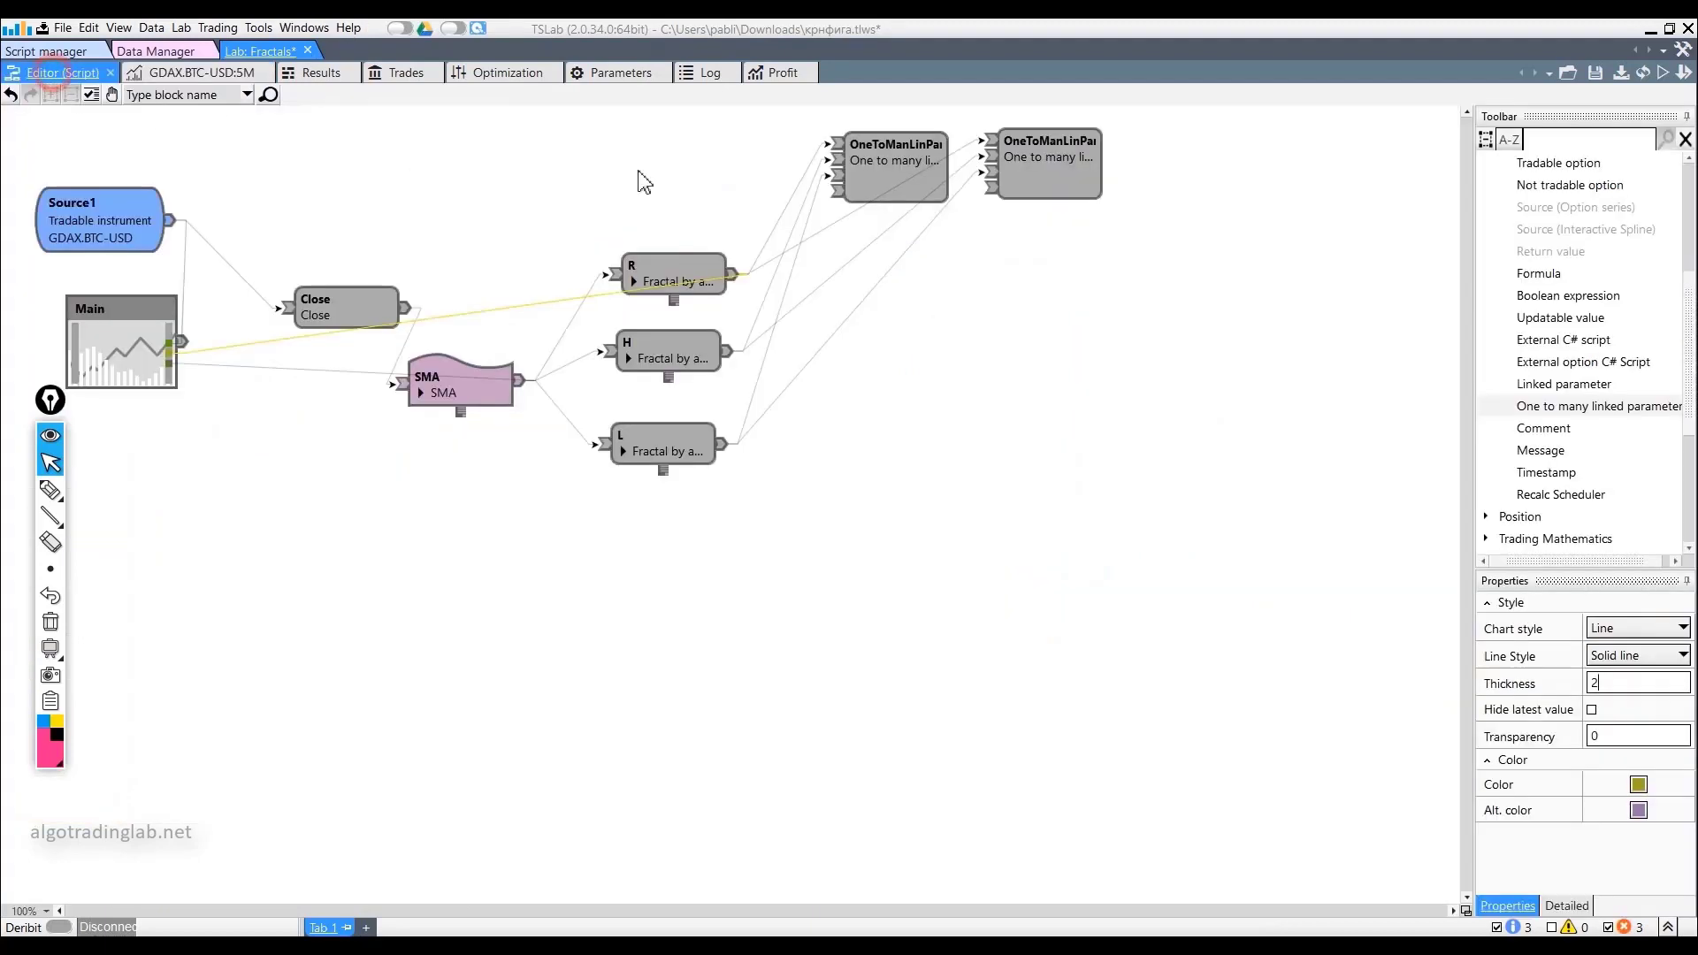
pyautogui.click(643, 267)
pyautogui.click(1599, 781)
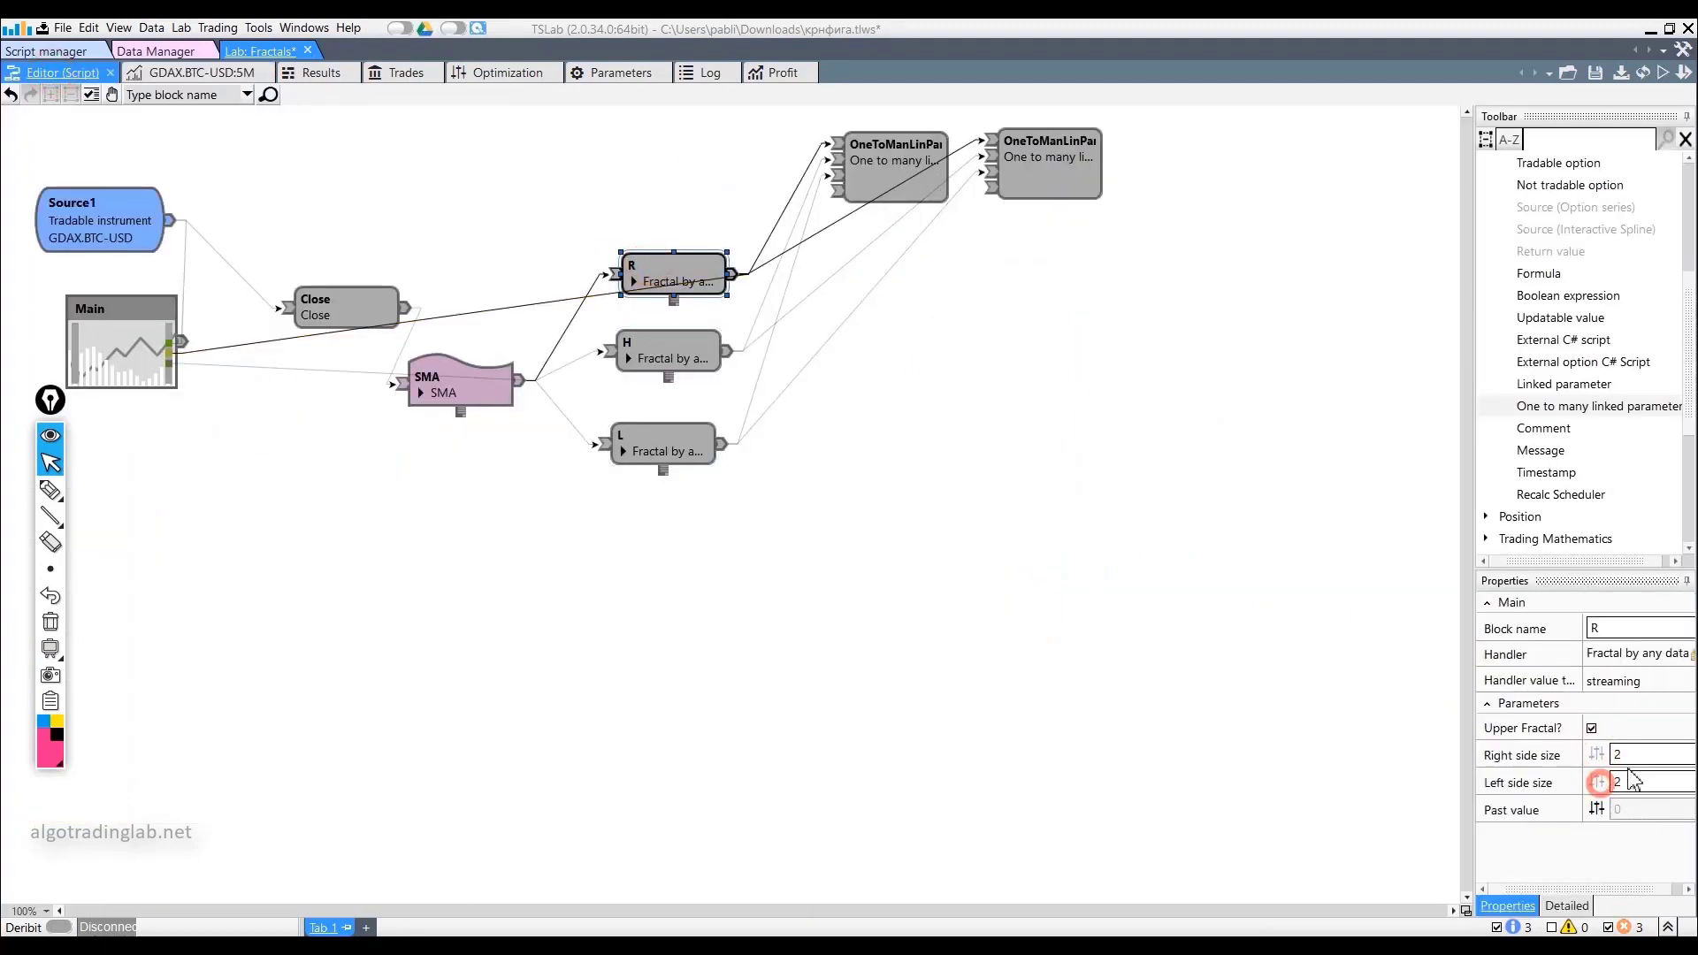
pyautogui.click(1635, 753)
# Set fractal R's Right and Left side sizes to 10, run the script and review the chart
pyautogui.click(1626, 781)
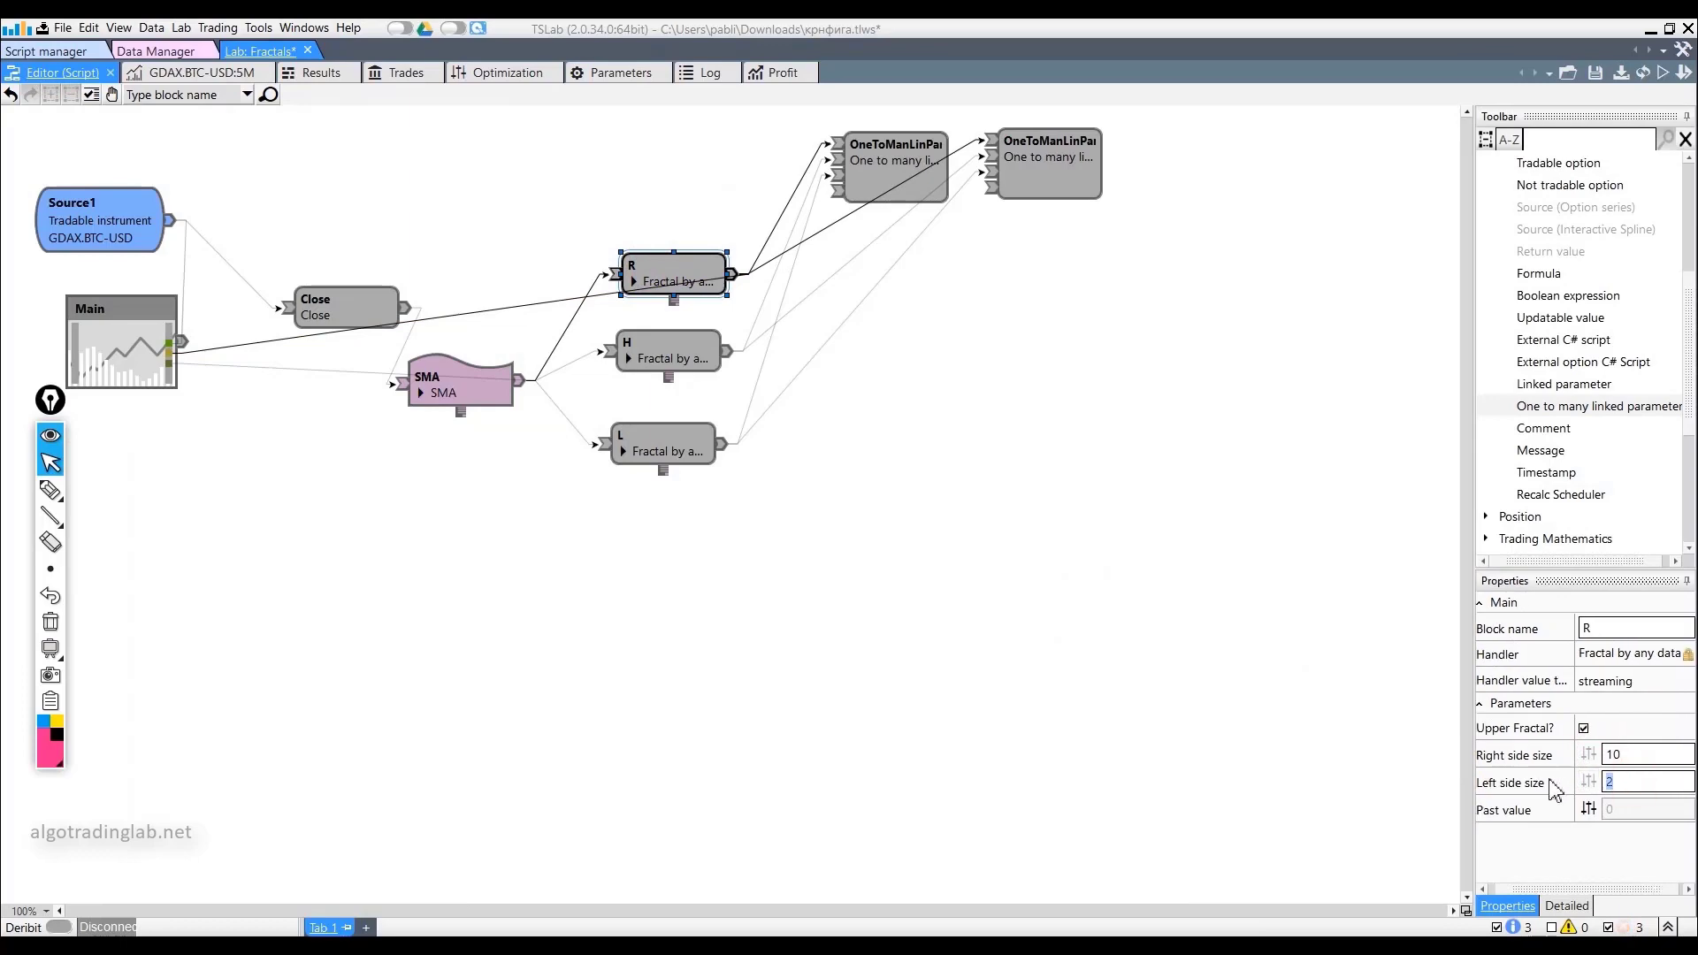
pyautogui.click(1662, 73)
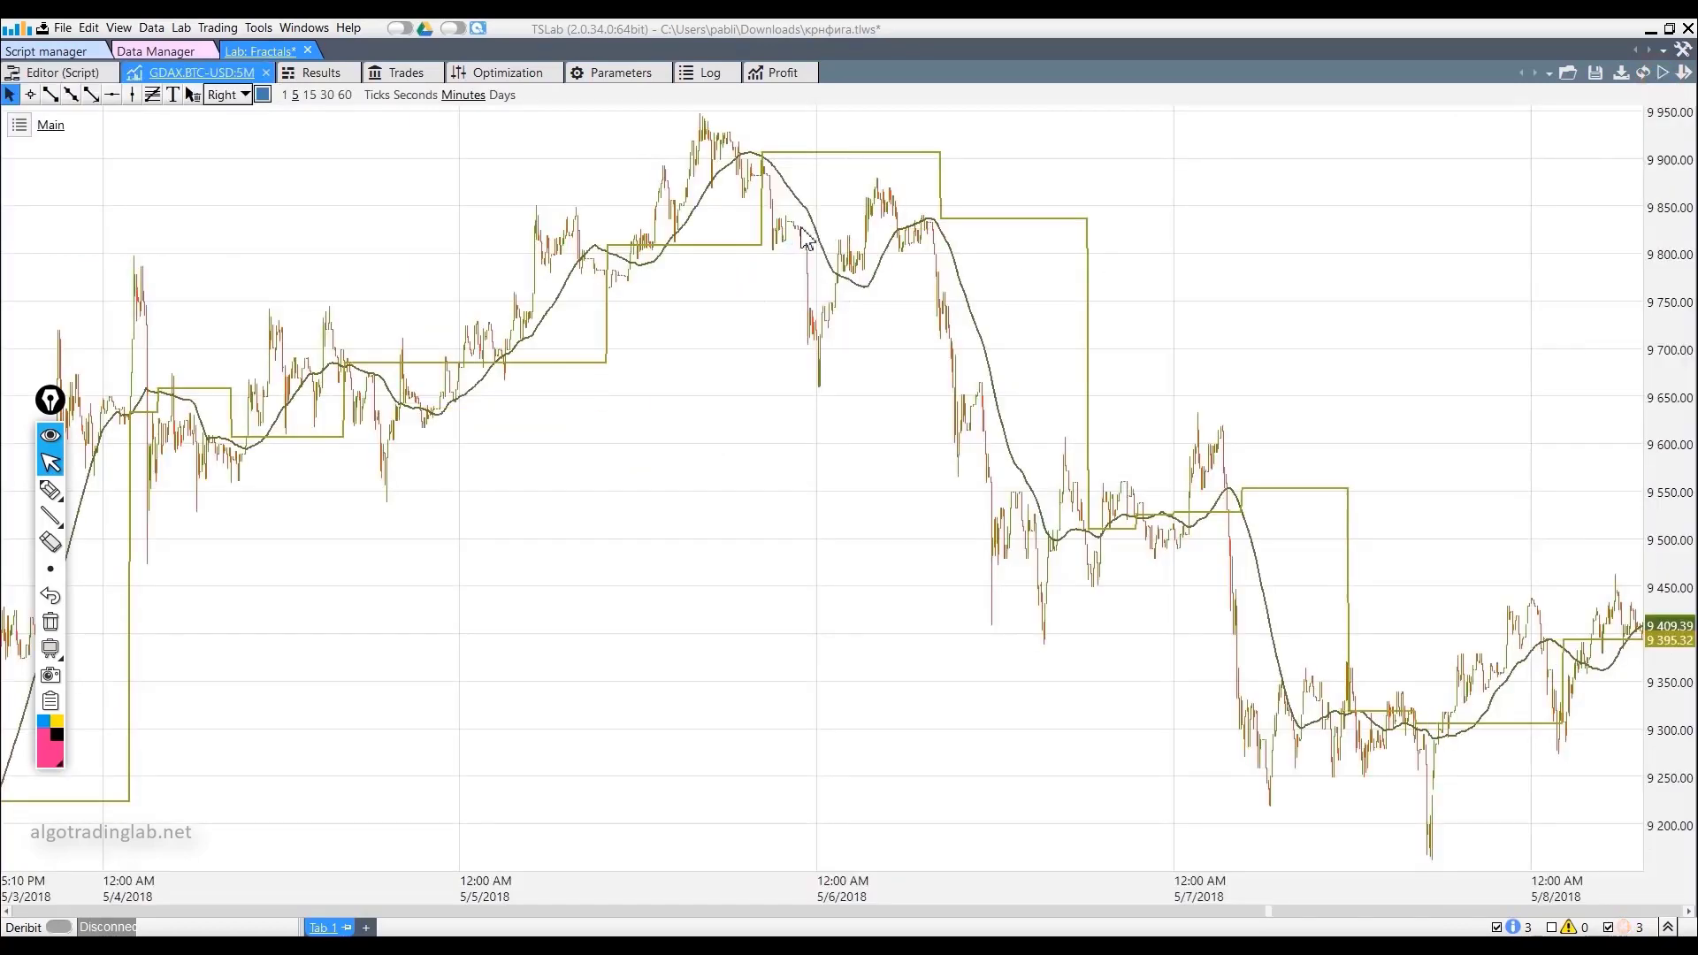
pyautogui.scroll(-3, 789, 381)
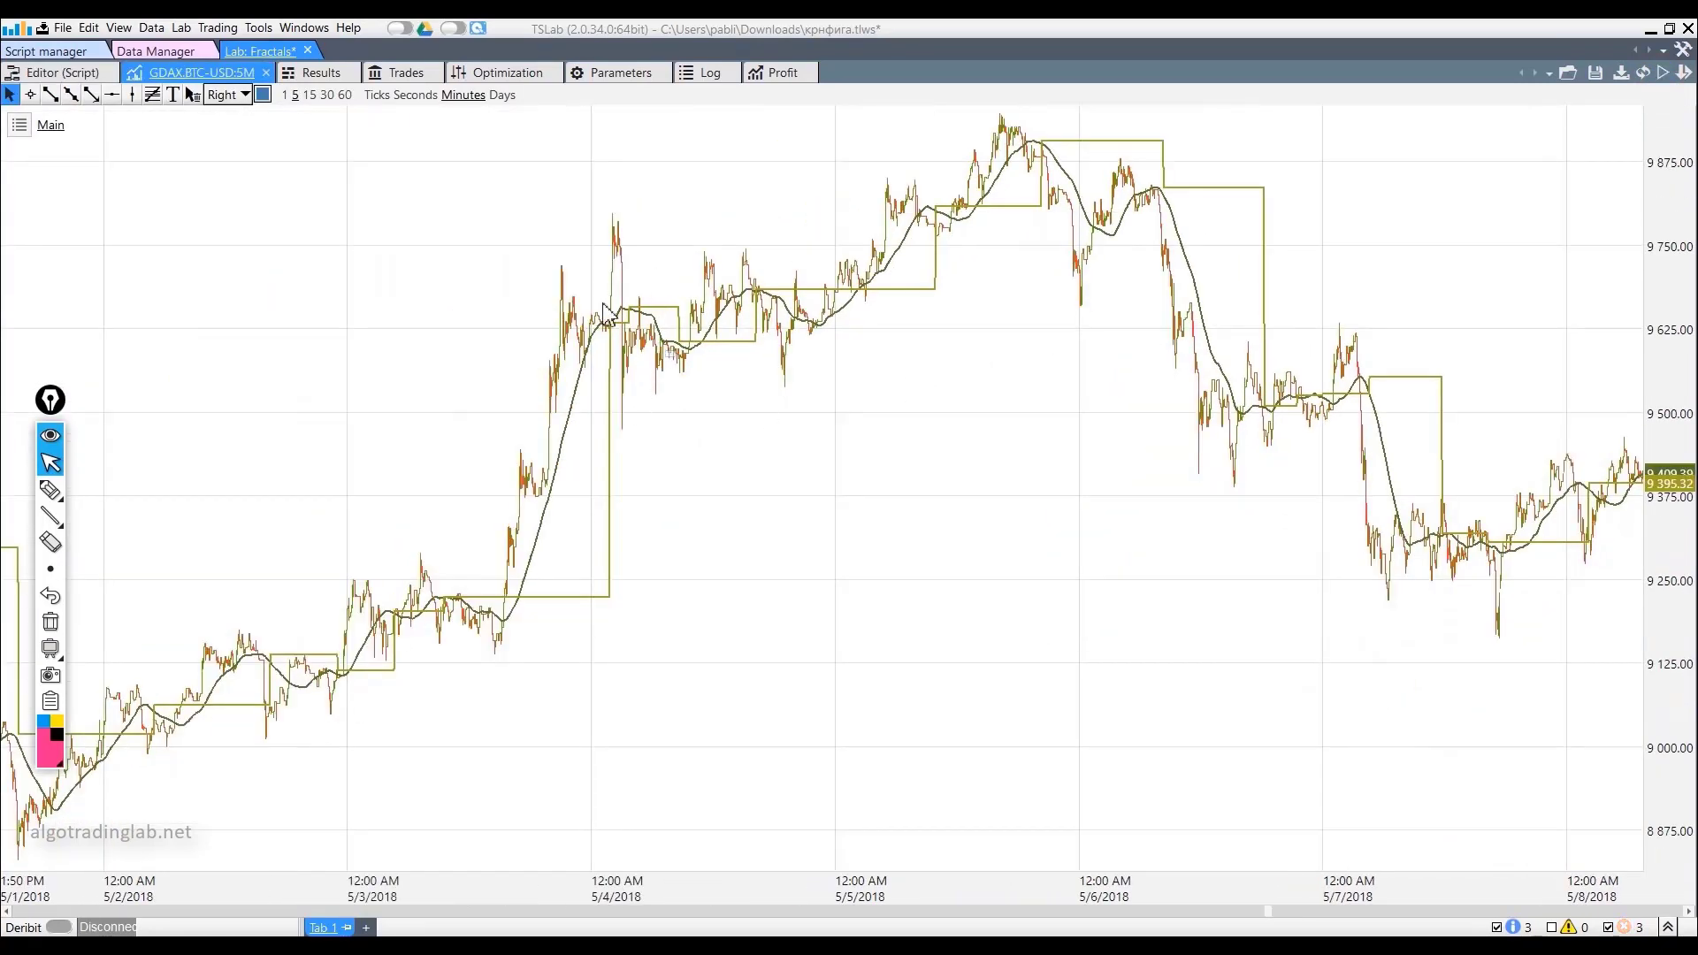
pyautogui.scroll(-3, 716, 382)
# In the block diagram, change R's Right and Left side sizes to 30 and check H
pyautogui.click(55, 73)
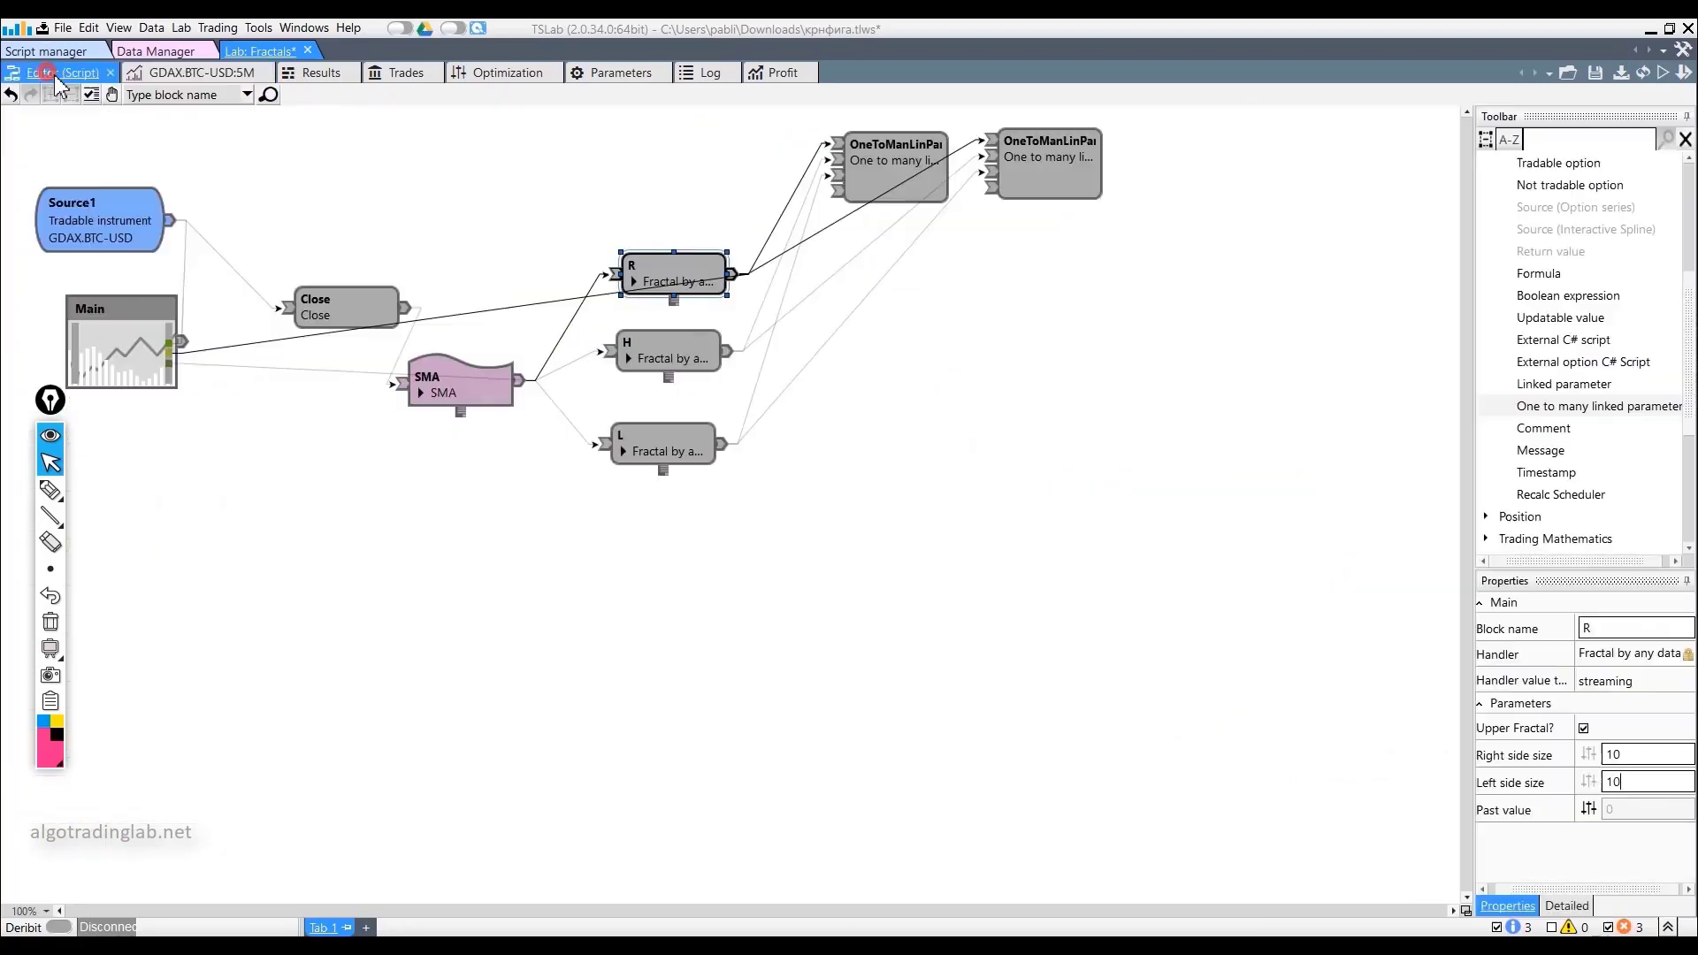
pyautogui.click(1640, 753)
pyautogui.write('30')
pyautogui.press('Tab')
pyautogui.write('30')
pyautogui.click(646, 372)
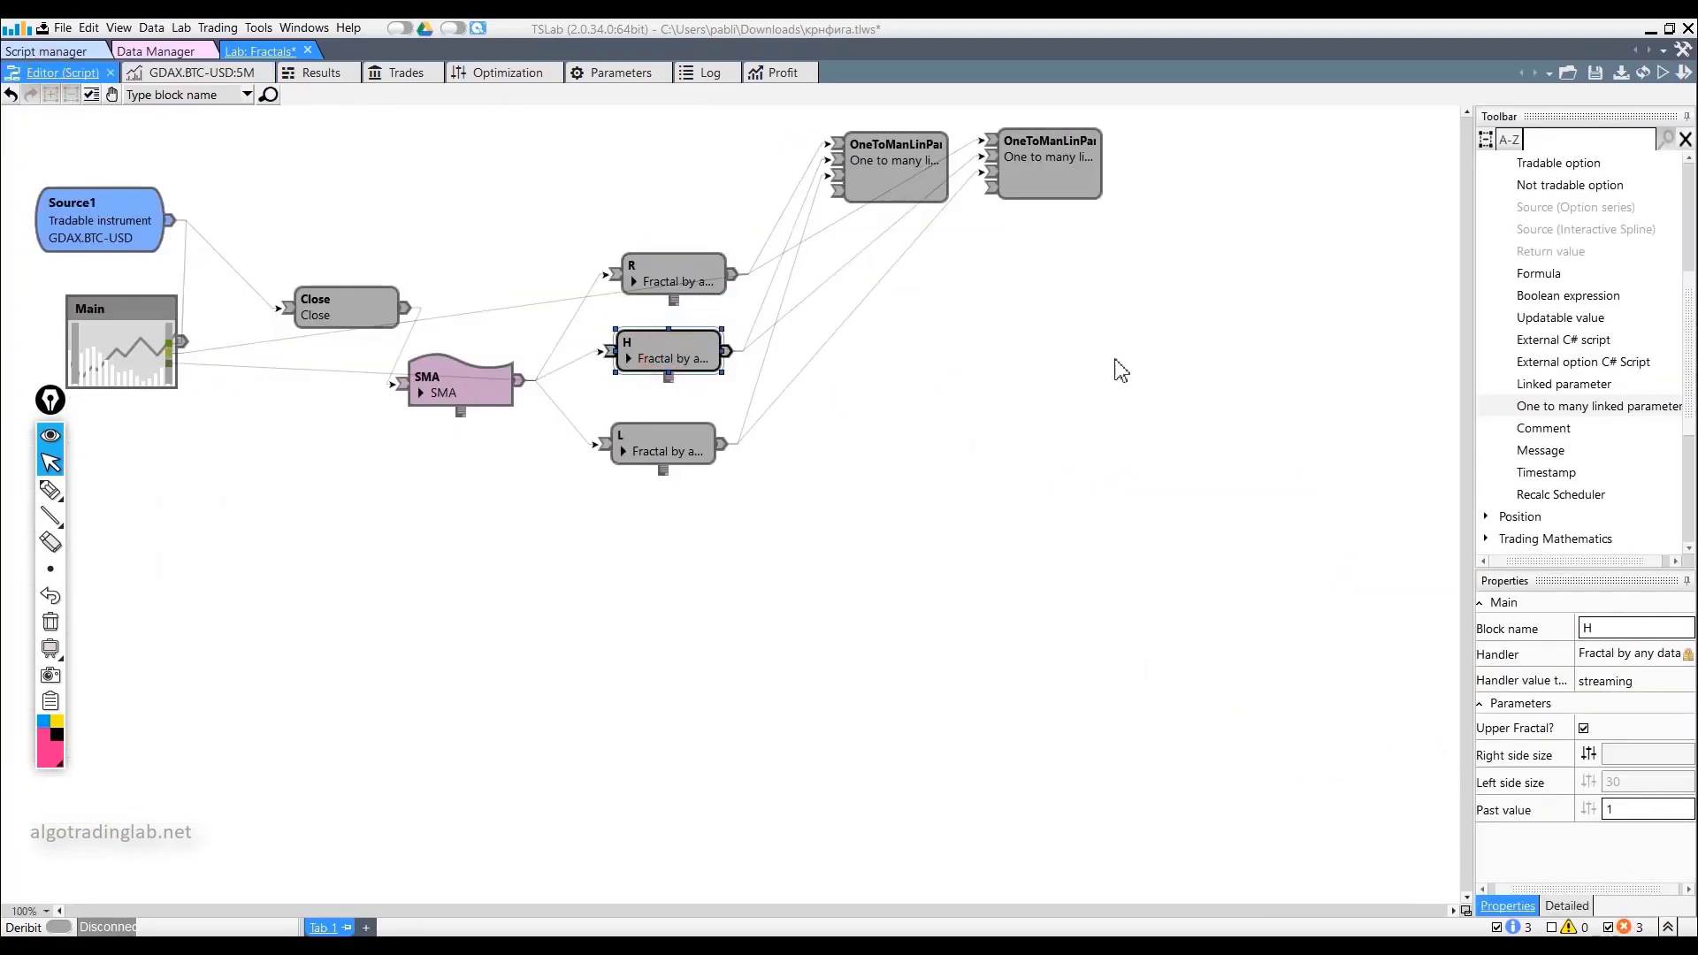
# Rerun the script and review the widened fractal line on the GDAX.BTC-USD chart
pyautogui.click(1662, 72)
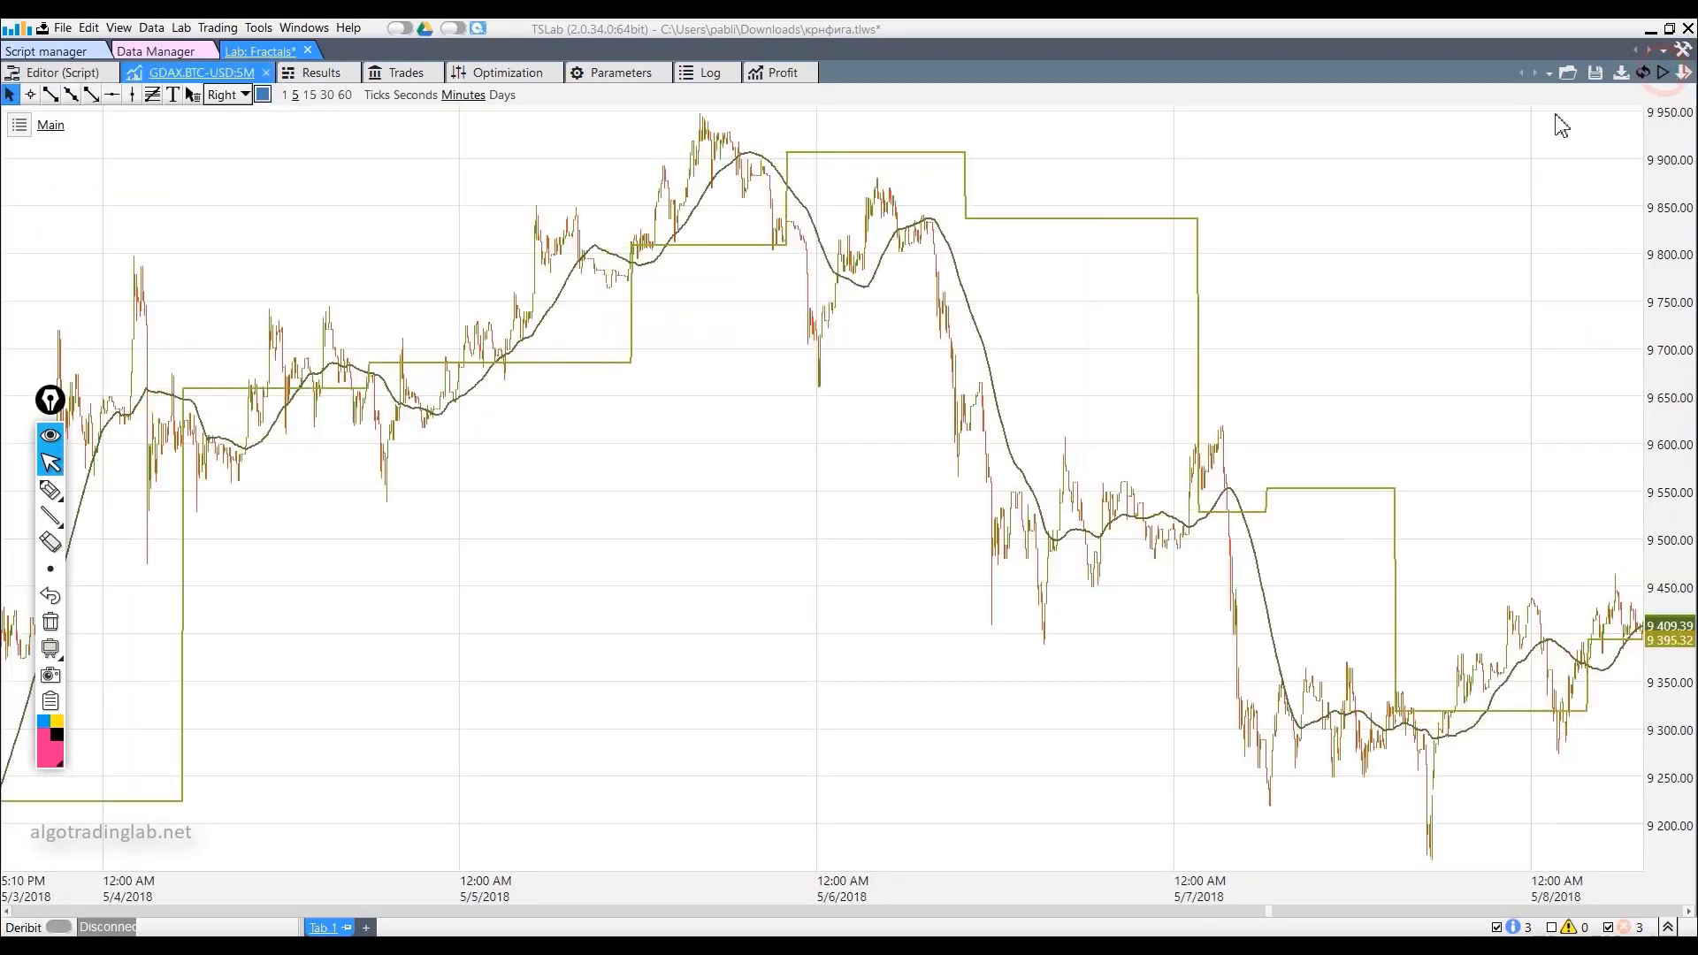
pyautogui.scroll(-2, 1324, 210)
pyautogui.scroll(3, 1321, 202)
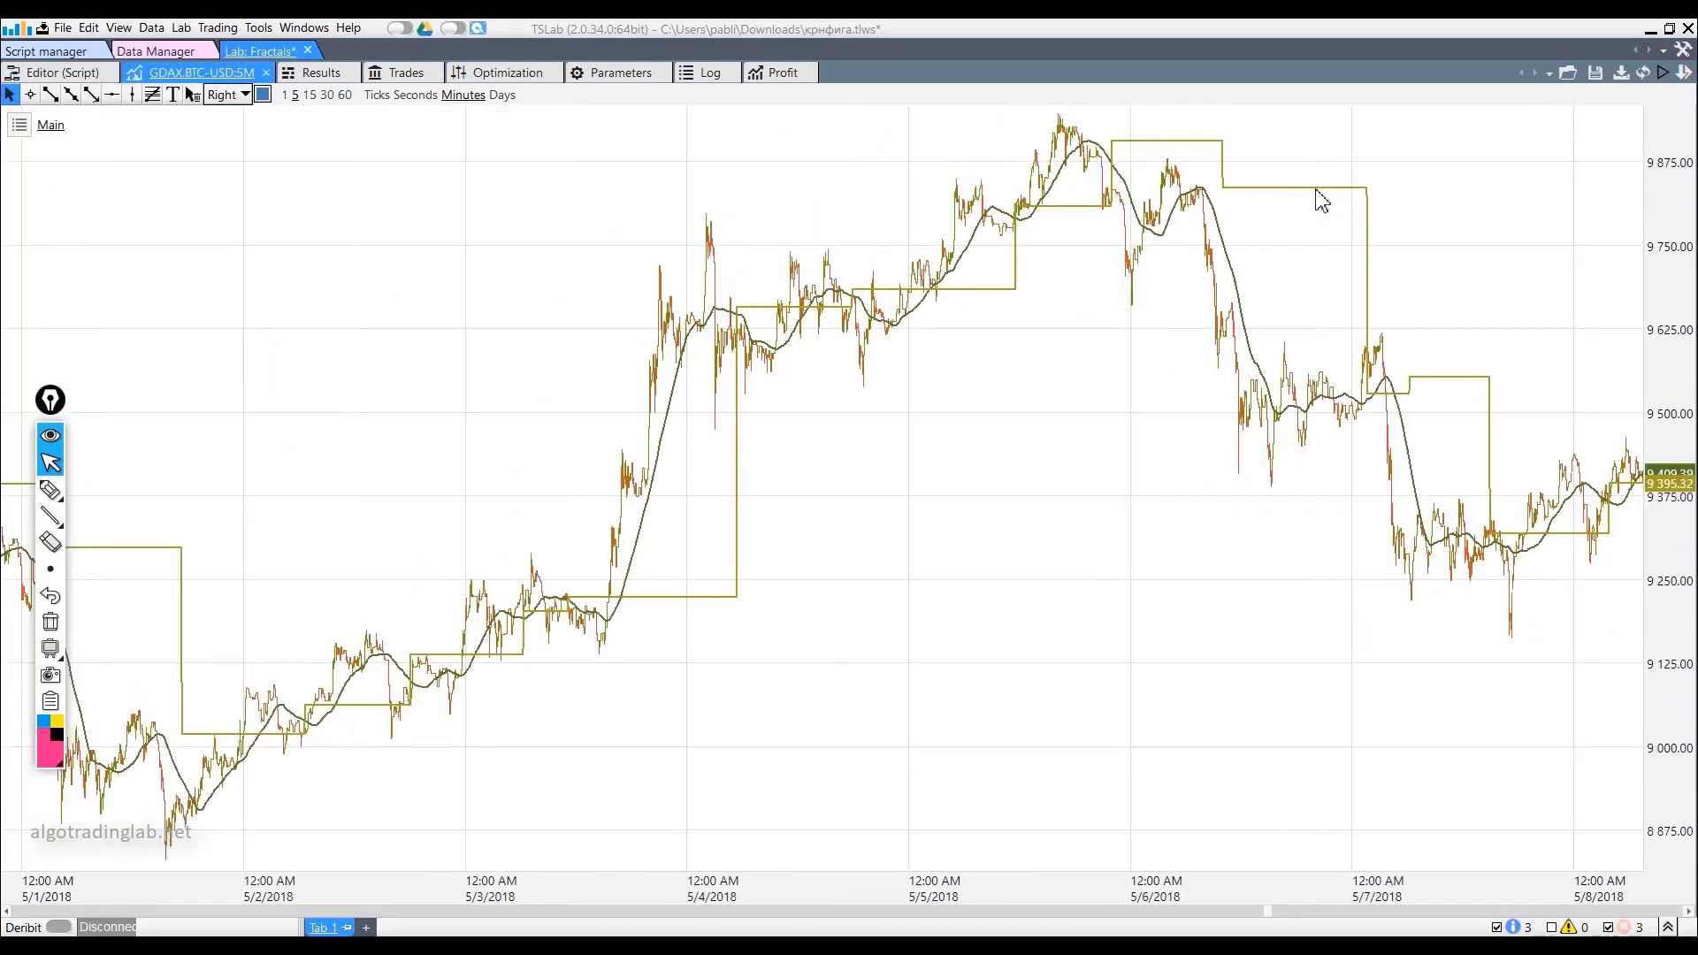
pyautogui.scroll(2, 1321, 201)
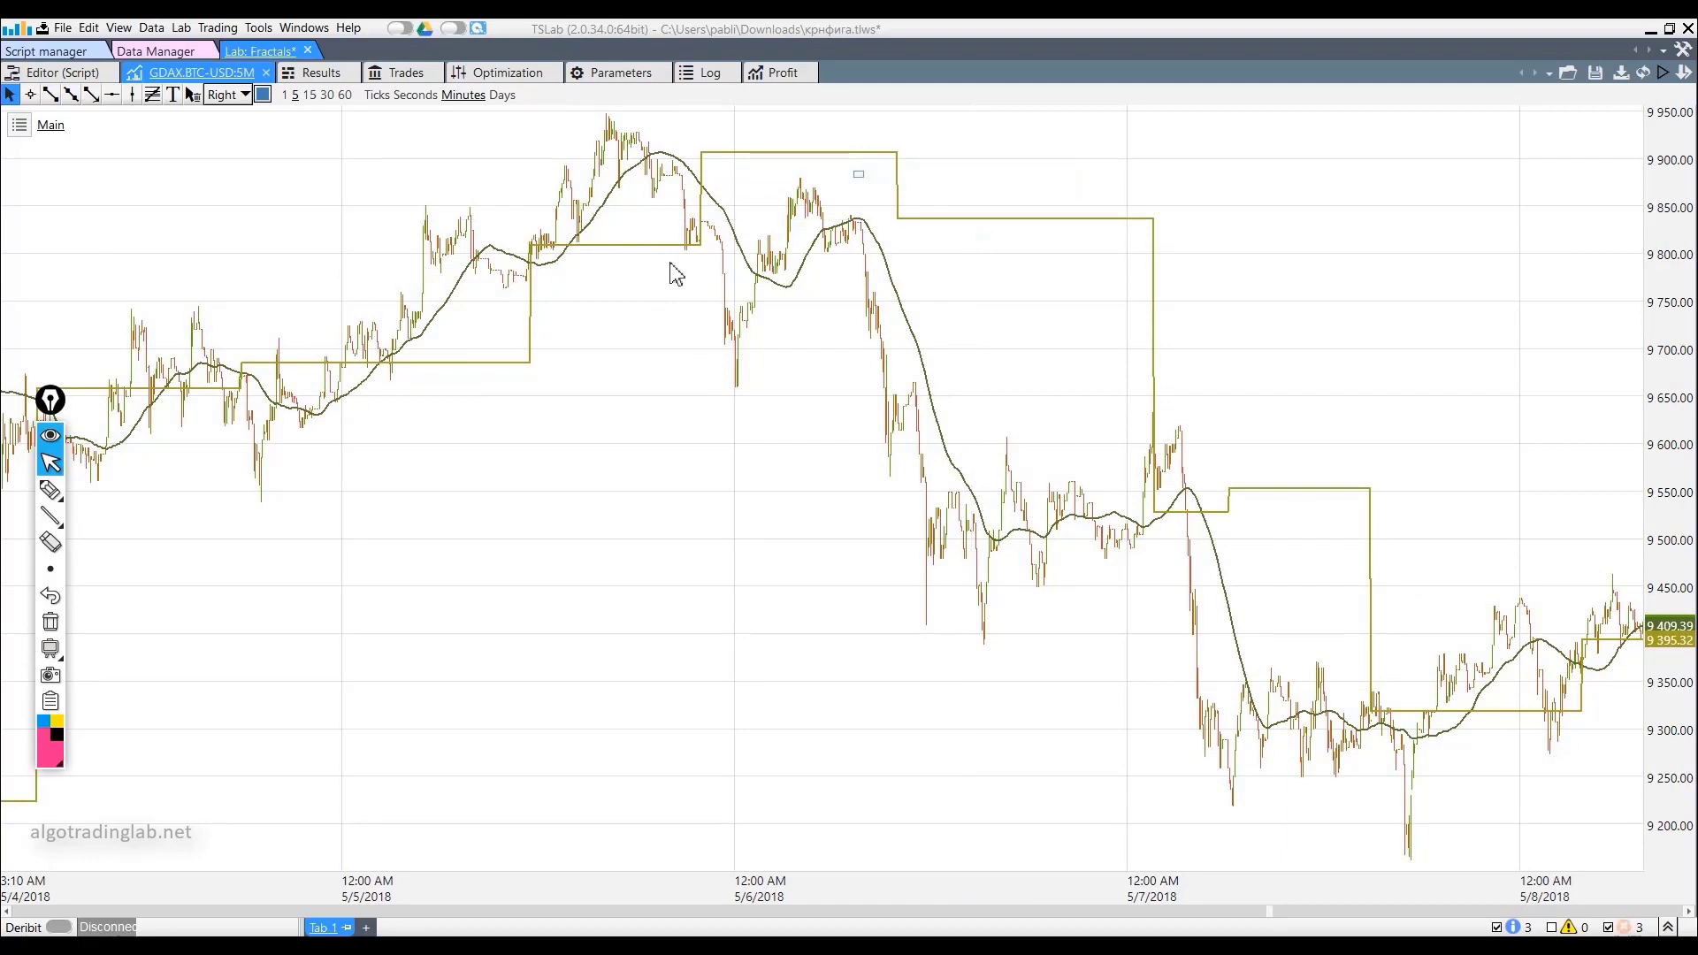
pyautogui.moveTo(635, 257)
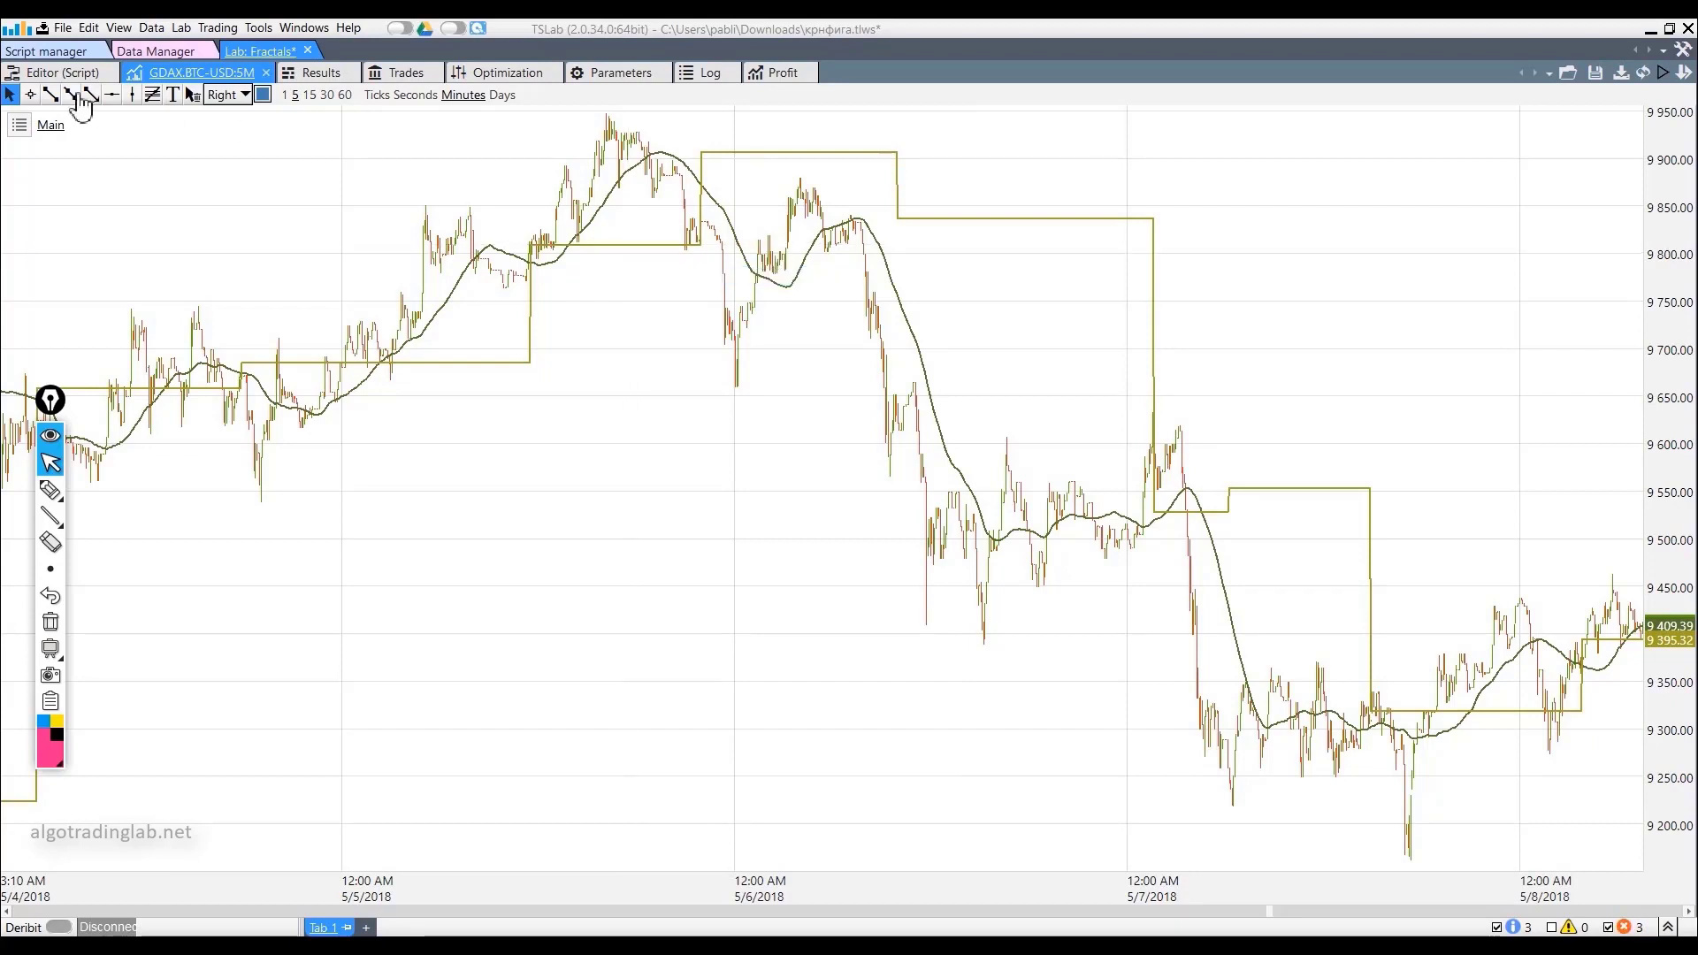
pyautogui.click(62, 73)
# Search the block list for 'boo' and drop a Boolean expression block onto the canvas
pyautogui.click(1589, 137)
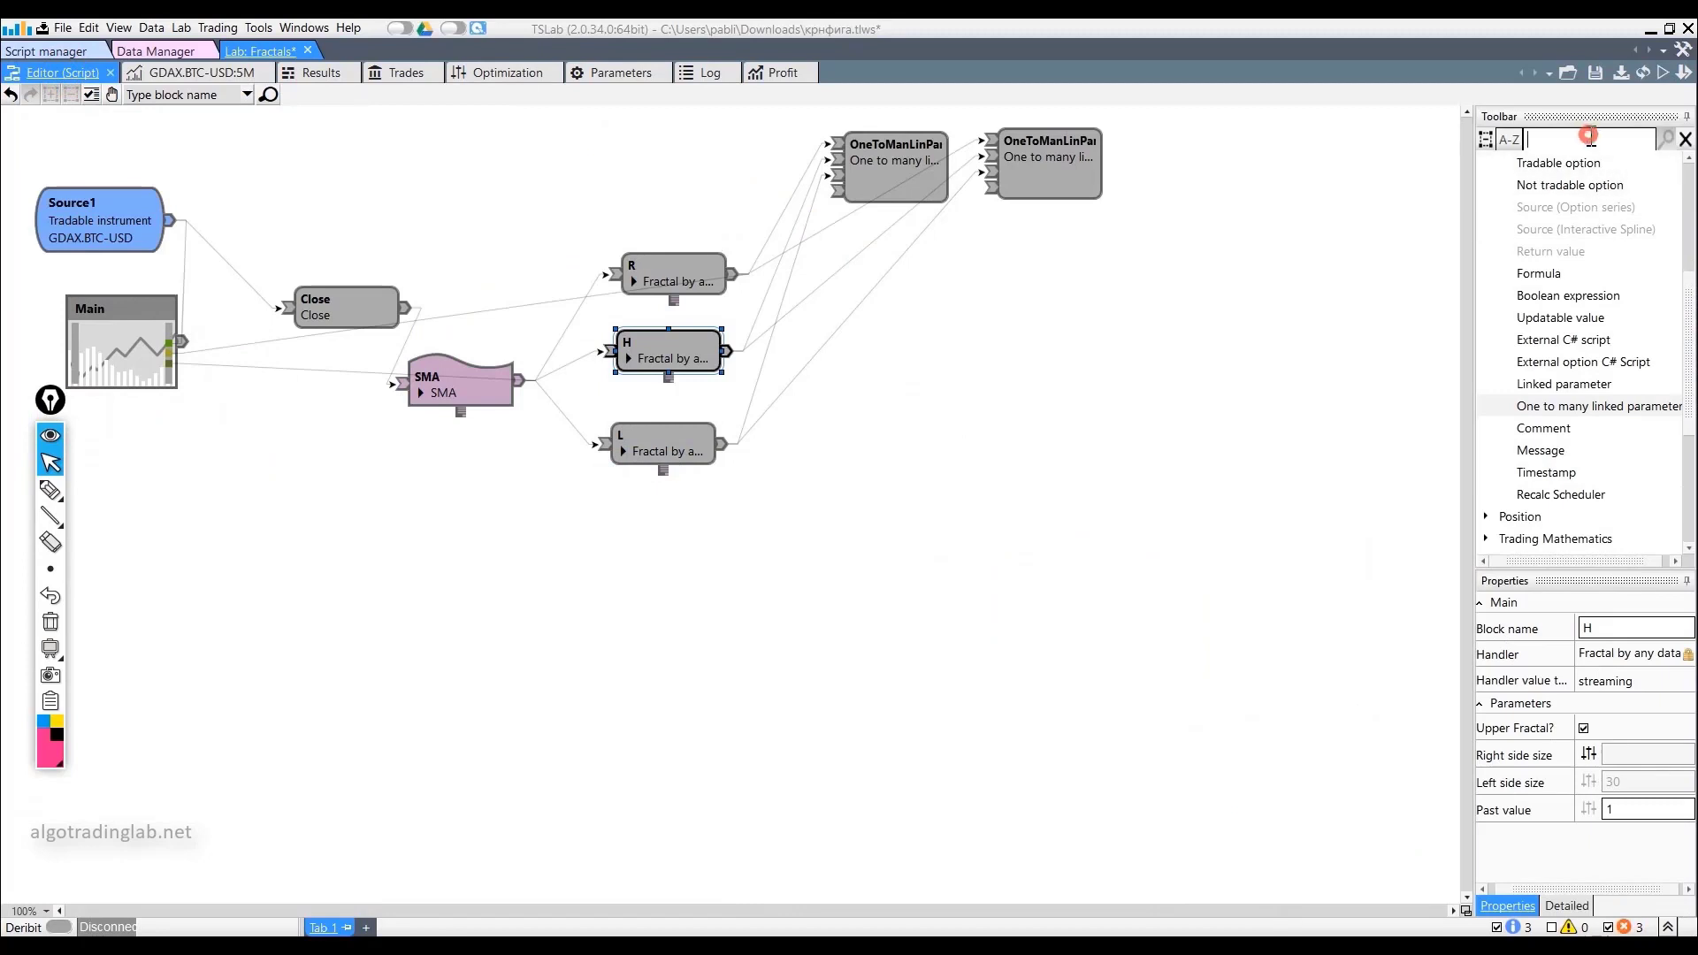
pyautogui.write('boo')
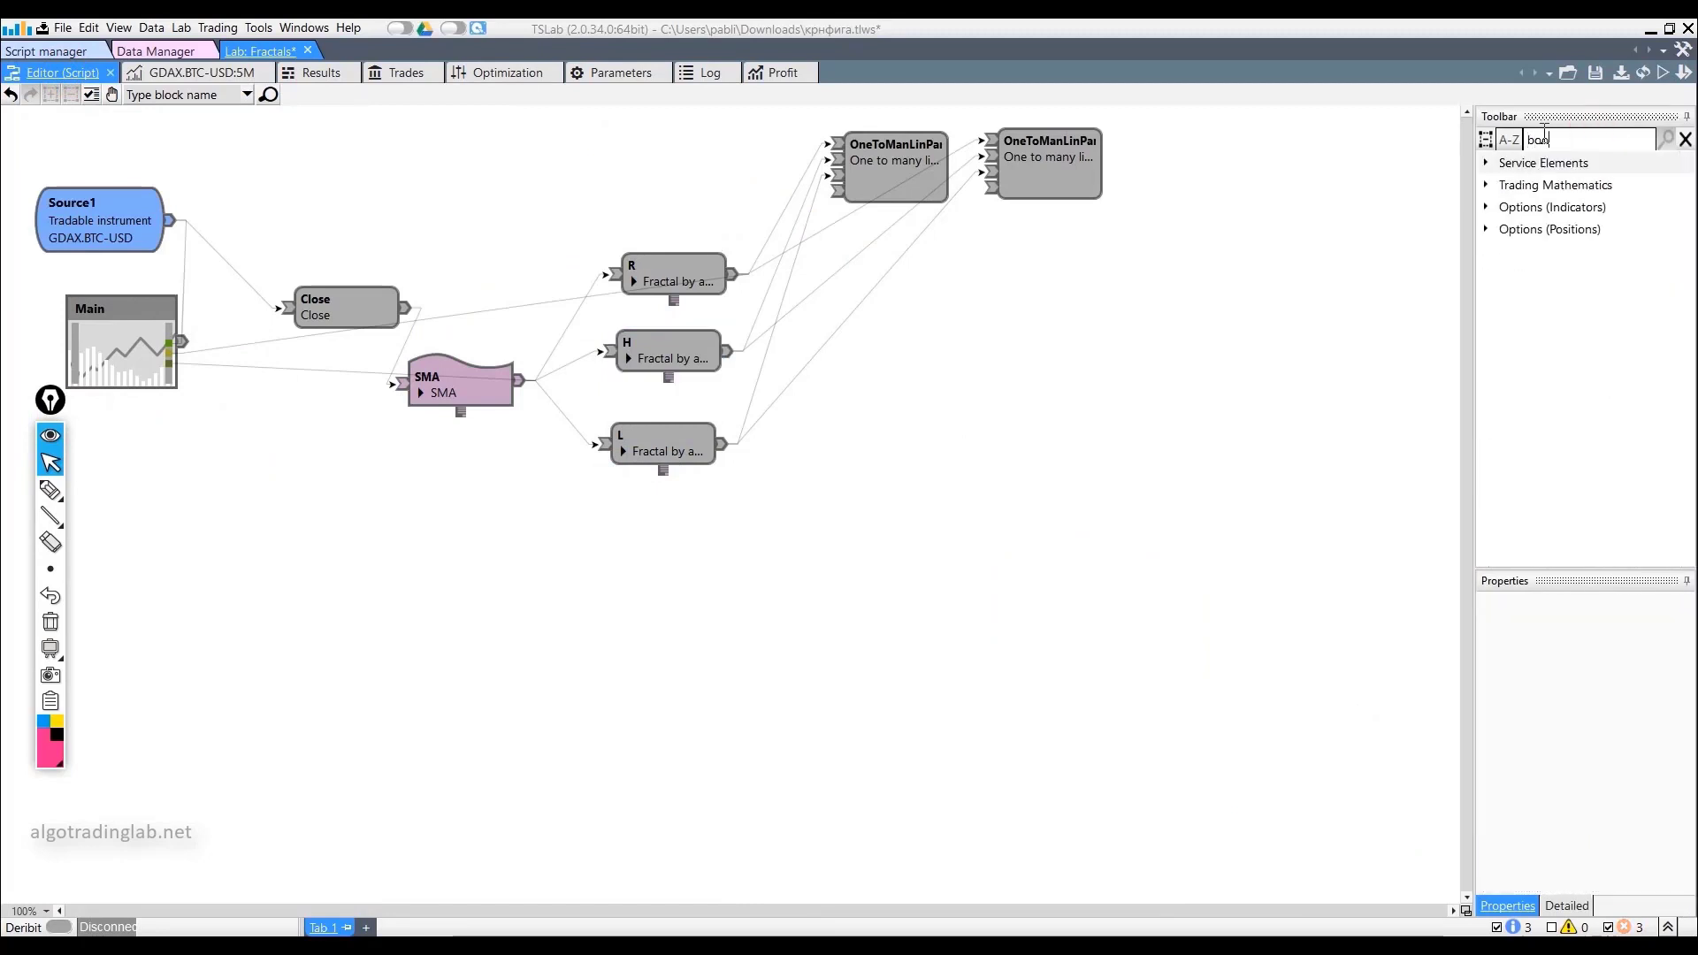
pyautogui.click(1487, 162)
pyautogui.moveTo(1567, 207); pyautogui.dragTo(681, 560)
# Enter the expression H>L && H>R in the Boolean block's Expression Editor
pyautogui.doubleClick(694, 559)
pyautogui.click(698, 242)
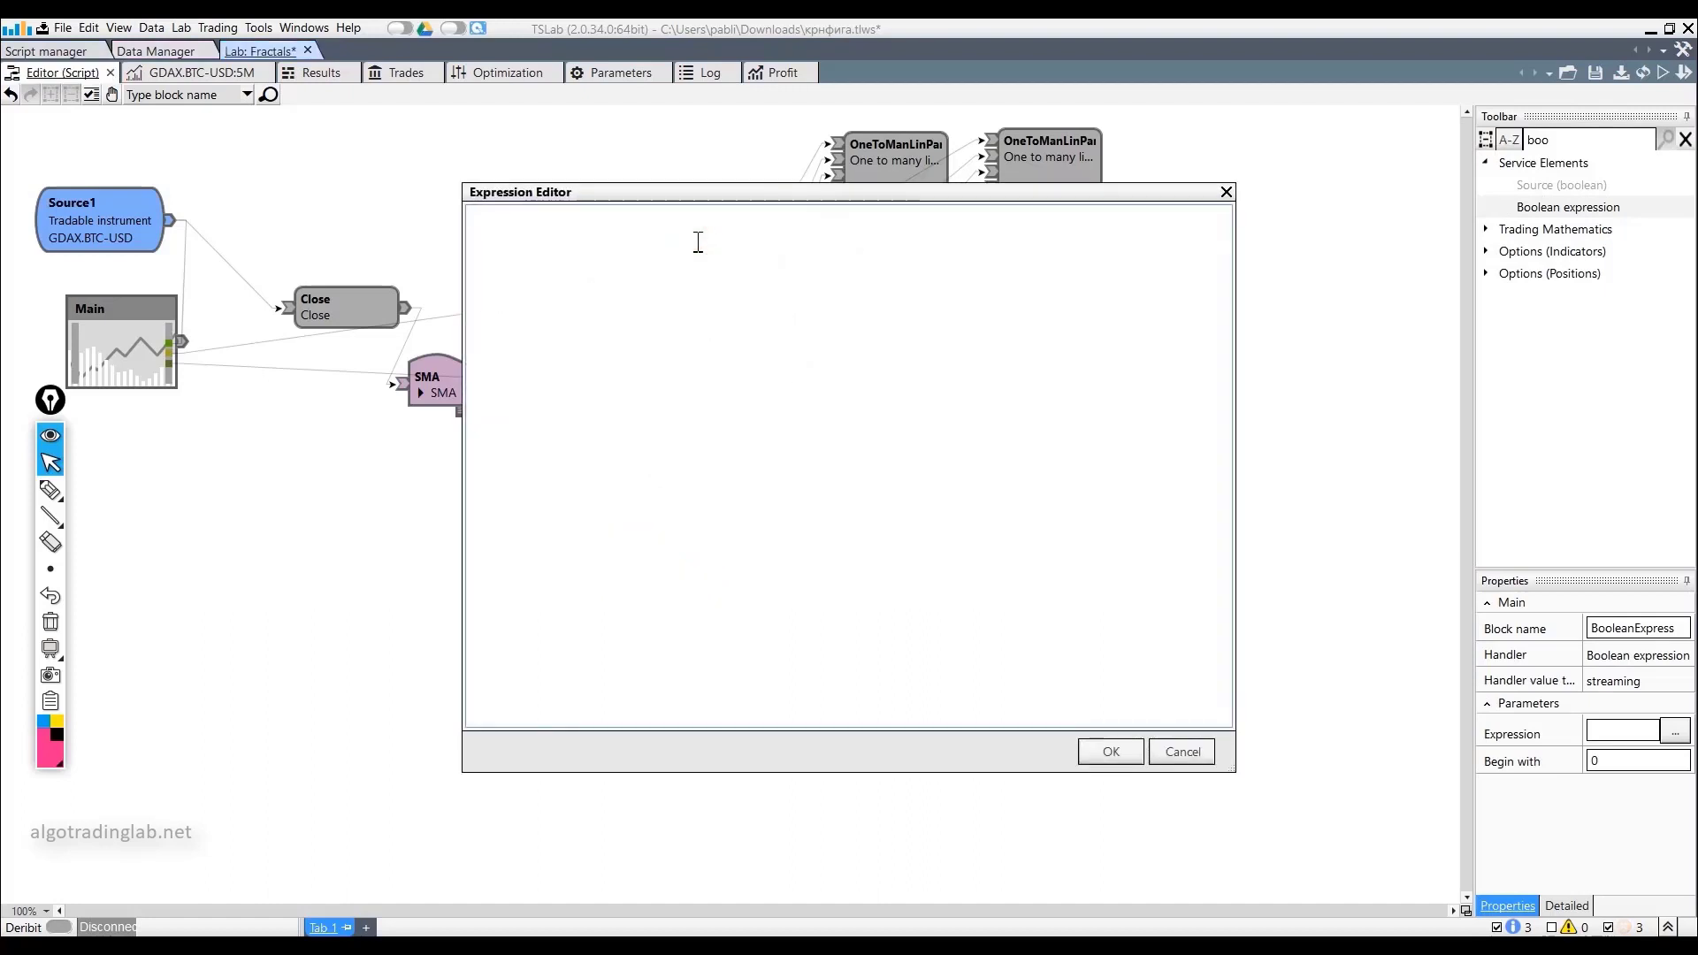
pyautogui.write('H>L')
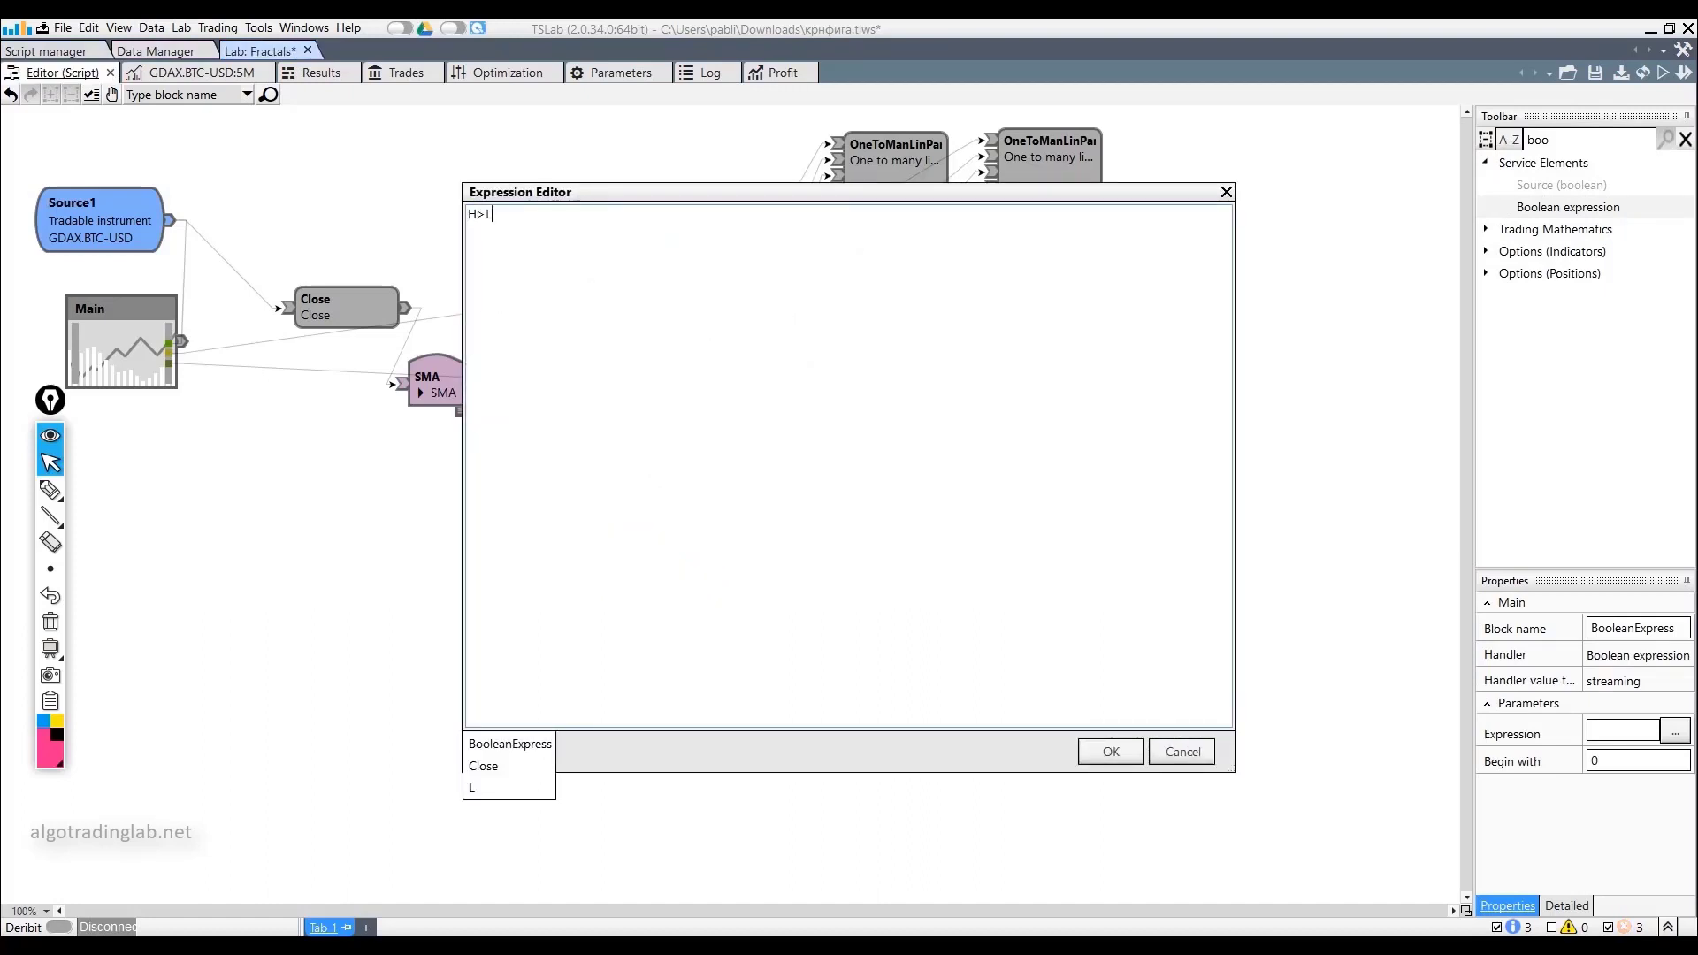
pyautogui.write(' && H')
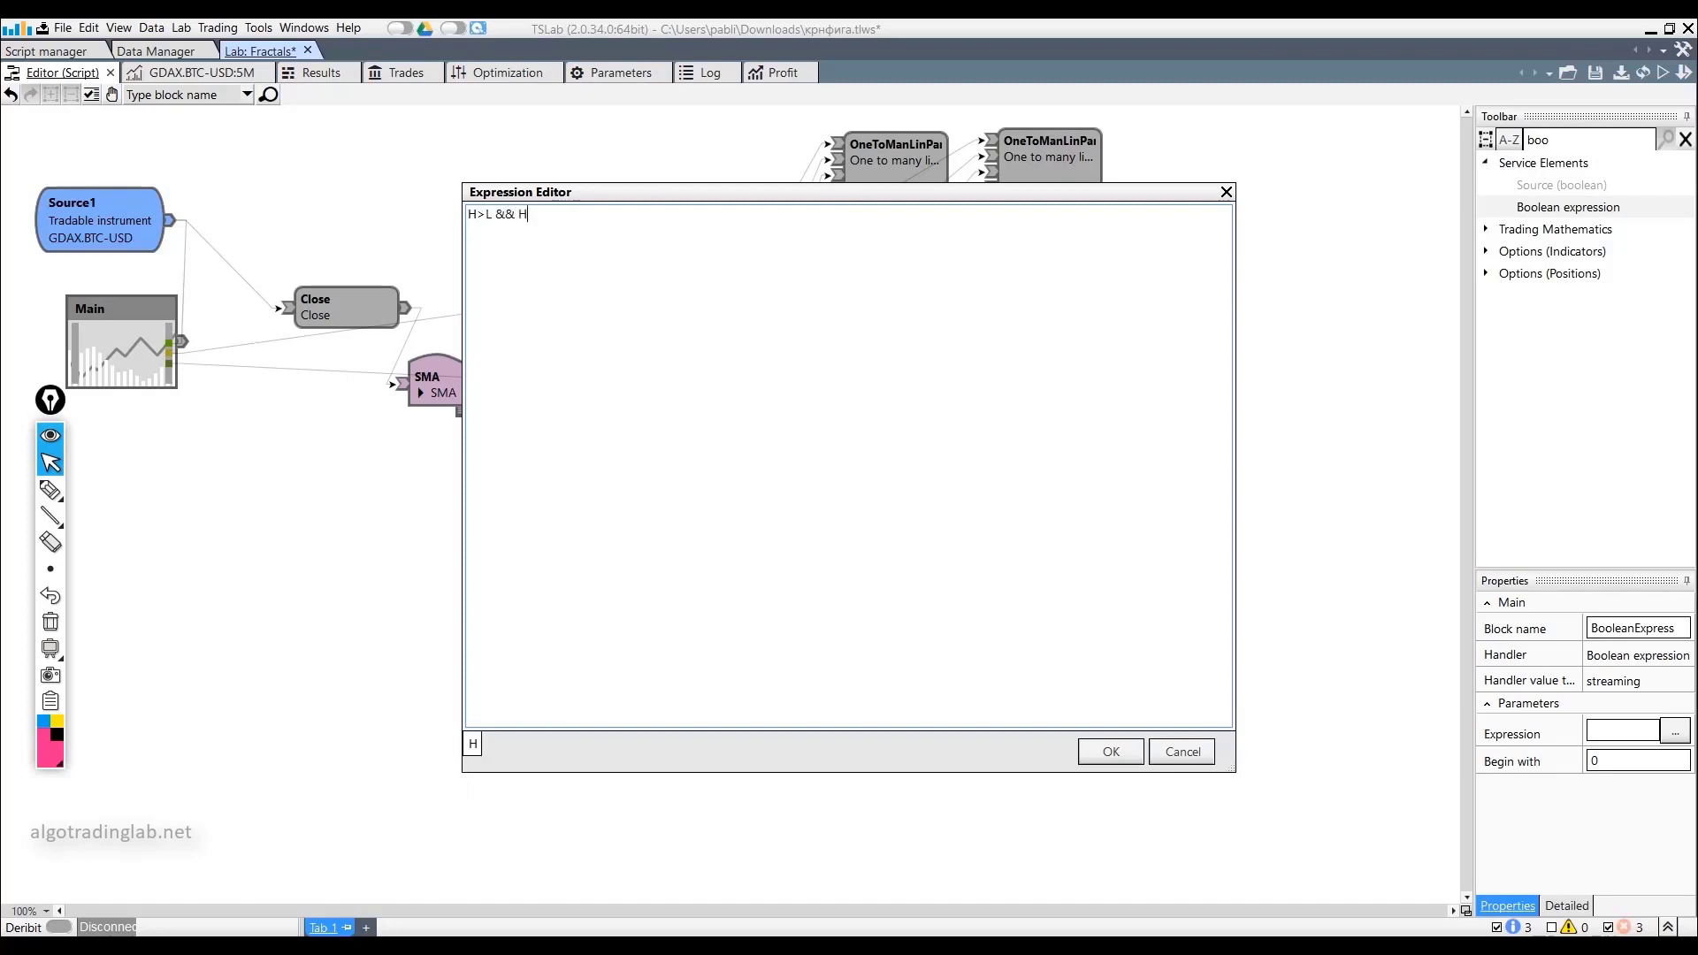
pyautogui.write('>R')
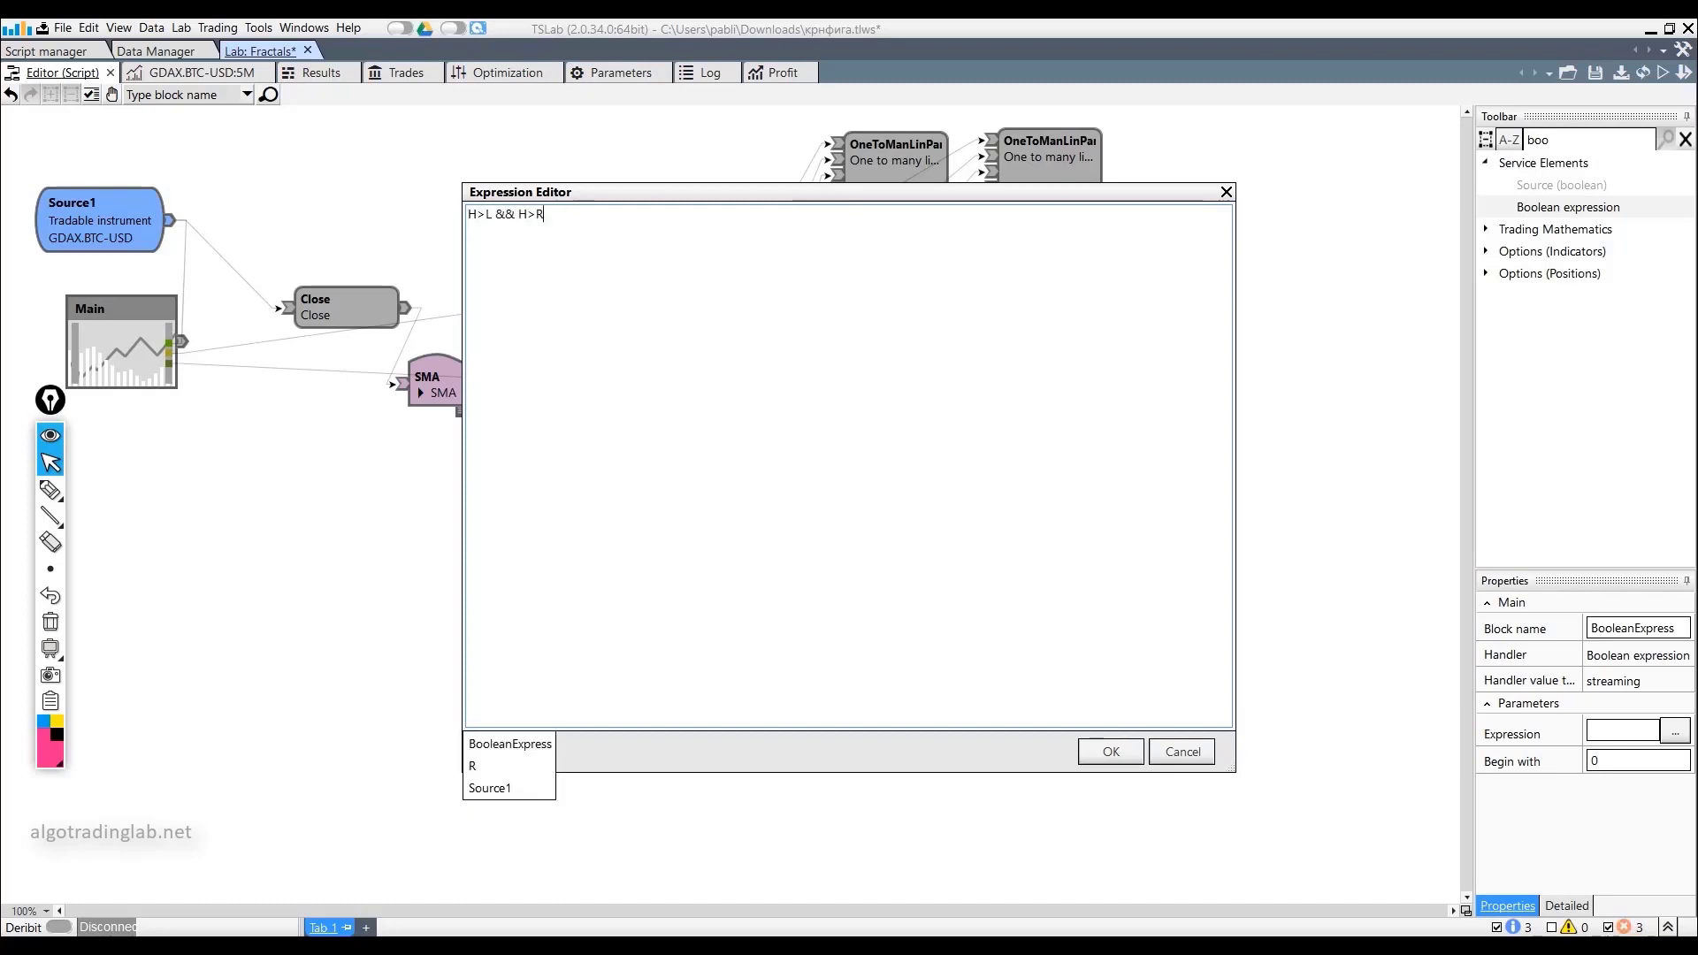
pyautogui.click(1101, 751)
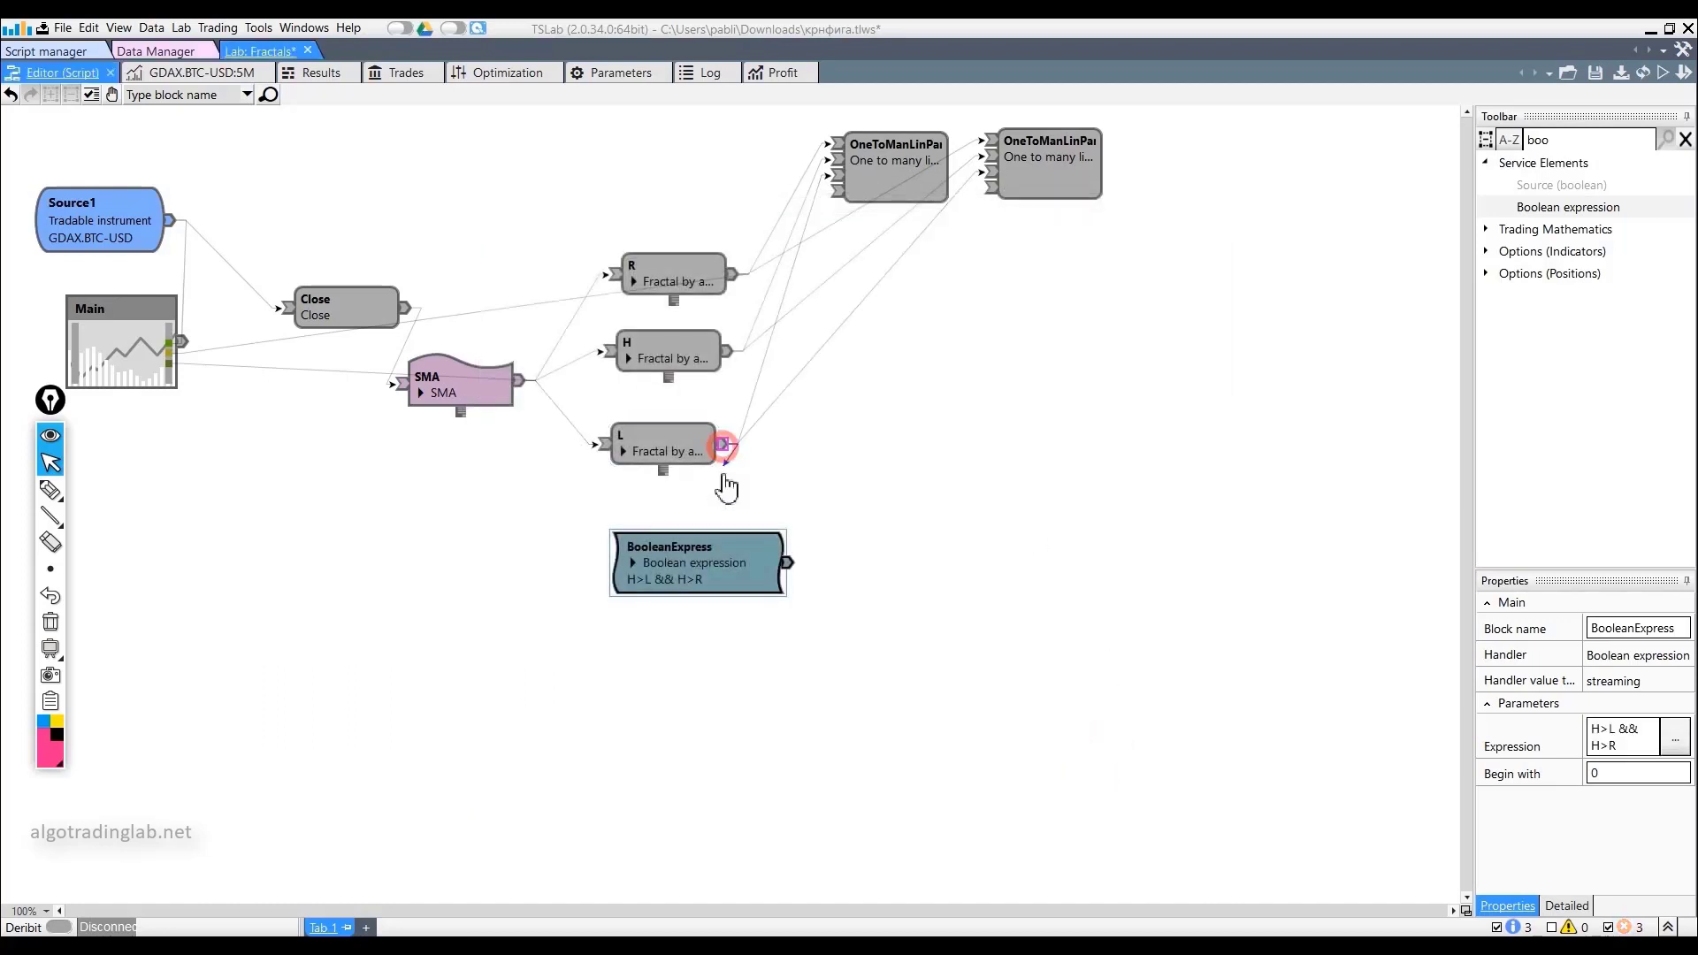
# Connect the L, H and R fractal outputs to the BooleanExpress block
pyautogui.moveTo(722, 444); pyautogui.dragTo(746, 568)
pyautogui.moveTo(725, 352); pyautogui.dragTo(731, 516)
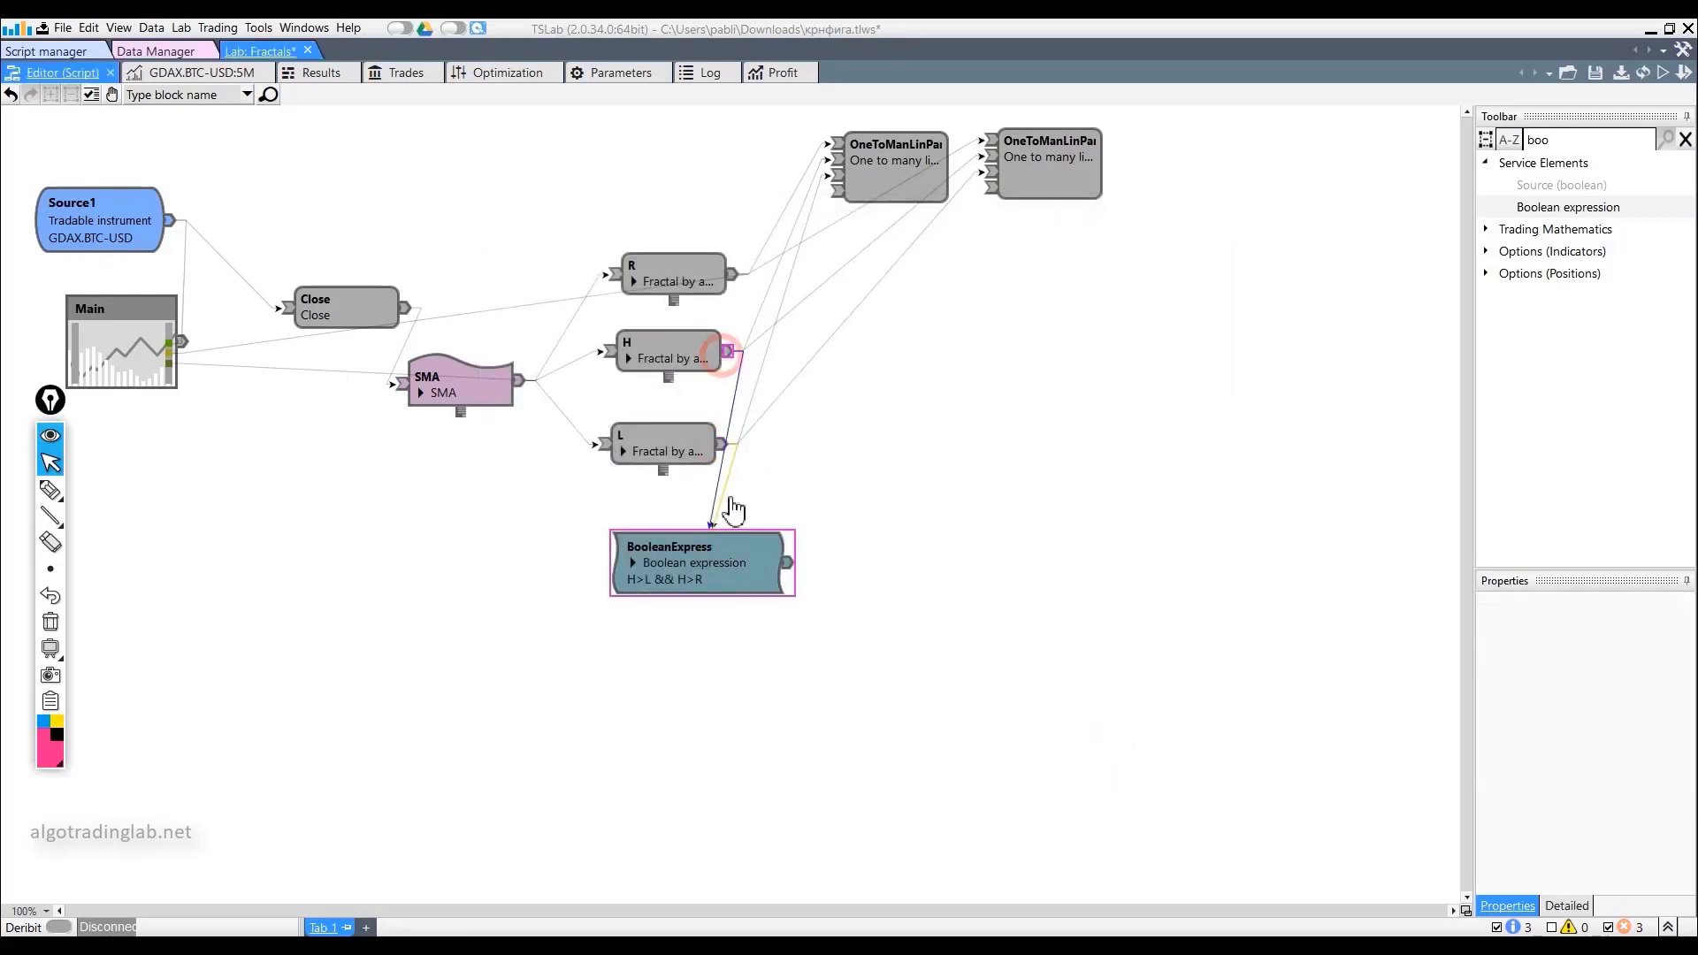
pyautogui.moveTo(740, 273); pyautogui.dragTo(80, 372)
# Plot the Boolean result as a pale lavender histogram and run the script
pyautogui.click(1618, 628)
pyautogui.click(1591, 662)
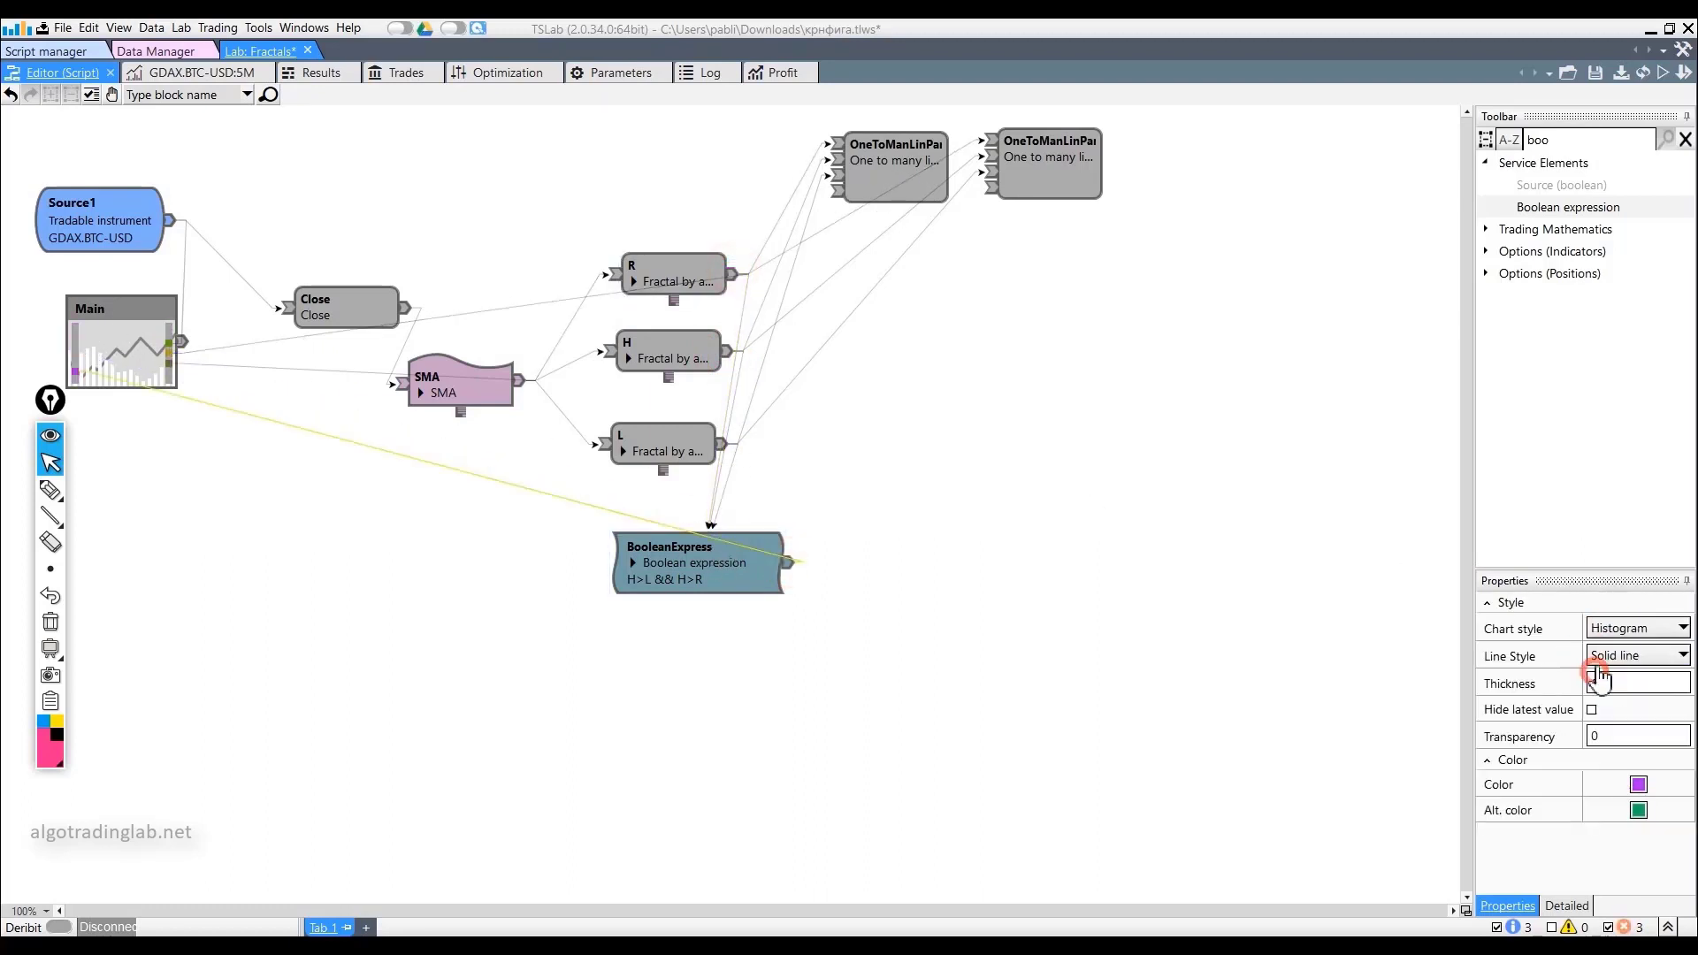
pyautogui.click(1639, 784)
pyautogui.click(690, 456)
pyautogui.moveTo(690, 457)
pyautogui.mouseDown()
pyautogui.moveTo(667, 445)
pyautogui.moveTo(681, 433)
pyautogui.mouseUp()
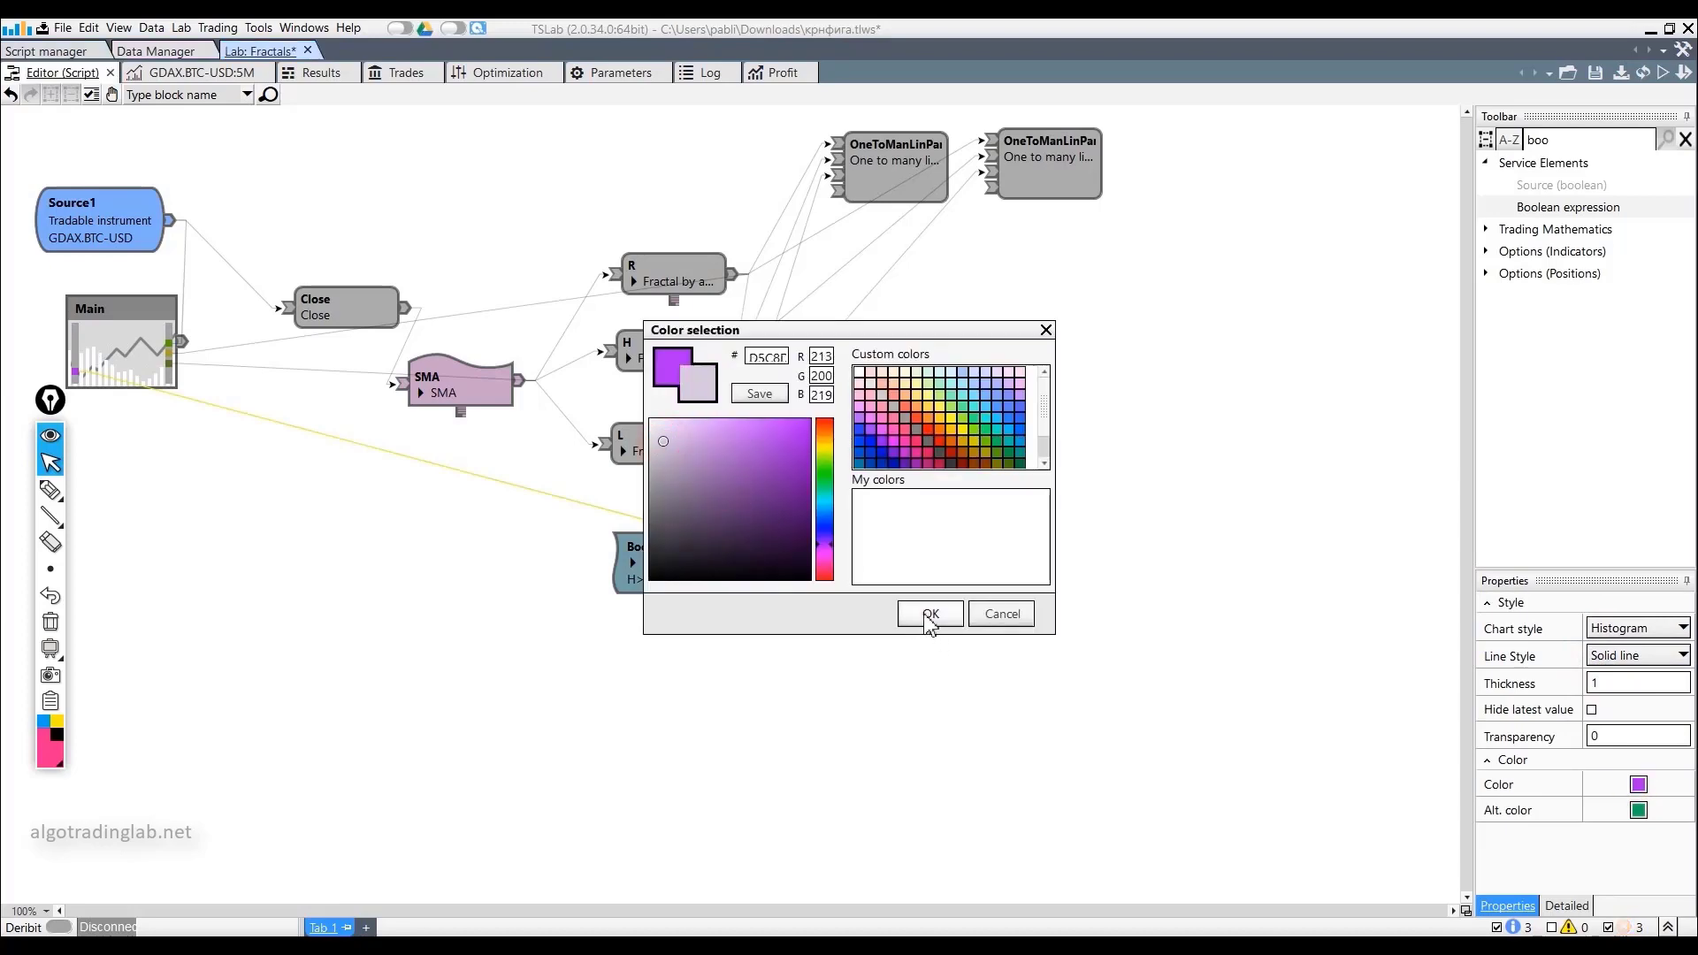
pyautogui.click(930, 614)
pyautogui.click(1663, 80)
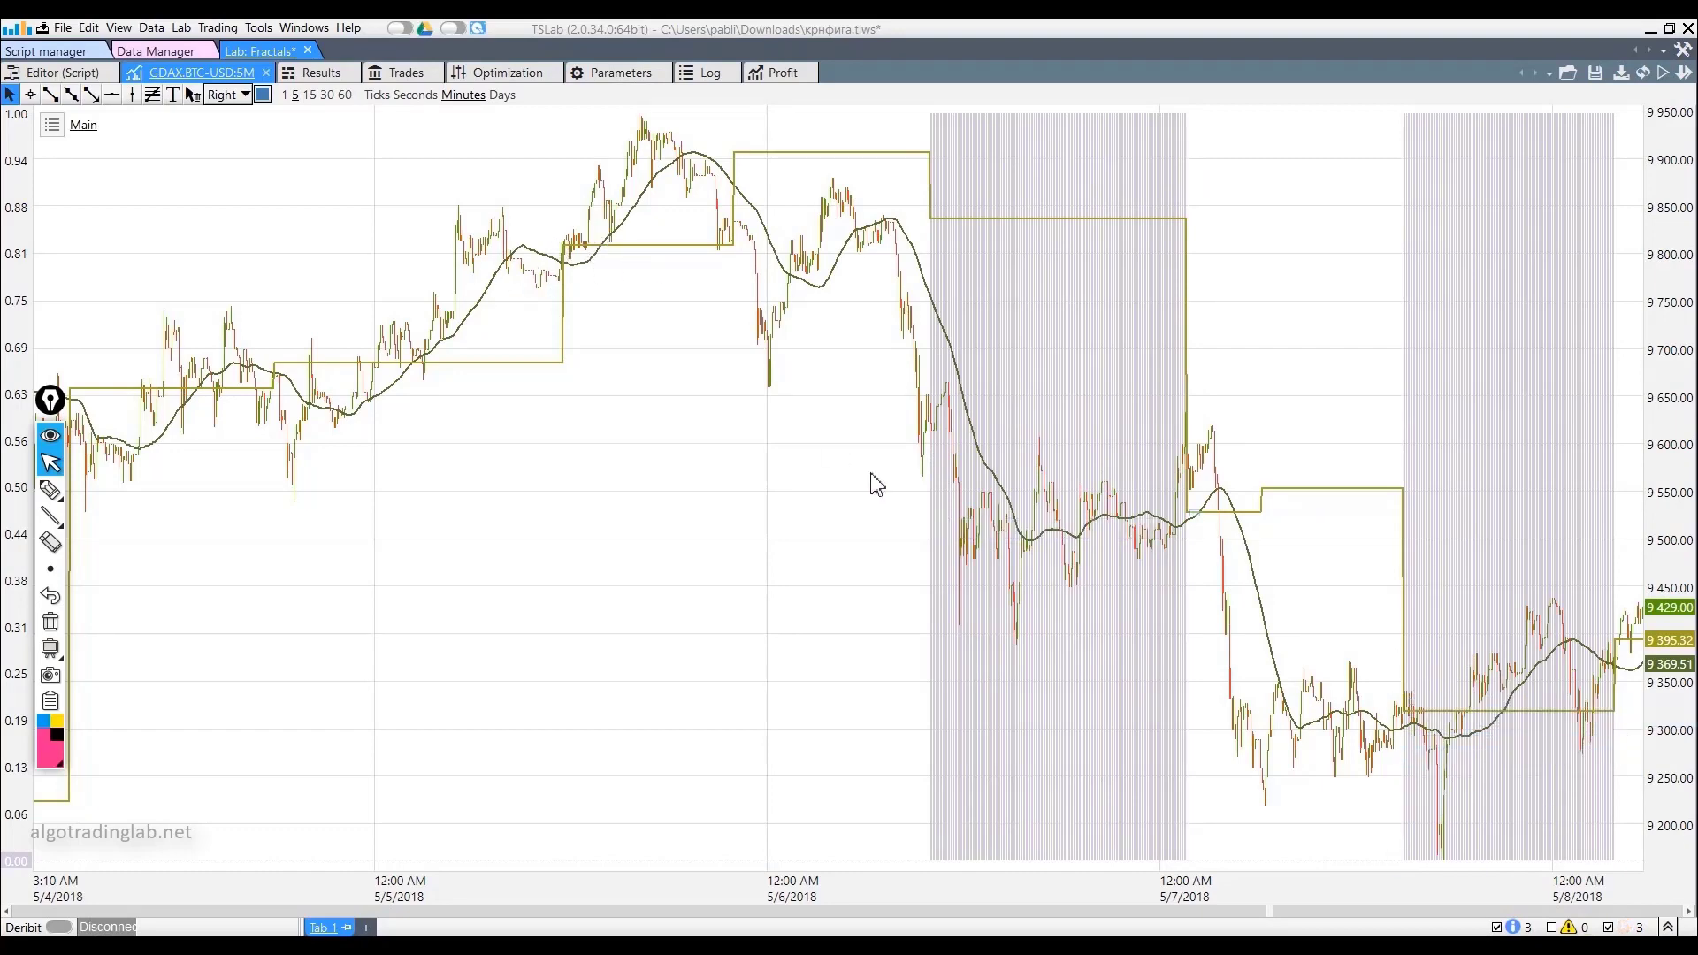
# Sketch pink marker annotations around fractal points and shoulder zones on the chart
pyautogui.click(50, 489)
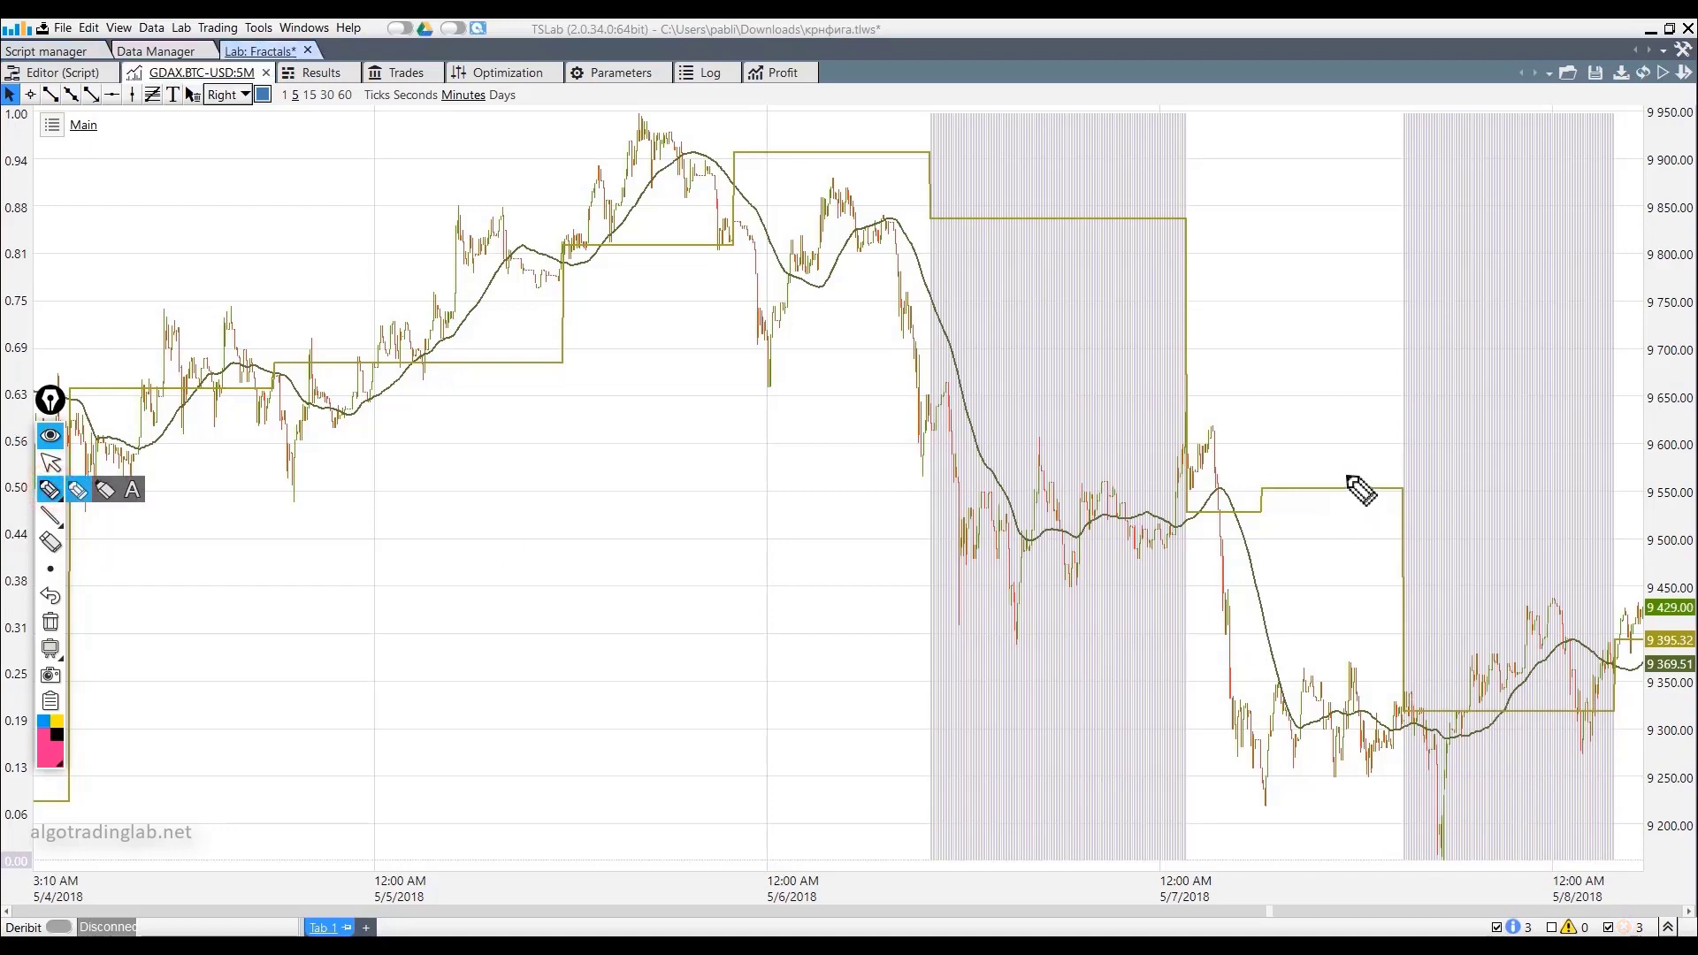
pyautogui.moveTo(1357, 485); pyautogui.dragTo(1358, 500)
pyautogui.moveTo(1225, 500); pyautogui.dragTo(1235, 516)
pyautogui.moveTo(1450, 689)
pyautogui.mouseDown()
pyautogui.moveTo(1463, 708)
pyautogui.moveTo(1448, 687)
pyautogui.mouseUp()
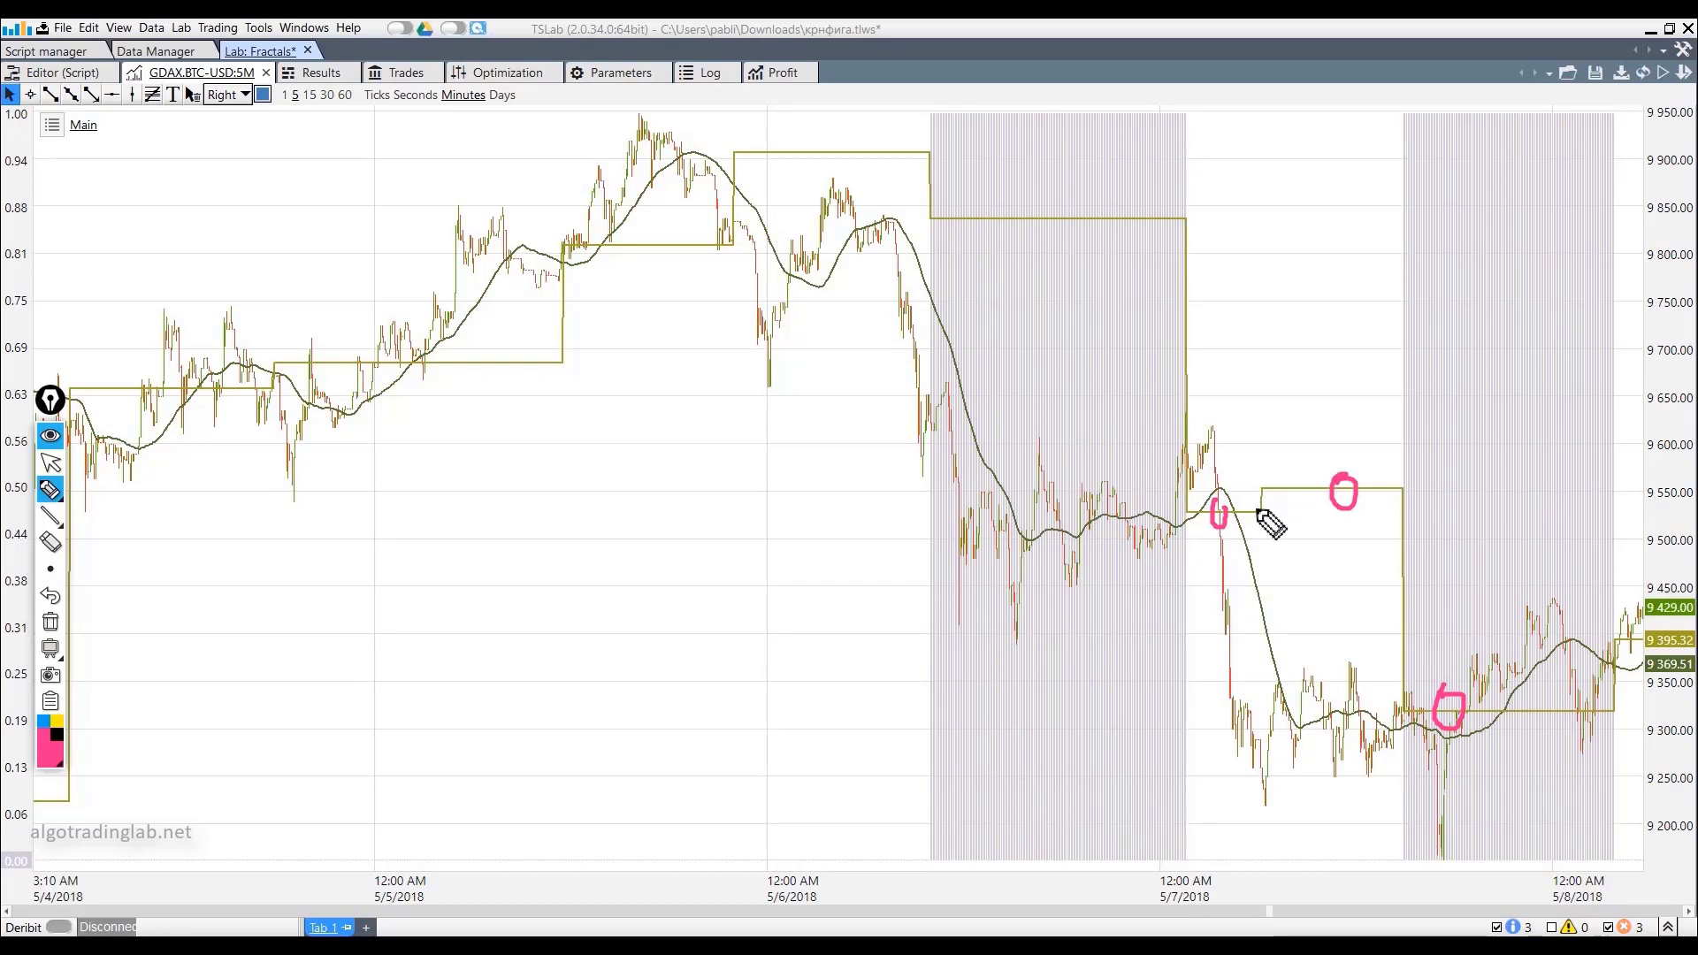
pyautogui.moveTo(1263, 491); pyautogui.dragTo(1275, 525)
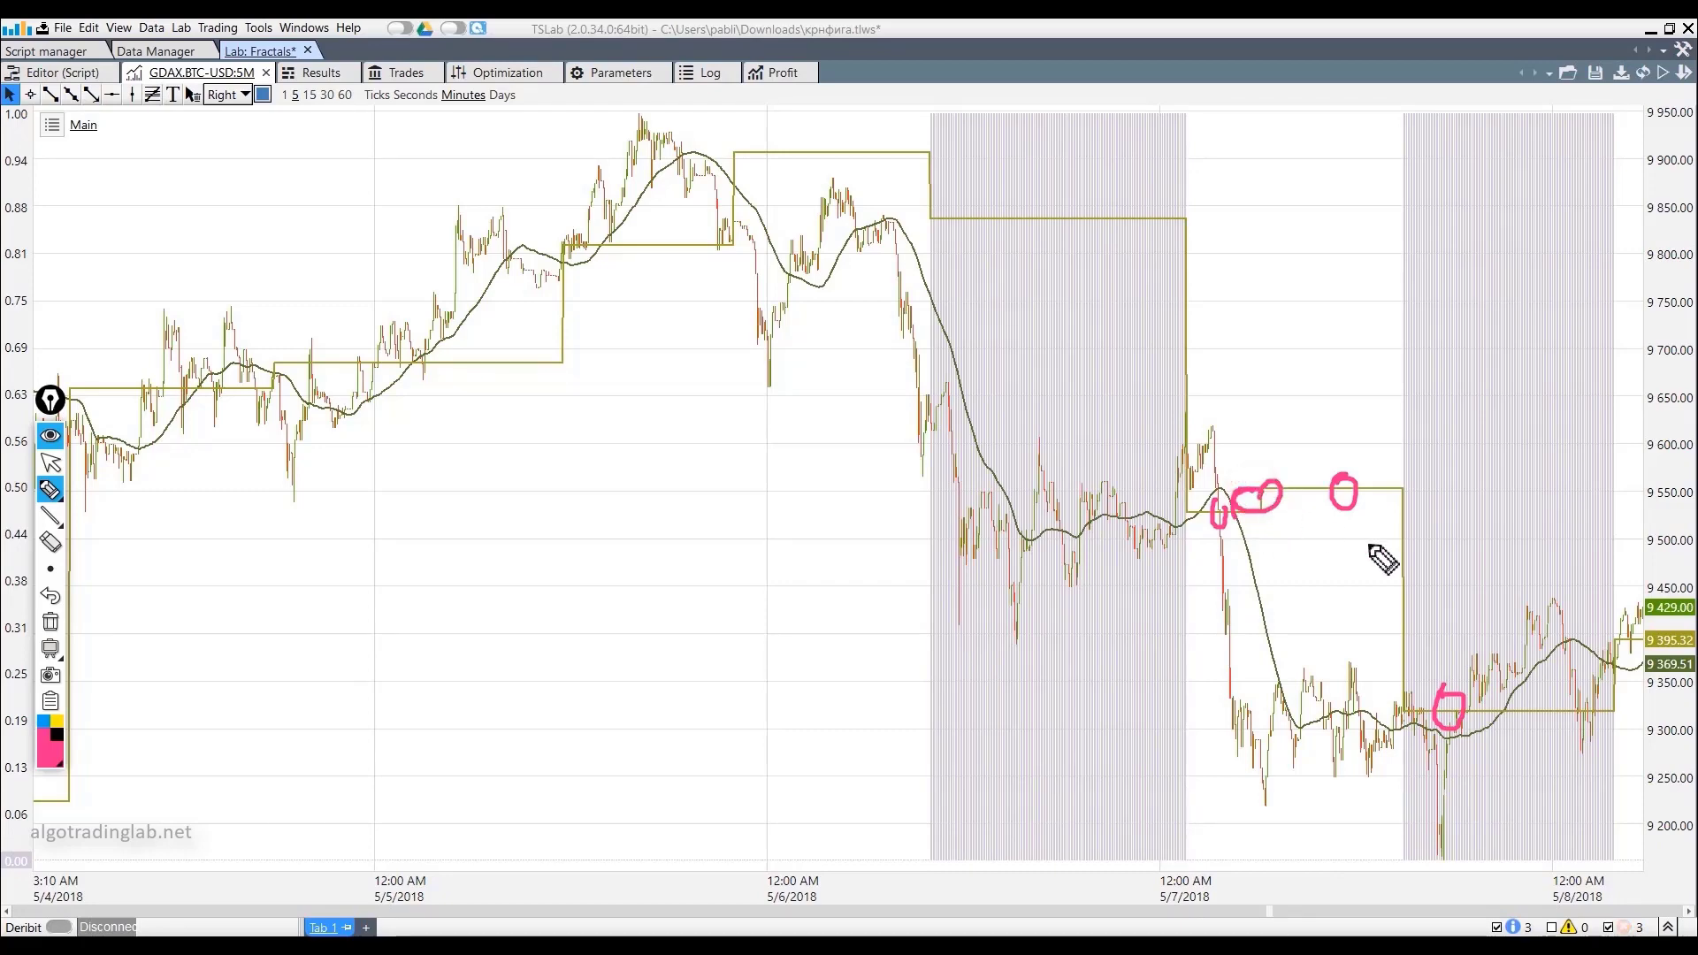
pyautogui.moveTo(1430, 489)
pyautogui.mouseDown()
pyautogui.moveTo(1407, 665)
pyautogui.moveTo(1367, 543)
pyautogui.mouseUp()
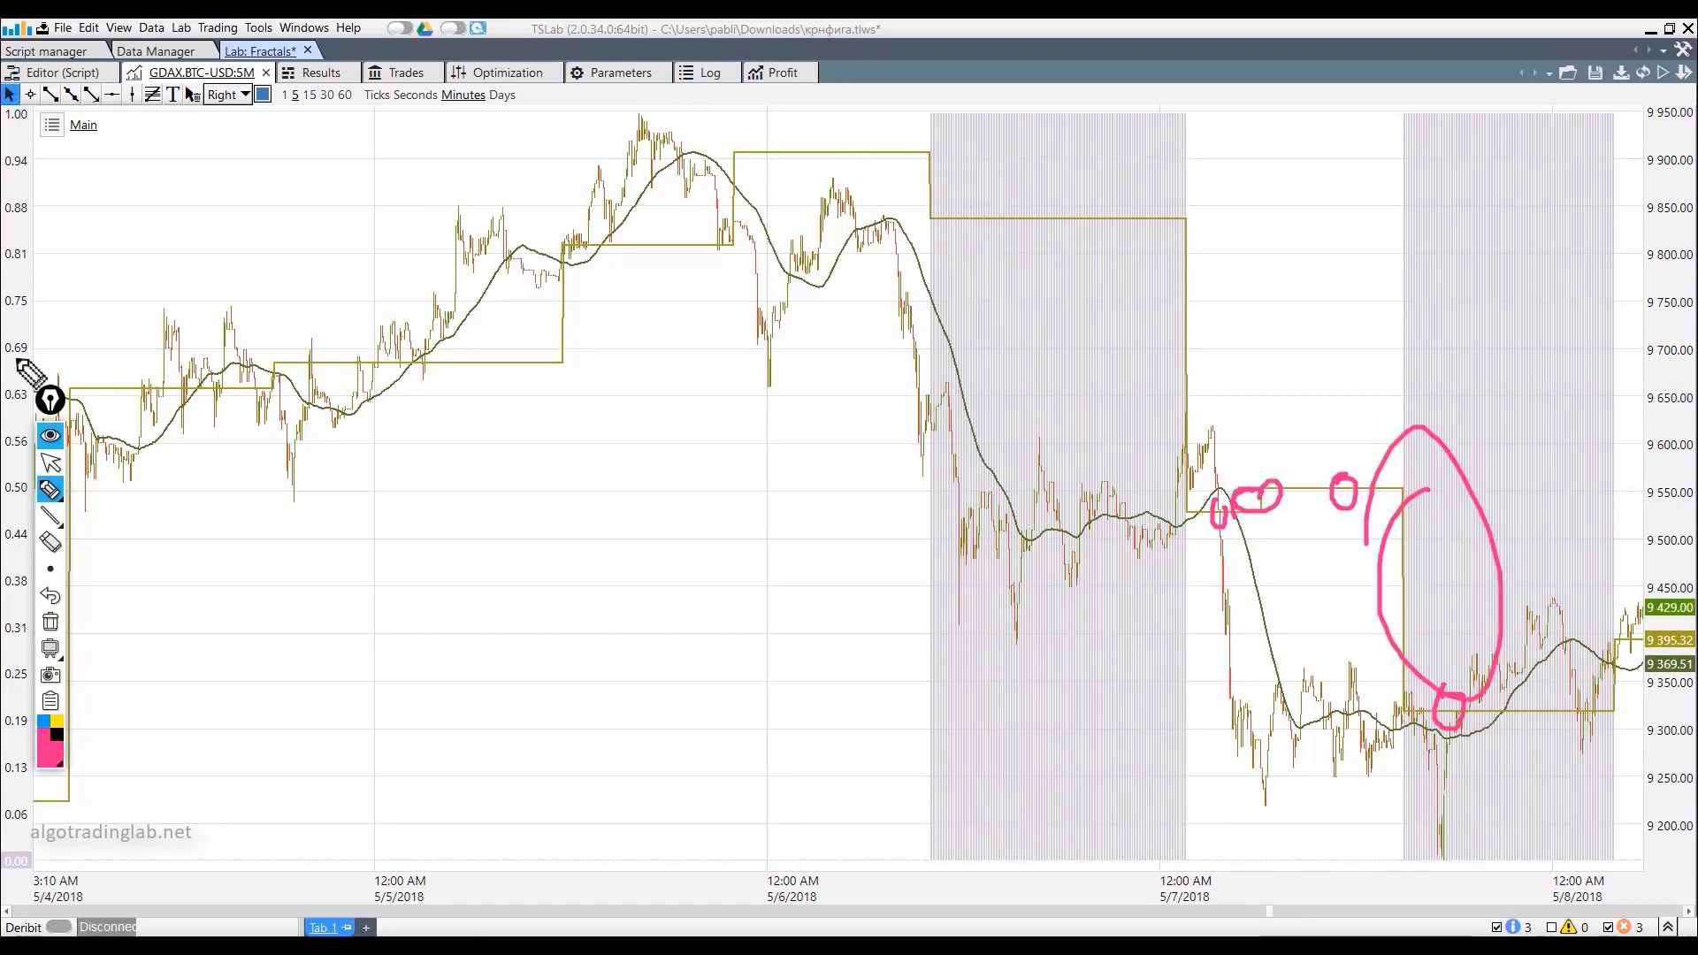
# Clear all chart drawings, return to the arrow tool and go back to the script diagram
pyautogui.click(51, 648)
pyautogui.moveTo(50, 495)
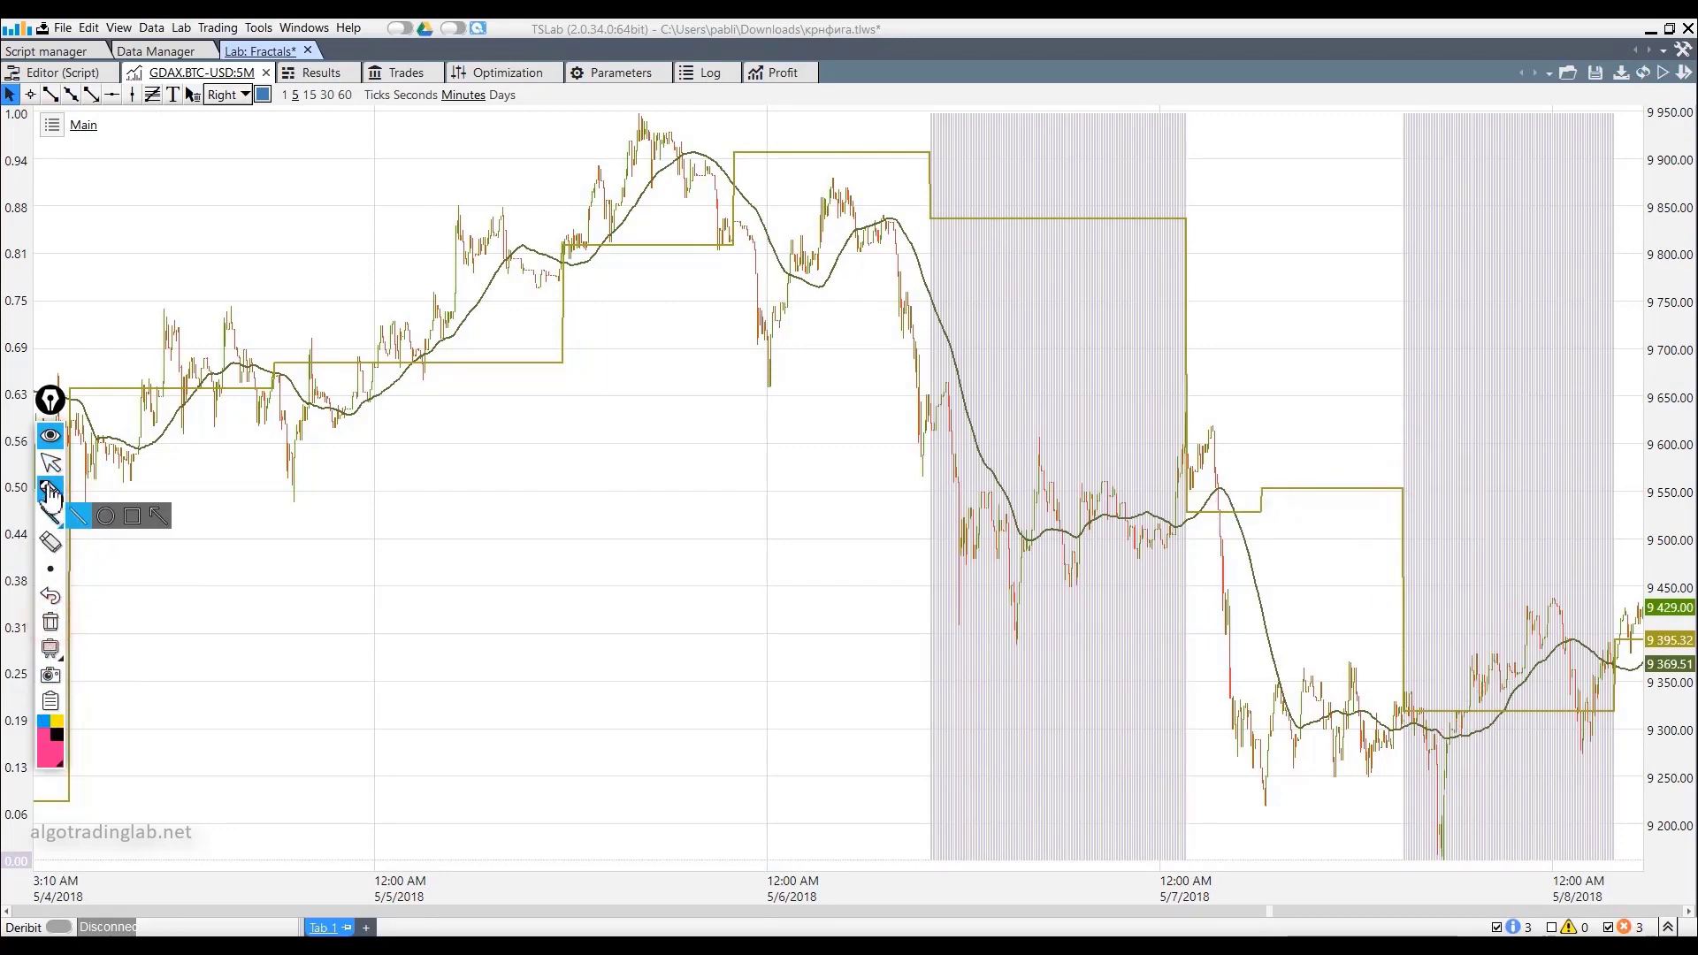
pyautogui.click(50, 461)
pyautogui.click(58, 72)
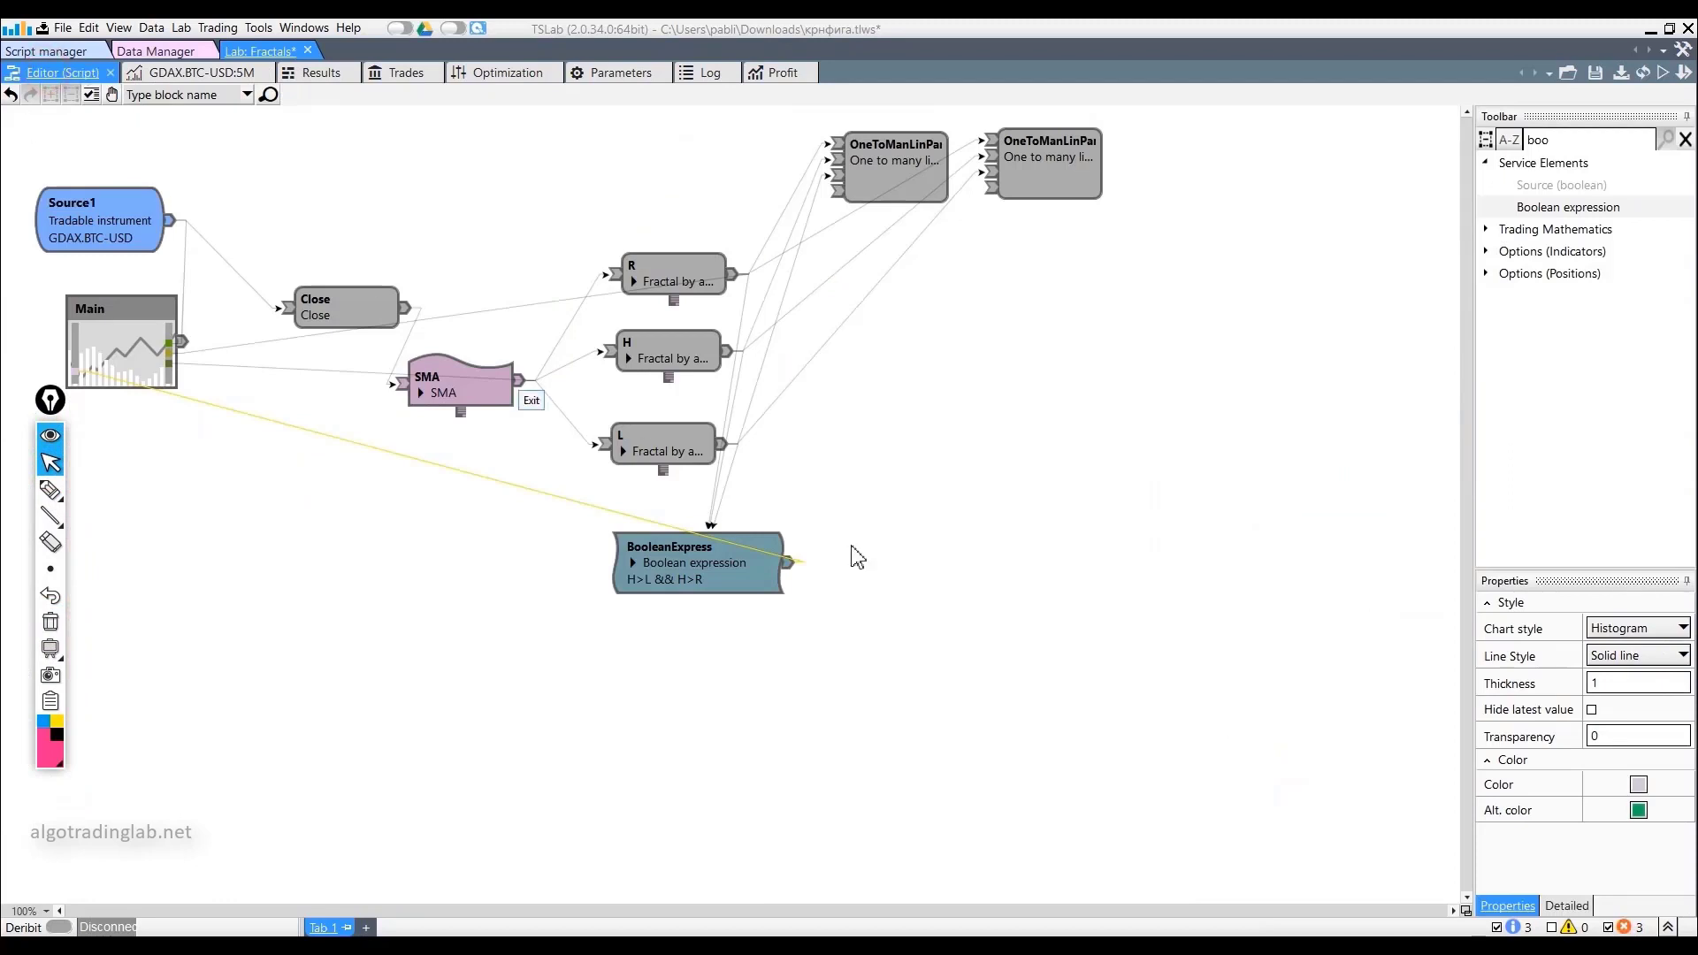
# Extend the Boolean expression with the conditions H-L >50 && H-L <150
pyautogui.doubleClick(721, 584)
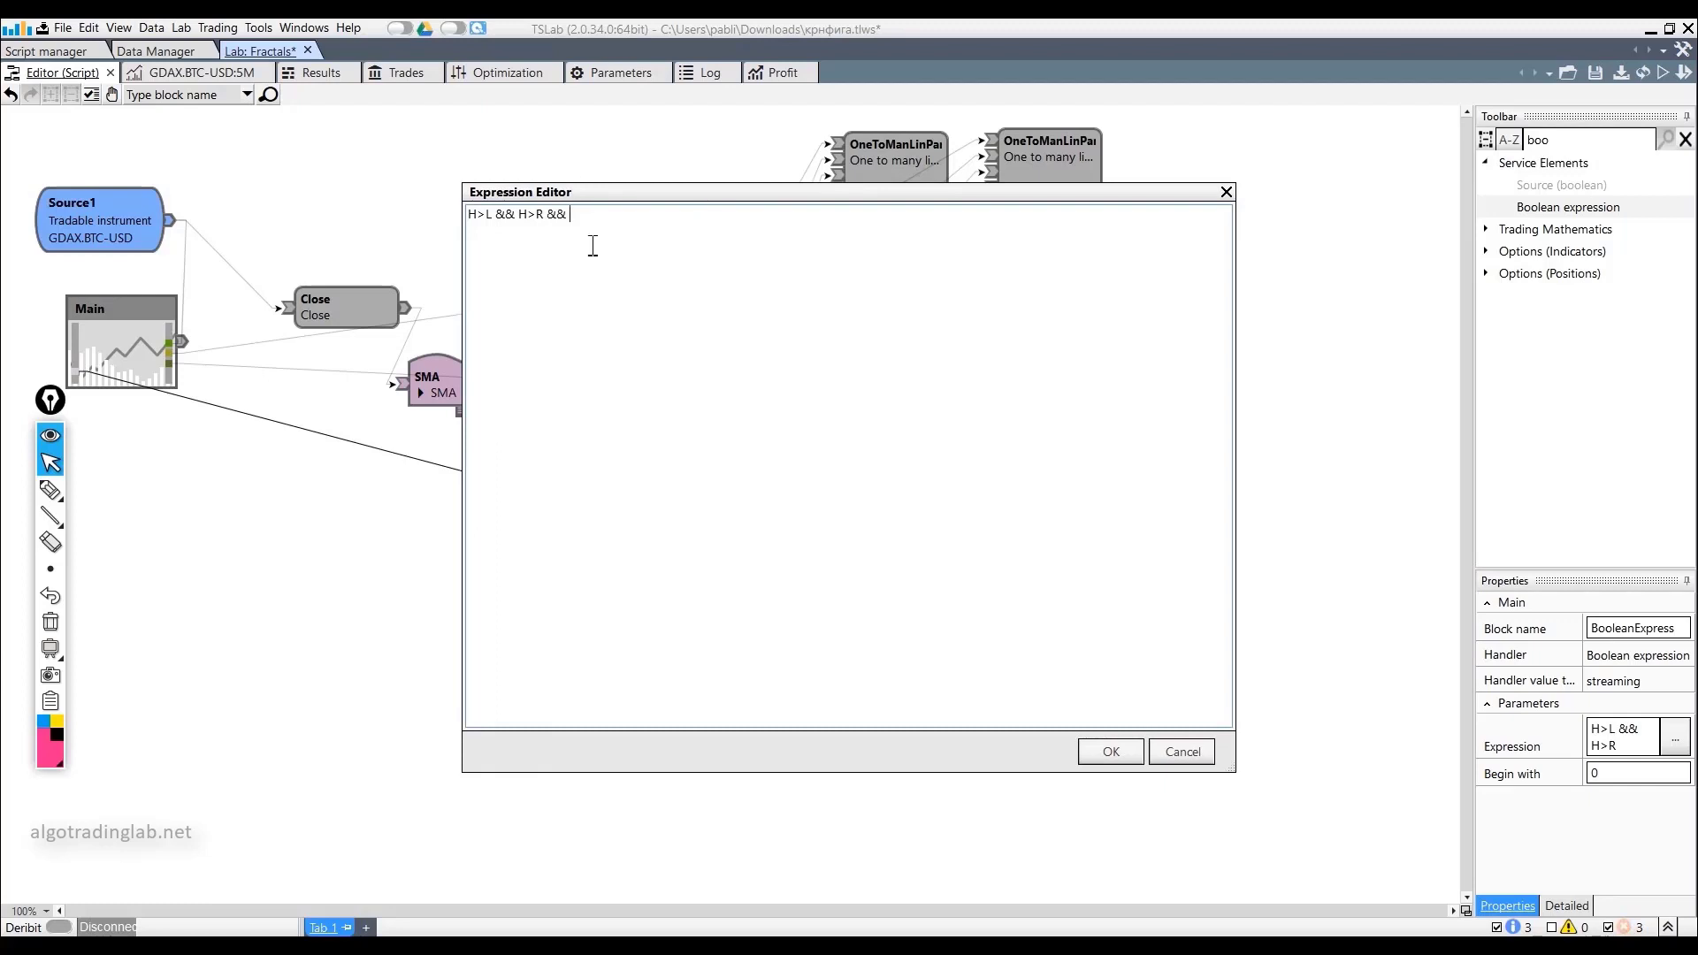
pyautogui.moveTo(499, 214); pyautogui.dragTo(411, 224)
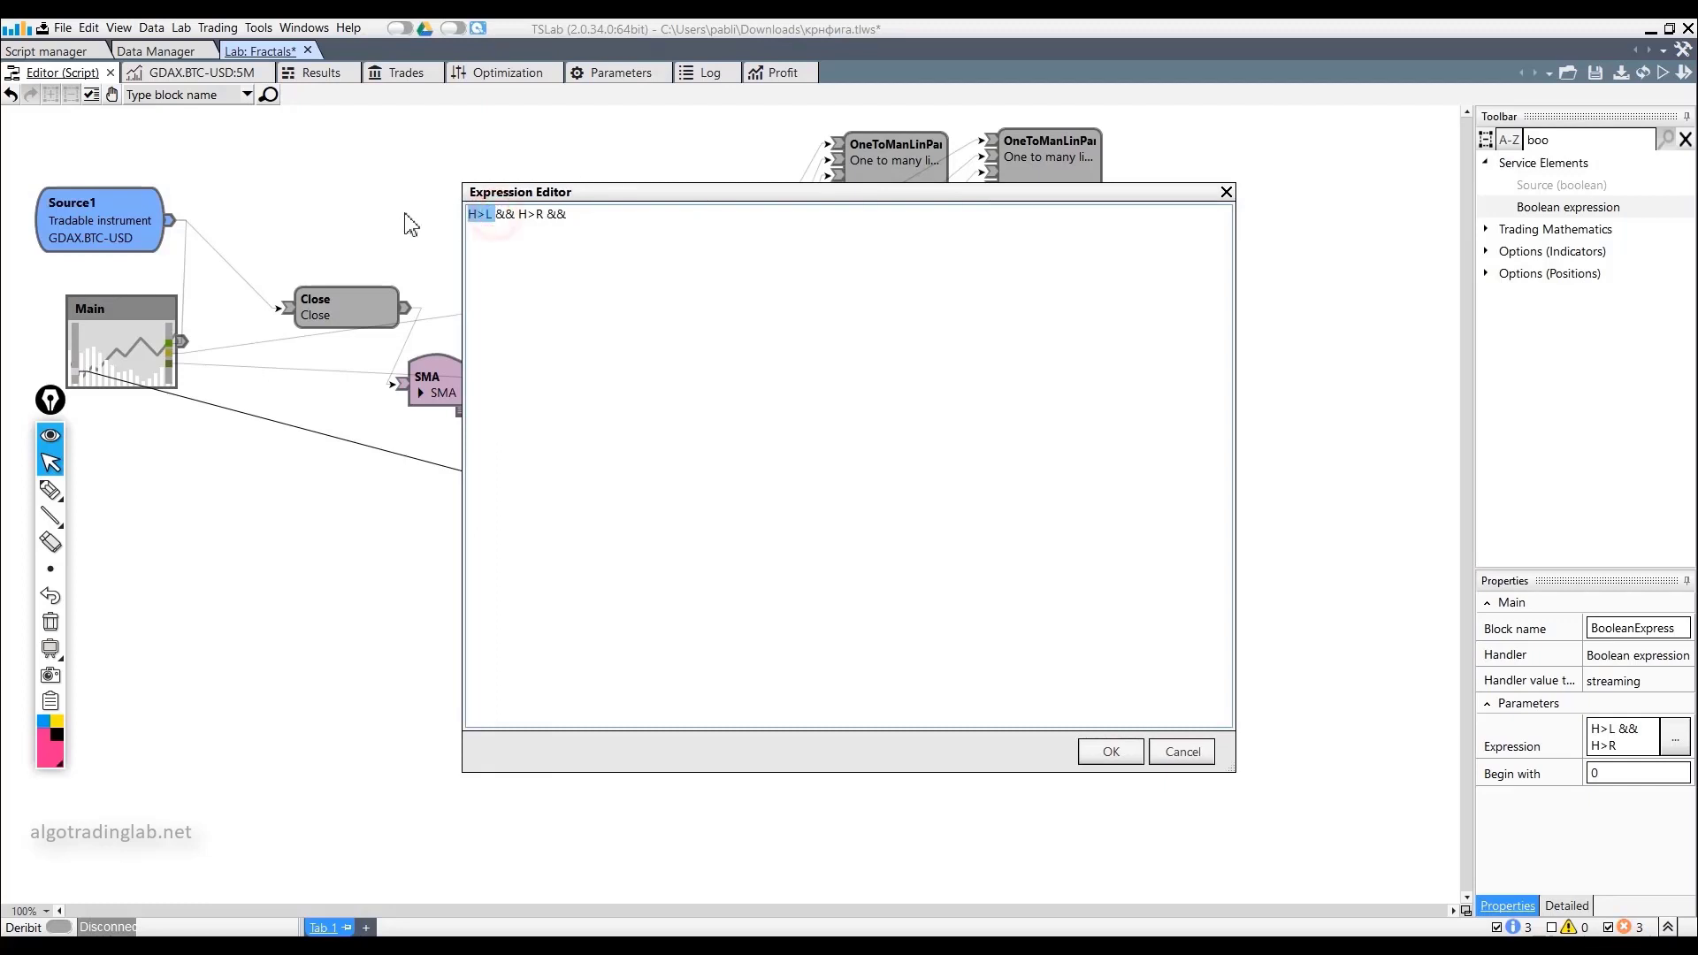
pyautogui.click(616, 214)
pyautogui.click(583, 214)
pyautogui.press('BackSpace')
pyautogui.write('-L >50 &&H>L')
pyautogui.doubleClick(651, 213)
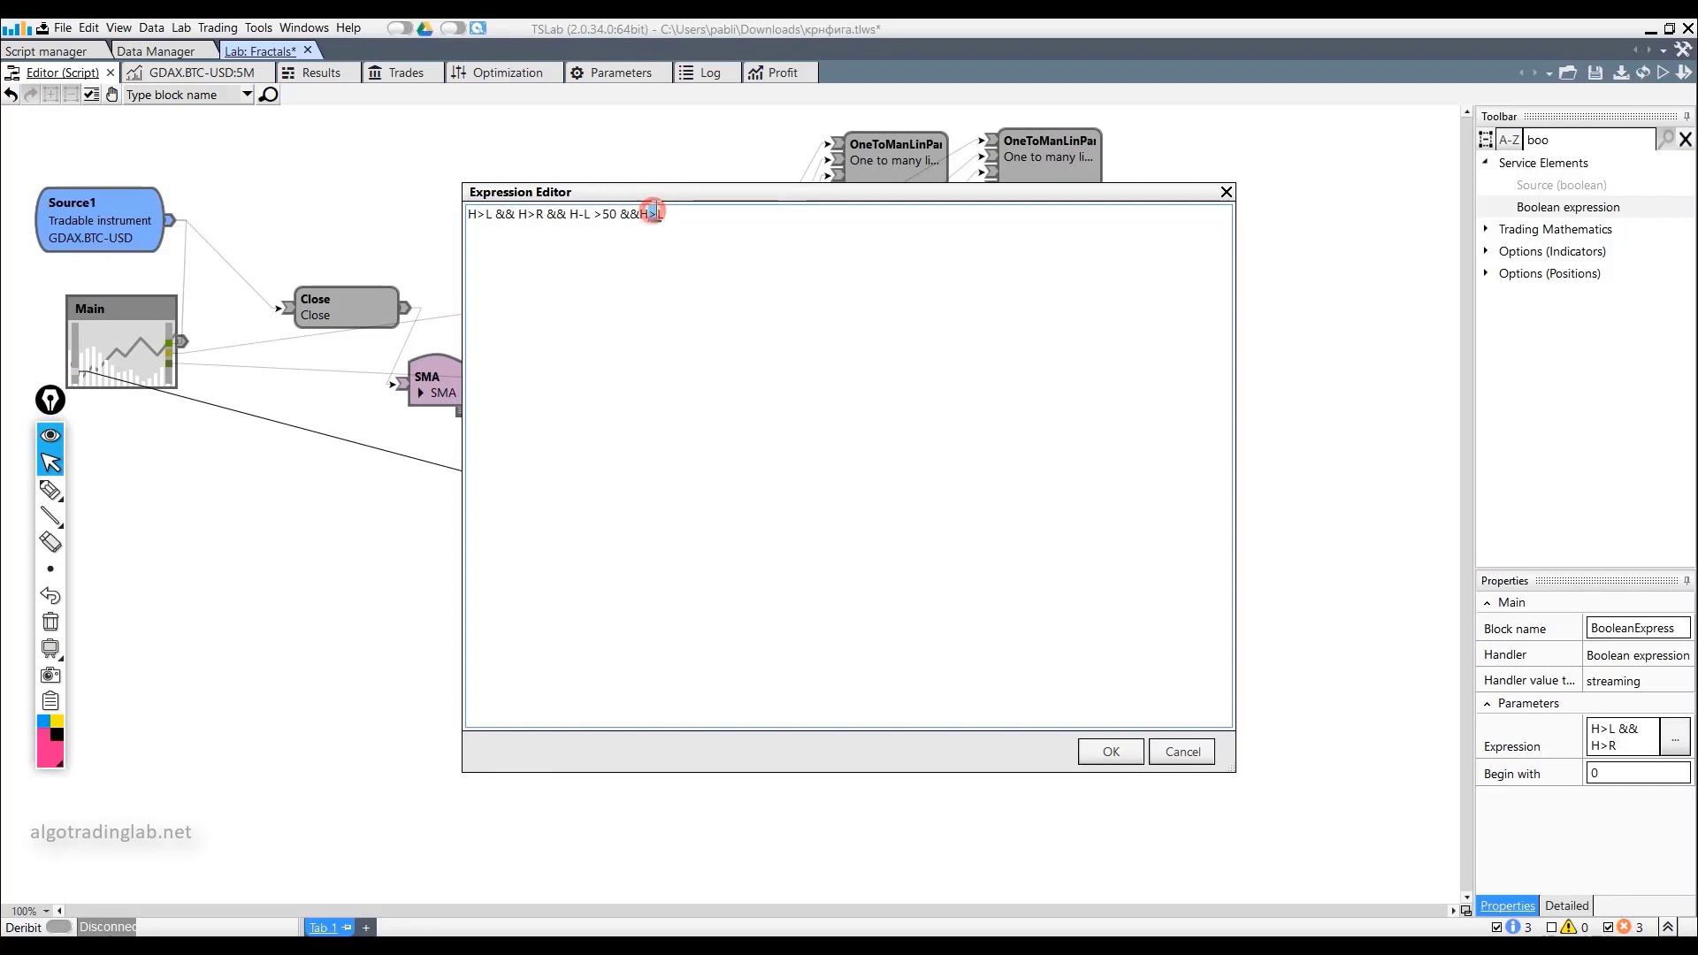
pyautogui.write('-L <150')
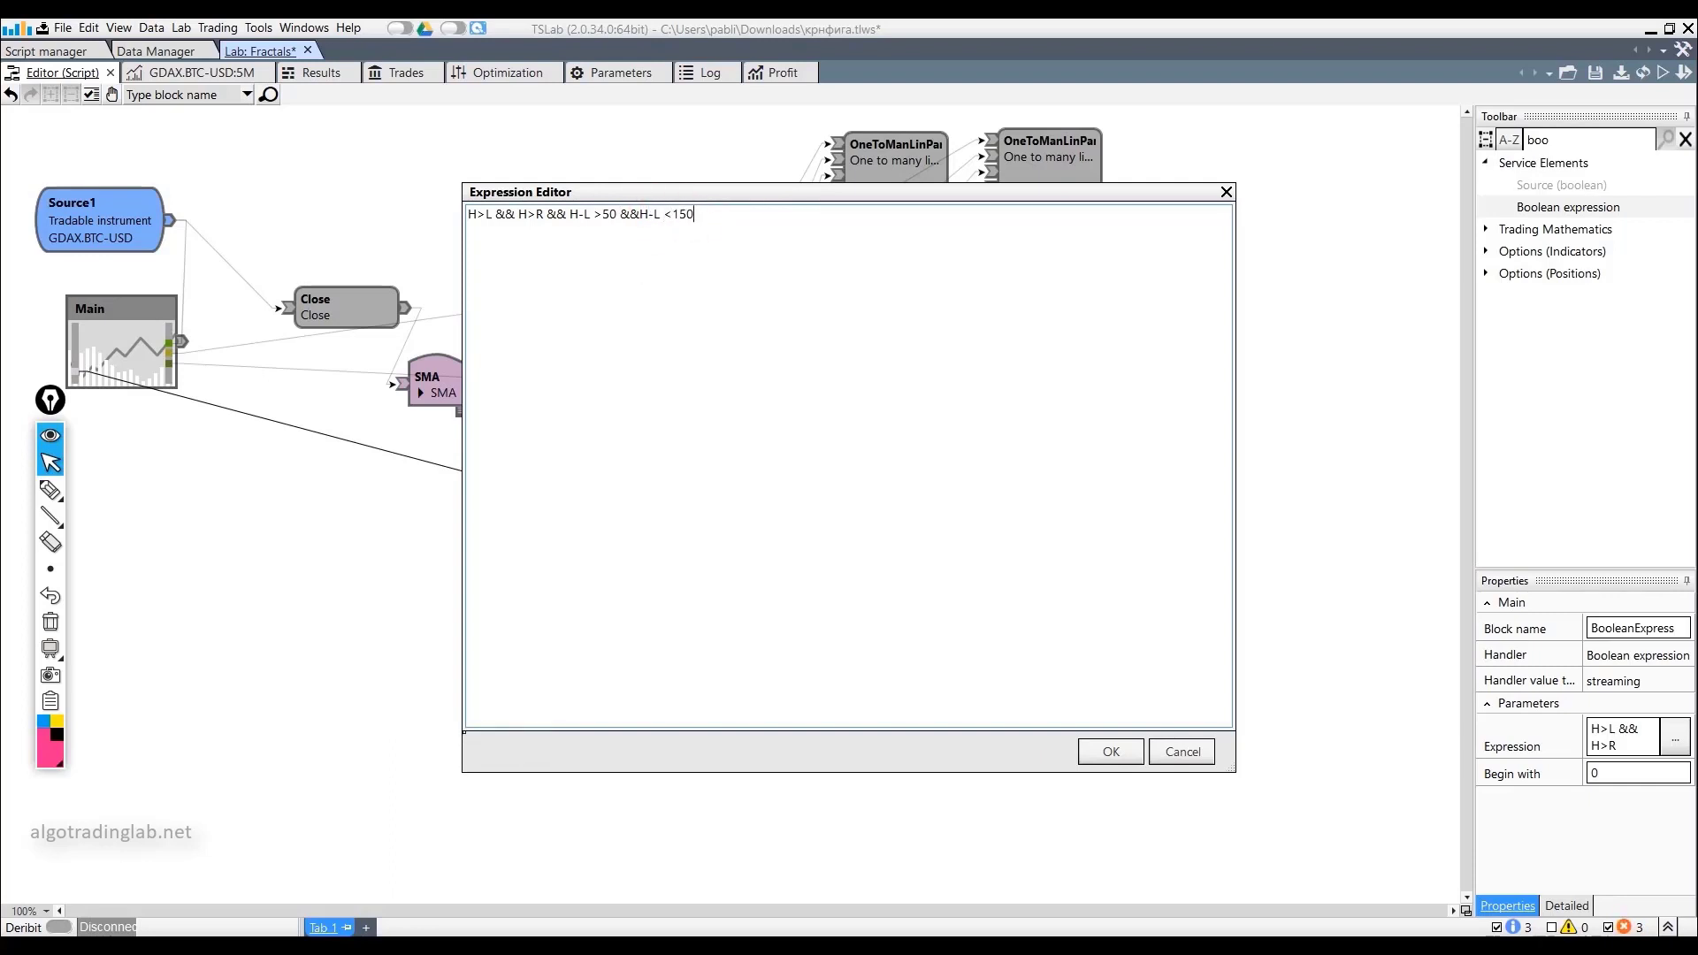
pyautogui.click(568, 215)
pyautogui.press('Right')
pyautogui.press('Right')
pyautogui.press('Right')
pyautogui.press('Right')
pyautogui.press('Right')
pyautogui.press('Right')
pyautogui.press('Right')
pyautogui.press('Right')
pyautogui.press('Right')
pyautogui.press('Right')
# Copy those terms as H-R >50 && H-R <150, confirm the expression and rerun the chart
pyautogui.moveTo(574, 218); pyautogui.dragTo(703, 218)
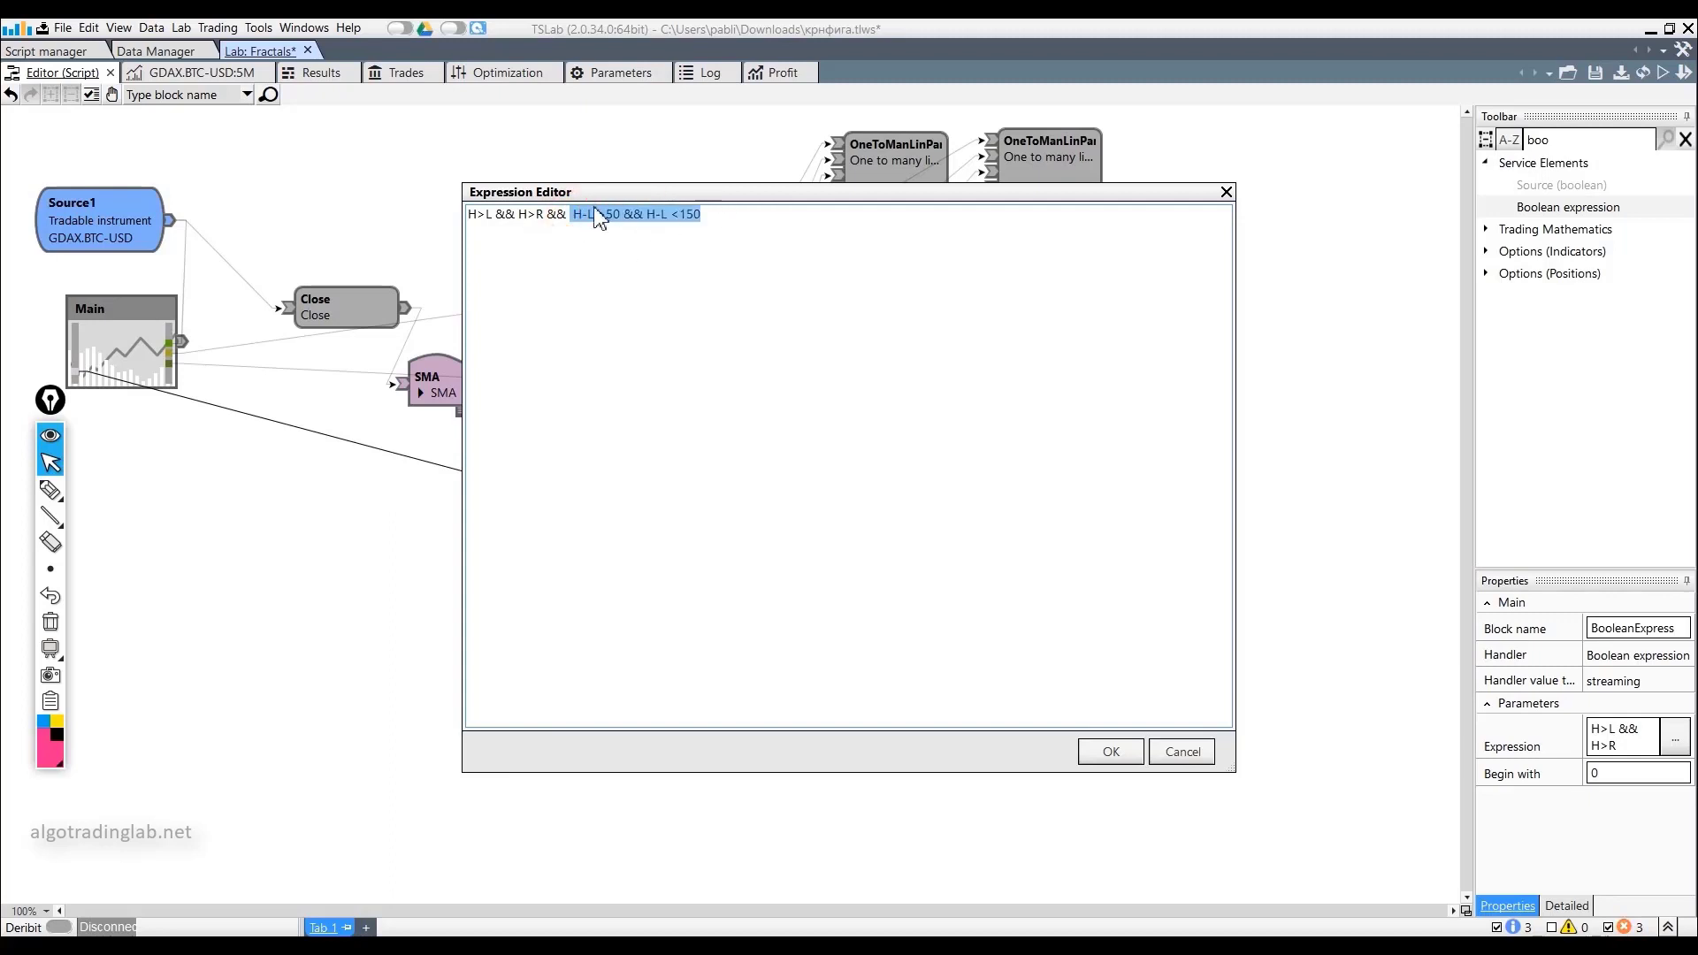
pyautogui.moveTo(548, 217); pyautogui.dragTo(732, 213)
pyautogui.hotkey('ctrl', 'c')
pyautogui.click(756, 216)
pyautogui.hotkey('ctrl', 'v')
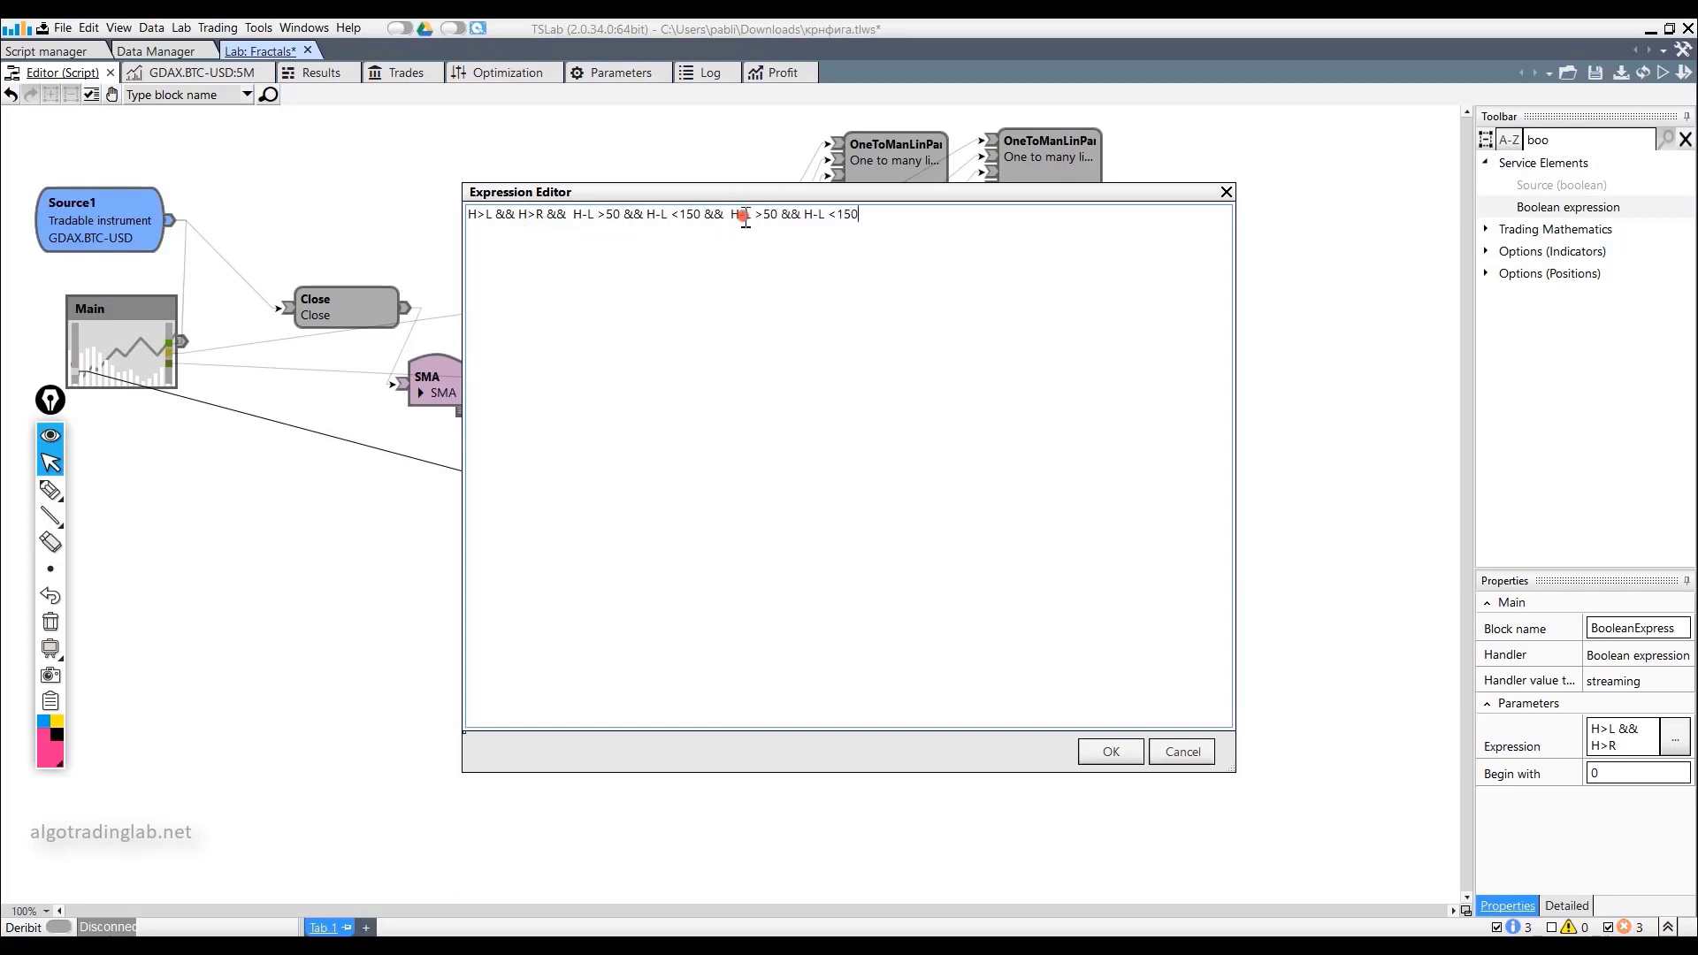
pyautogui.write('R')
pyautogui.doubleClick(819, 216)
pyautogui.write('R')
pyautogui.click(1110, 751)
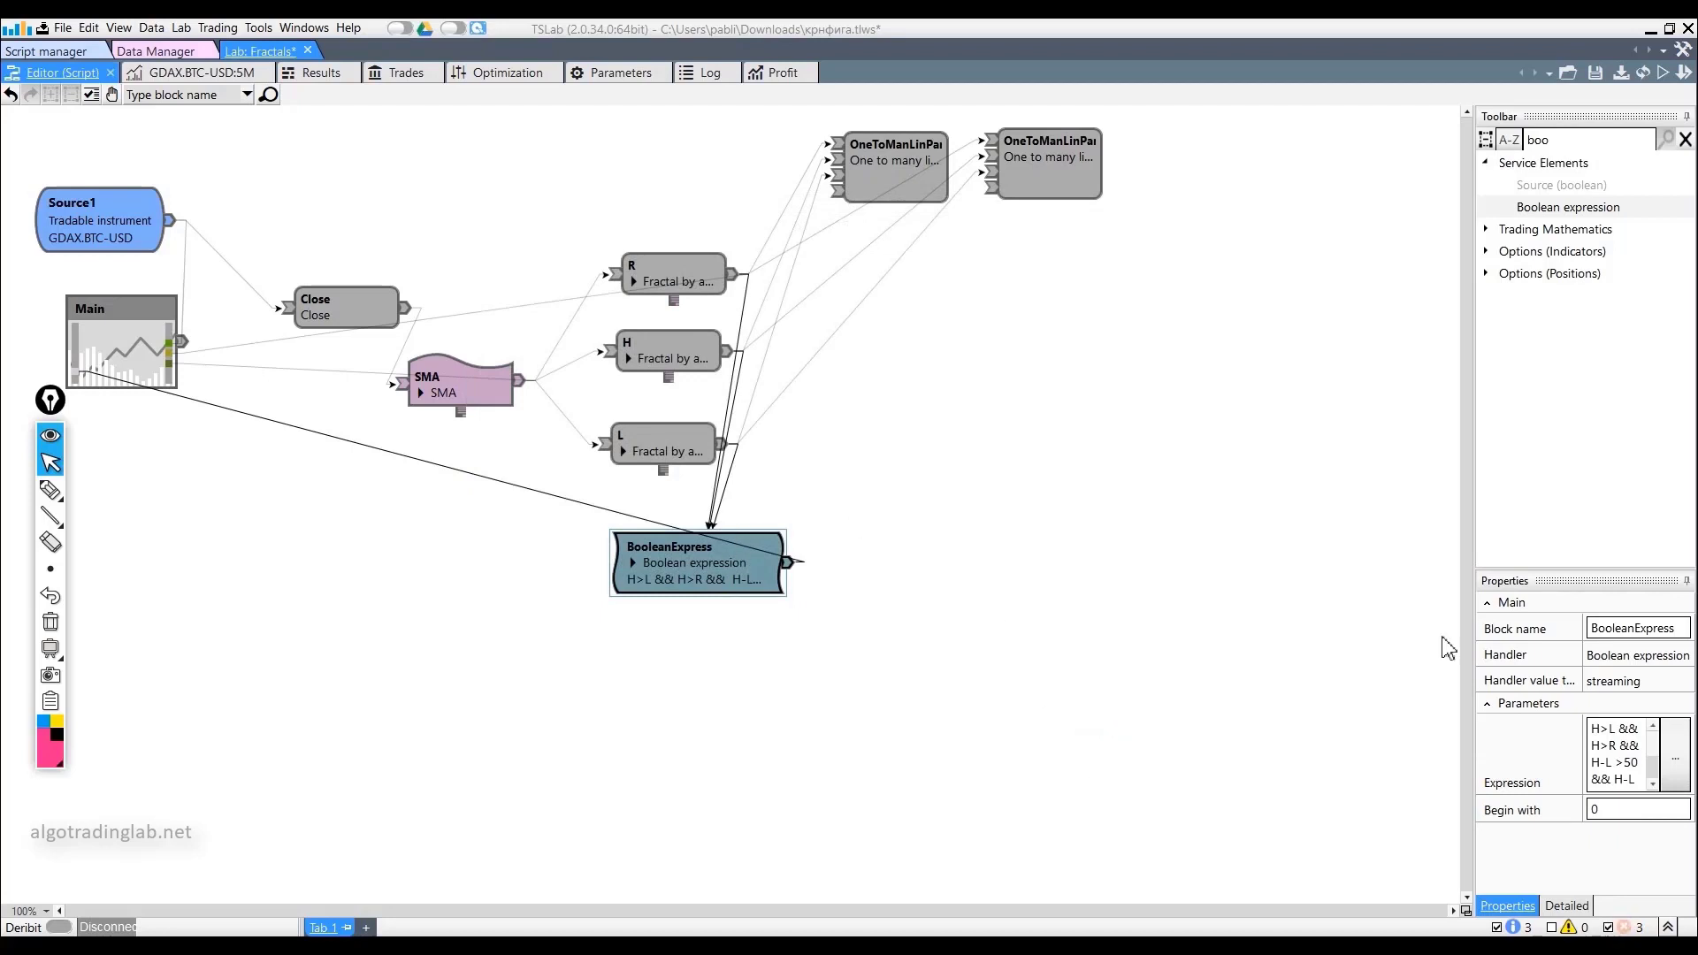
pyautogui.click(1662, 73)
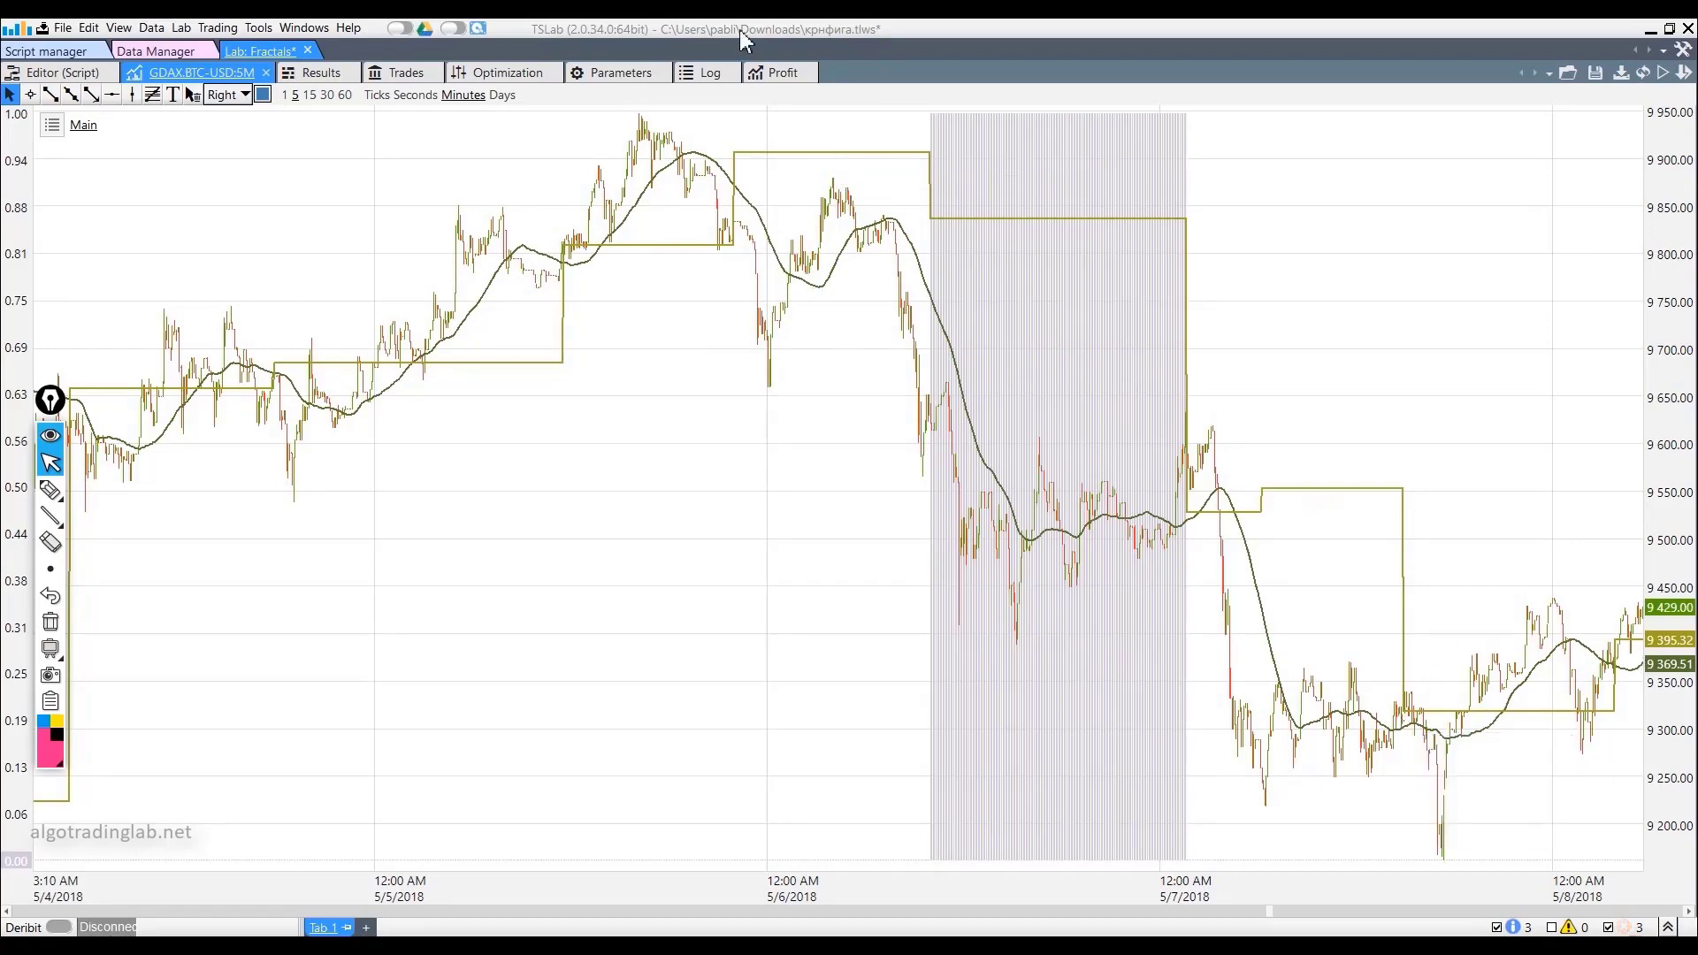
# Zoom the BTC-USD chart out to show late April through May 8
pyautogui.scroll(-8, 792, 630)
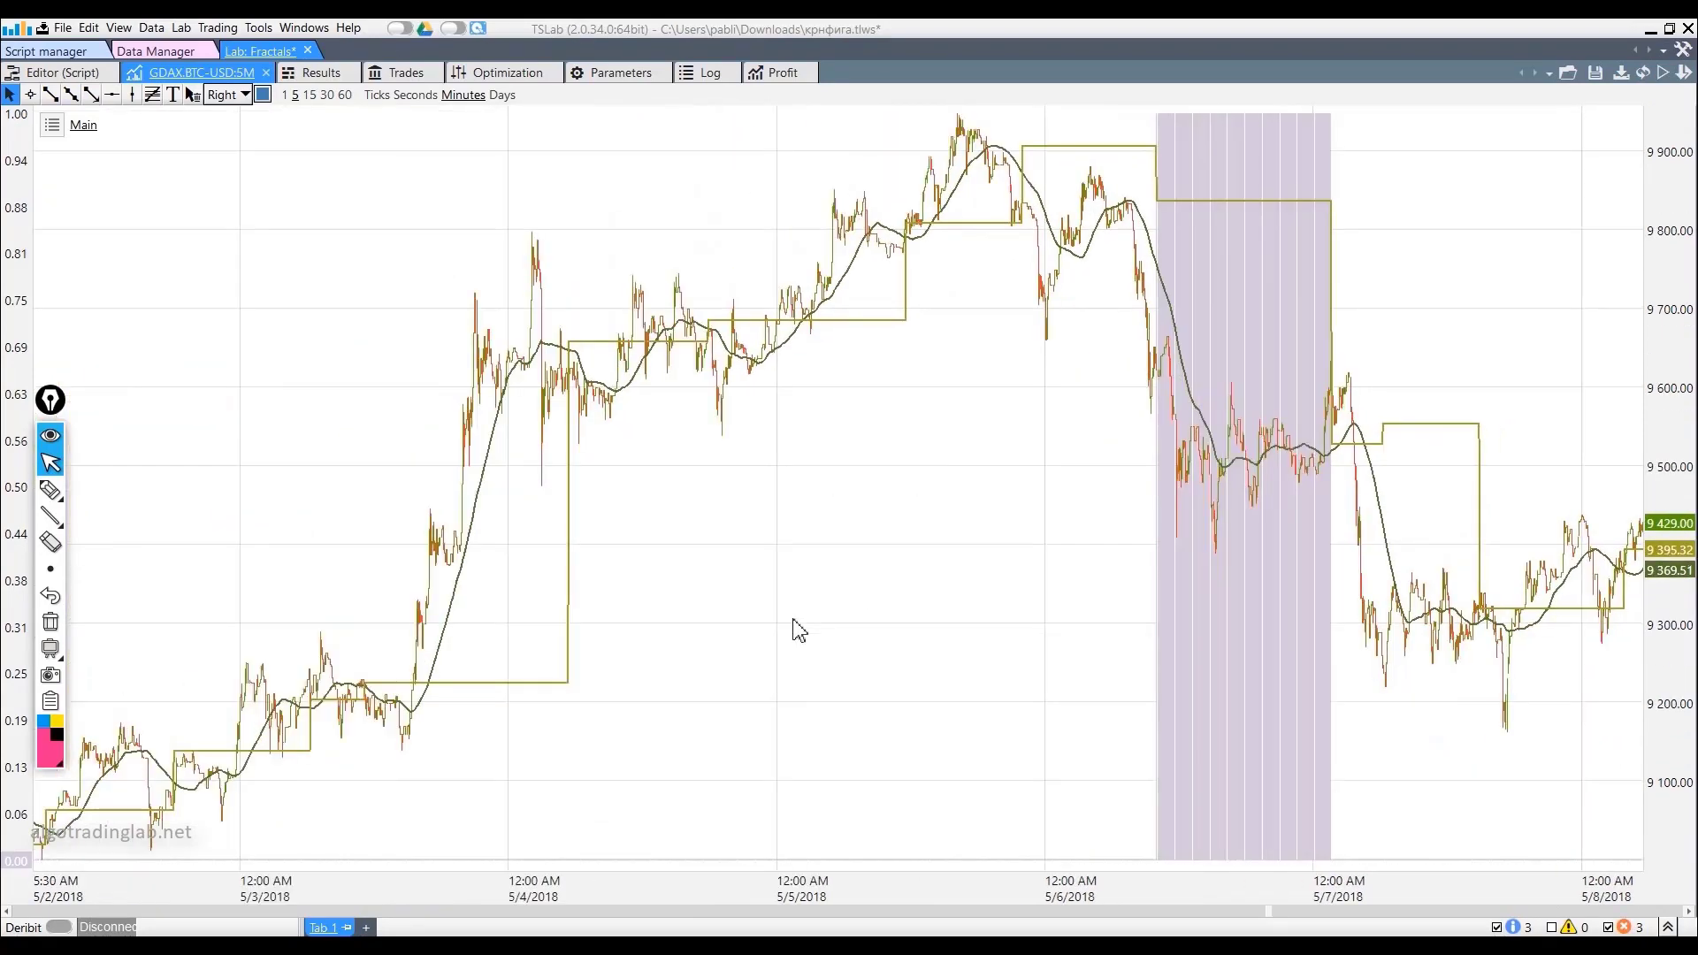
pyautogui.scroll(-2, 799, 630)
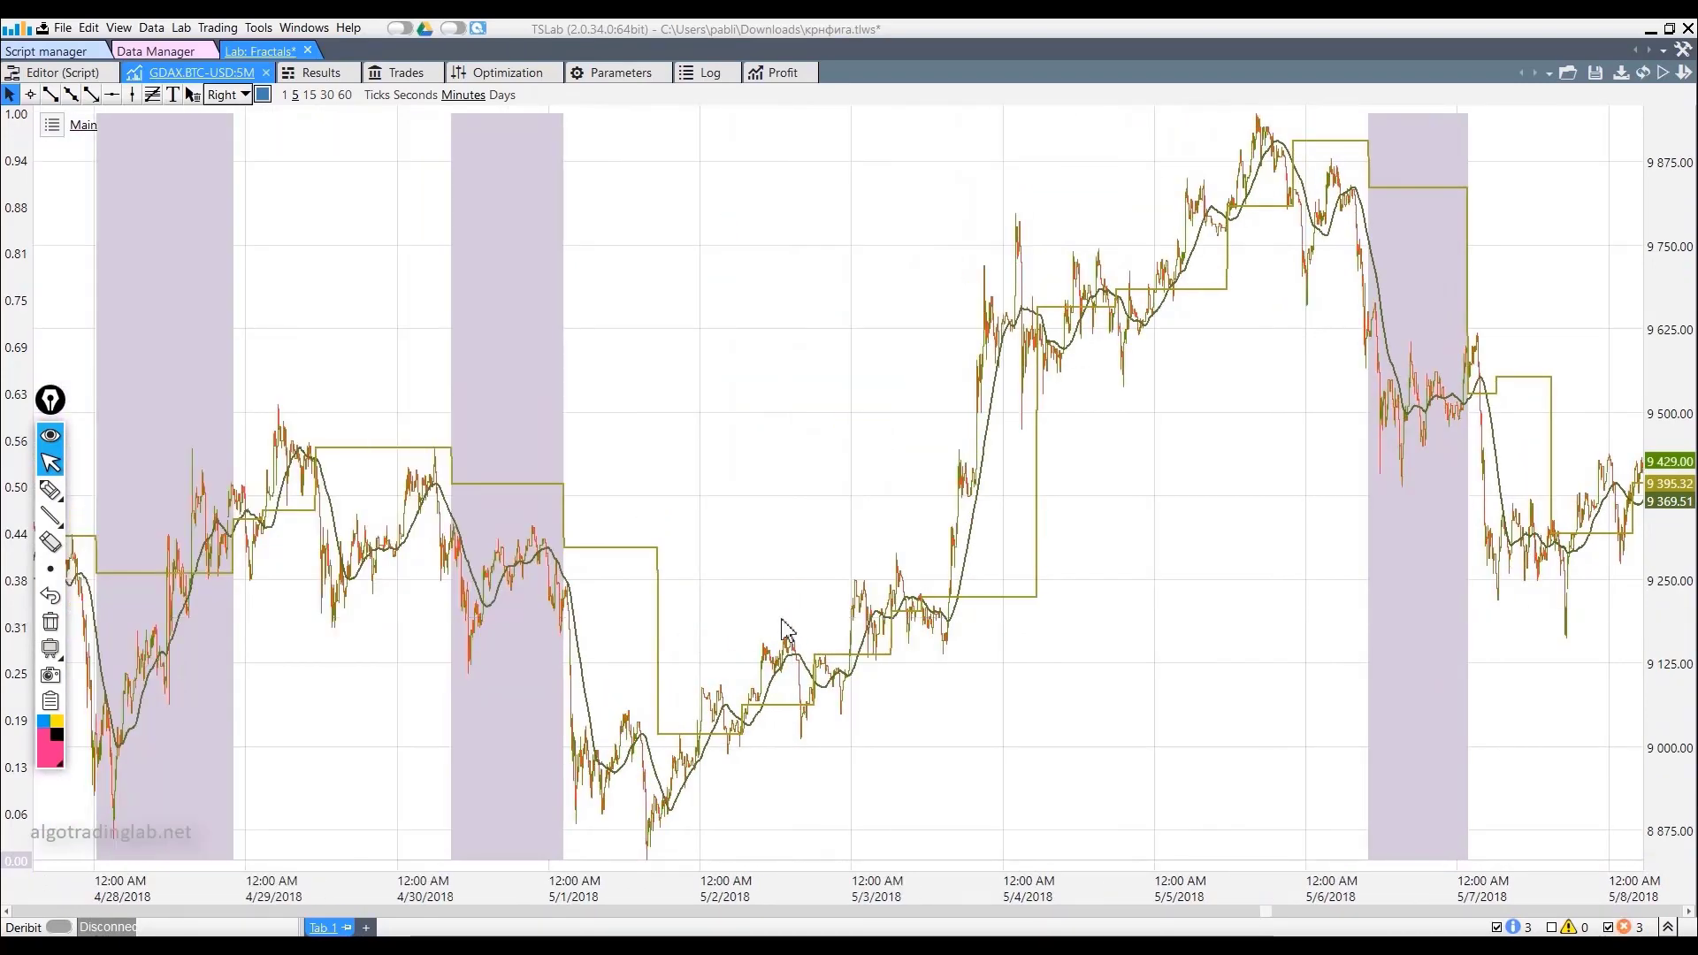
pyautogui.scroll(-1, 770, 492)
pyautogui.scroll(1, 568, 476)
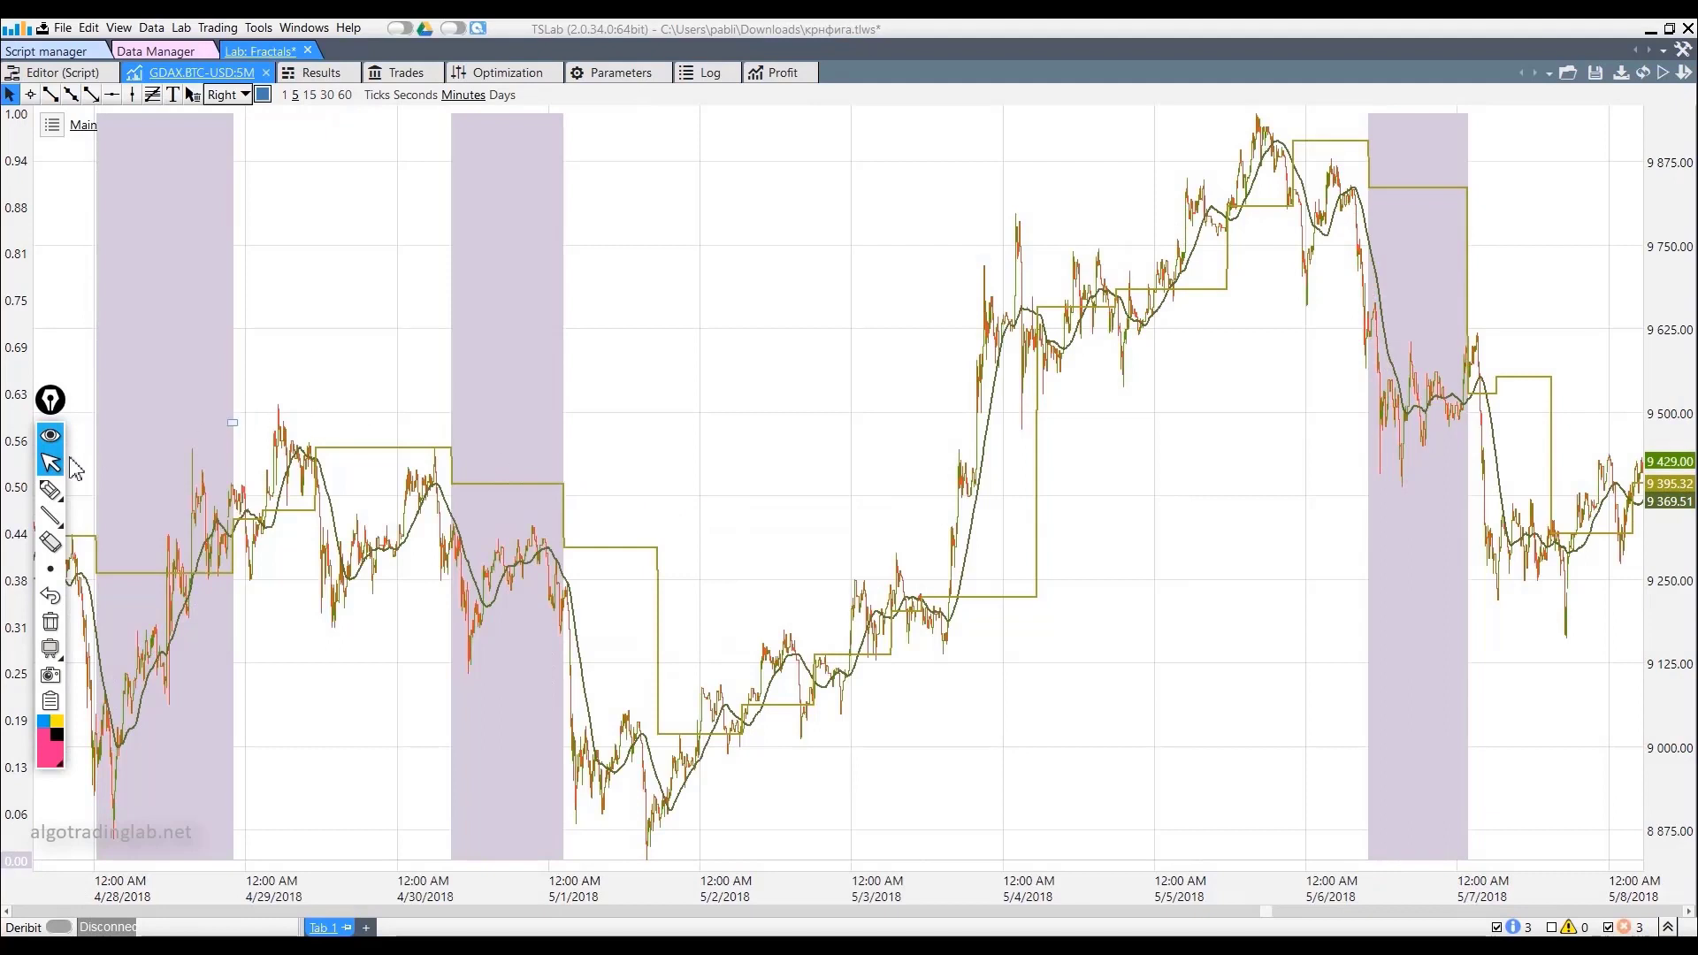
# Sketch a head-and-shoulders shape over late April prices, then clear all drawings
pyautogui.click(50, 489)
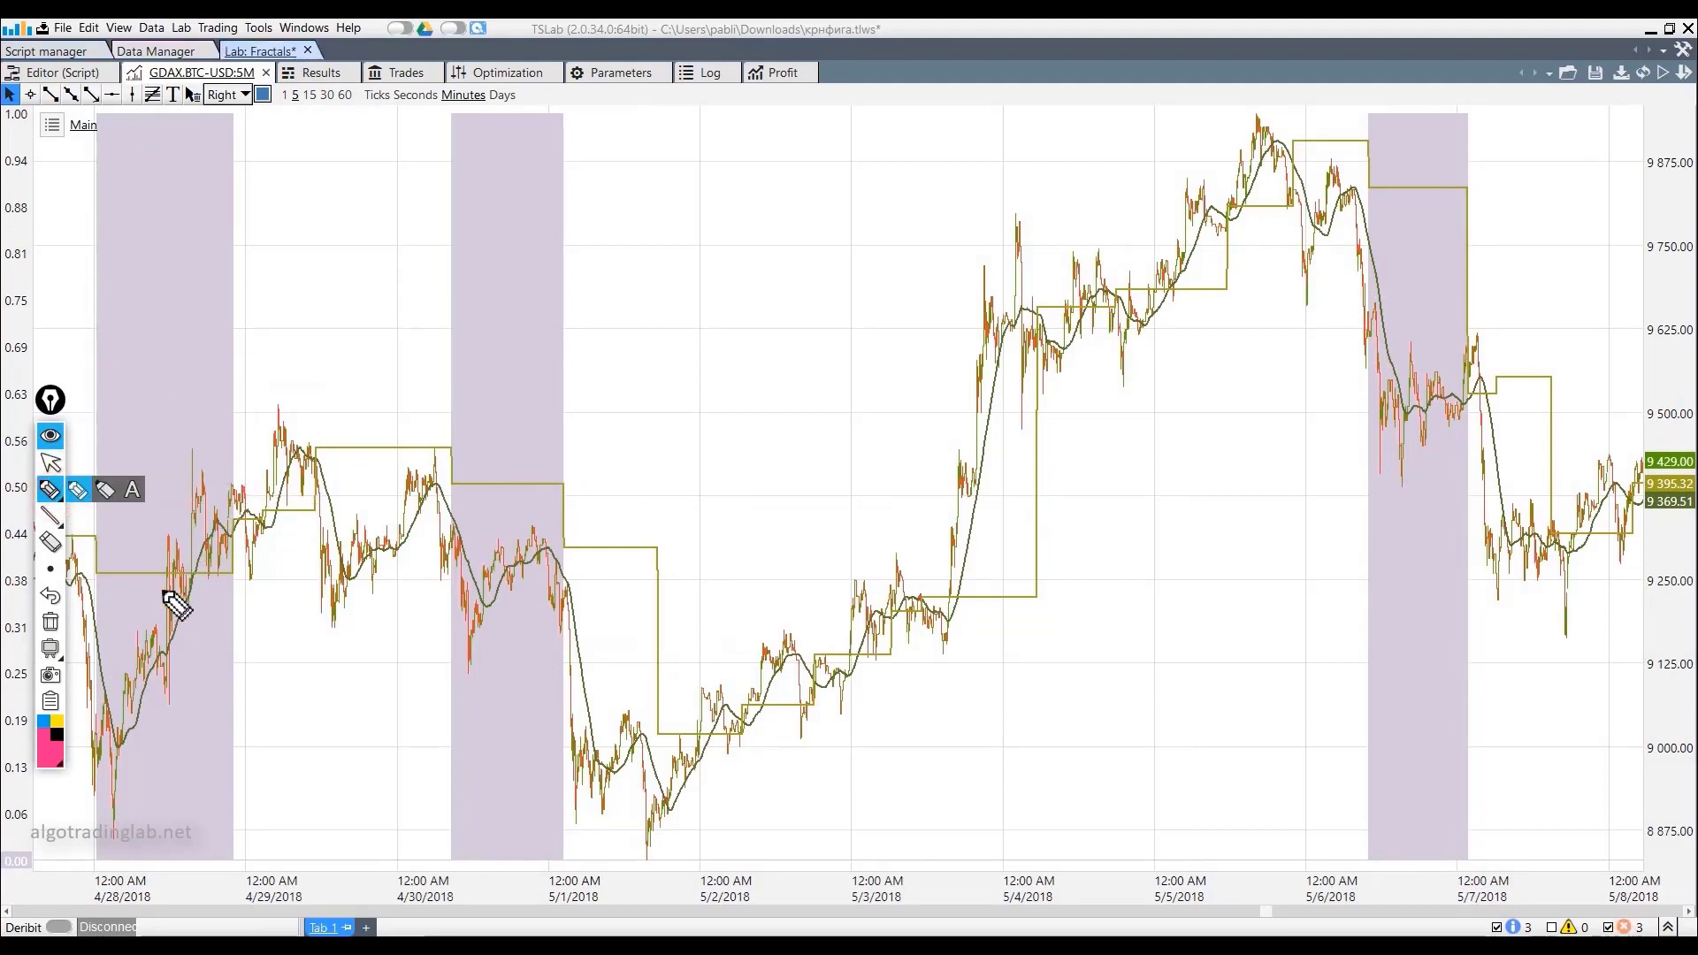
pyautogui.moveTo(157, 588)
pyautogui.mouseDown()
pyautogui.moveTo(231, 489)
pyautogui.moveTo(258, 538)
pyautogui.moveTo(292, 409)
pyautogui.moveTo(339, 555)
pyautogui.moveTo(423, 474)
pyautogui.moveTo(464, 588)
pyautogui.mouseUp()
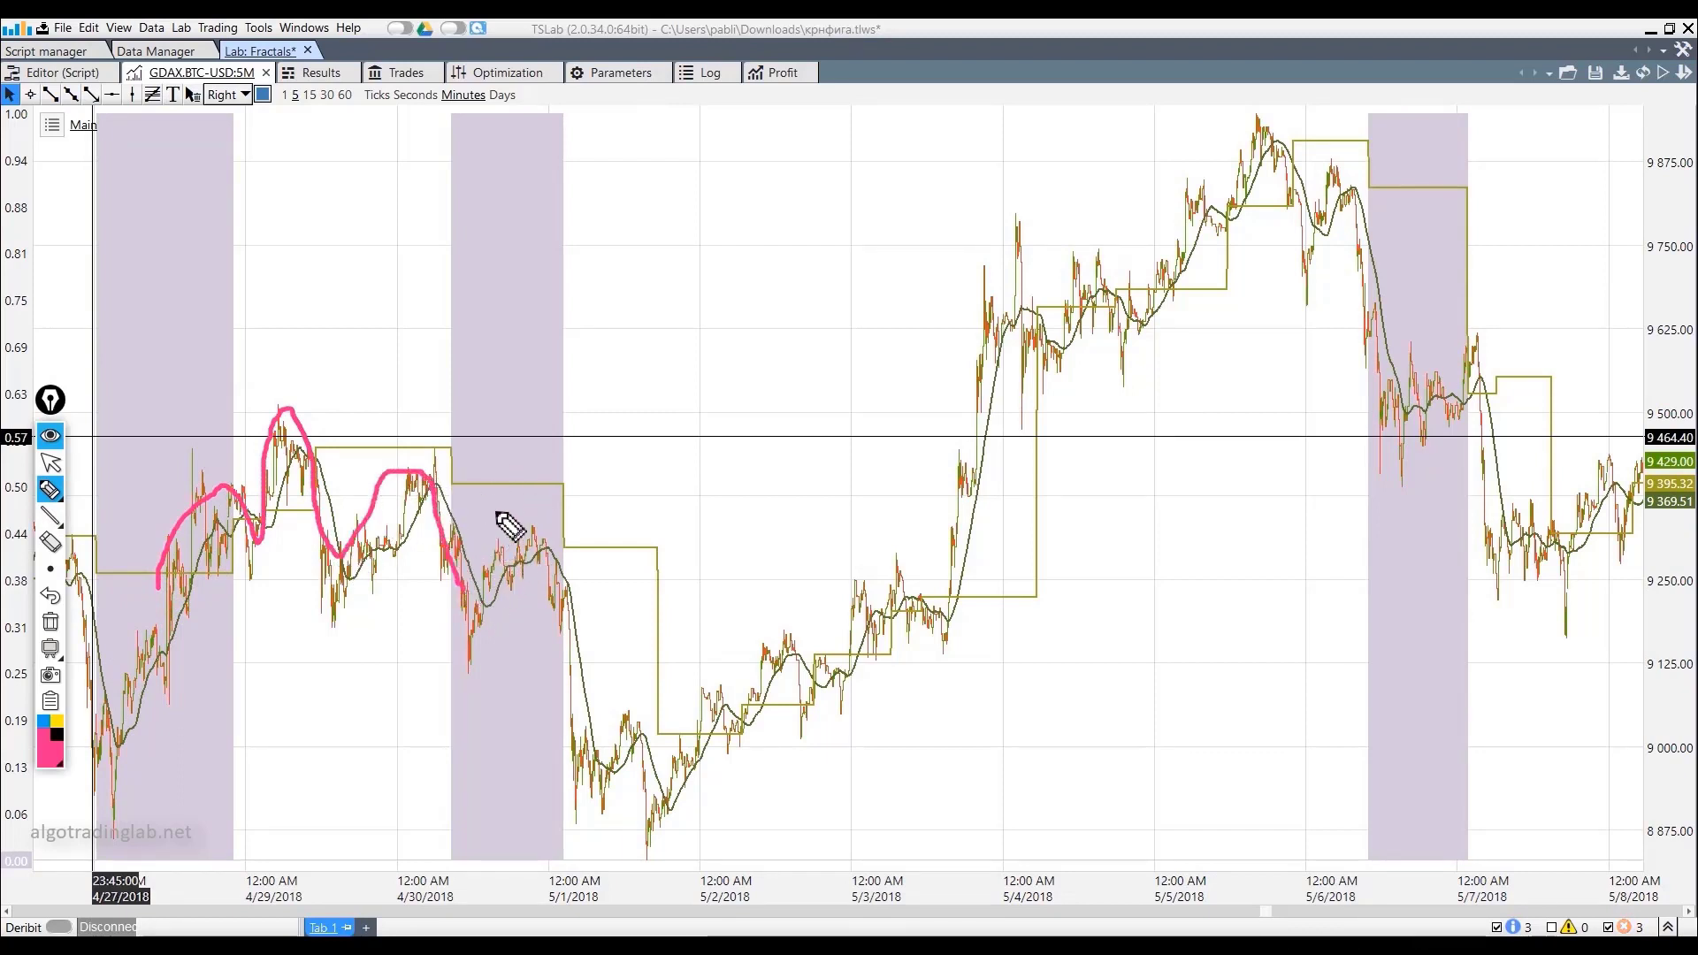
pyautogui.moveTo(497, 507); pyautogui.dragTo(514, 550)
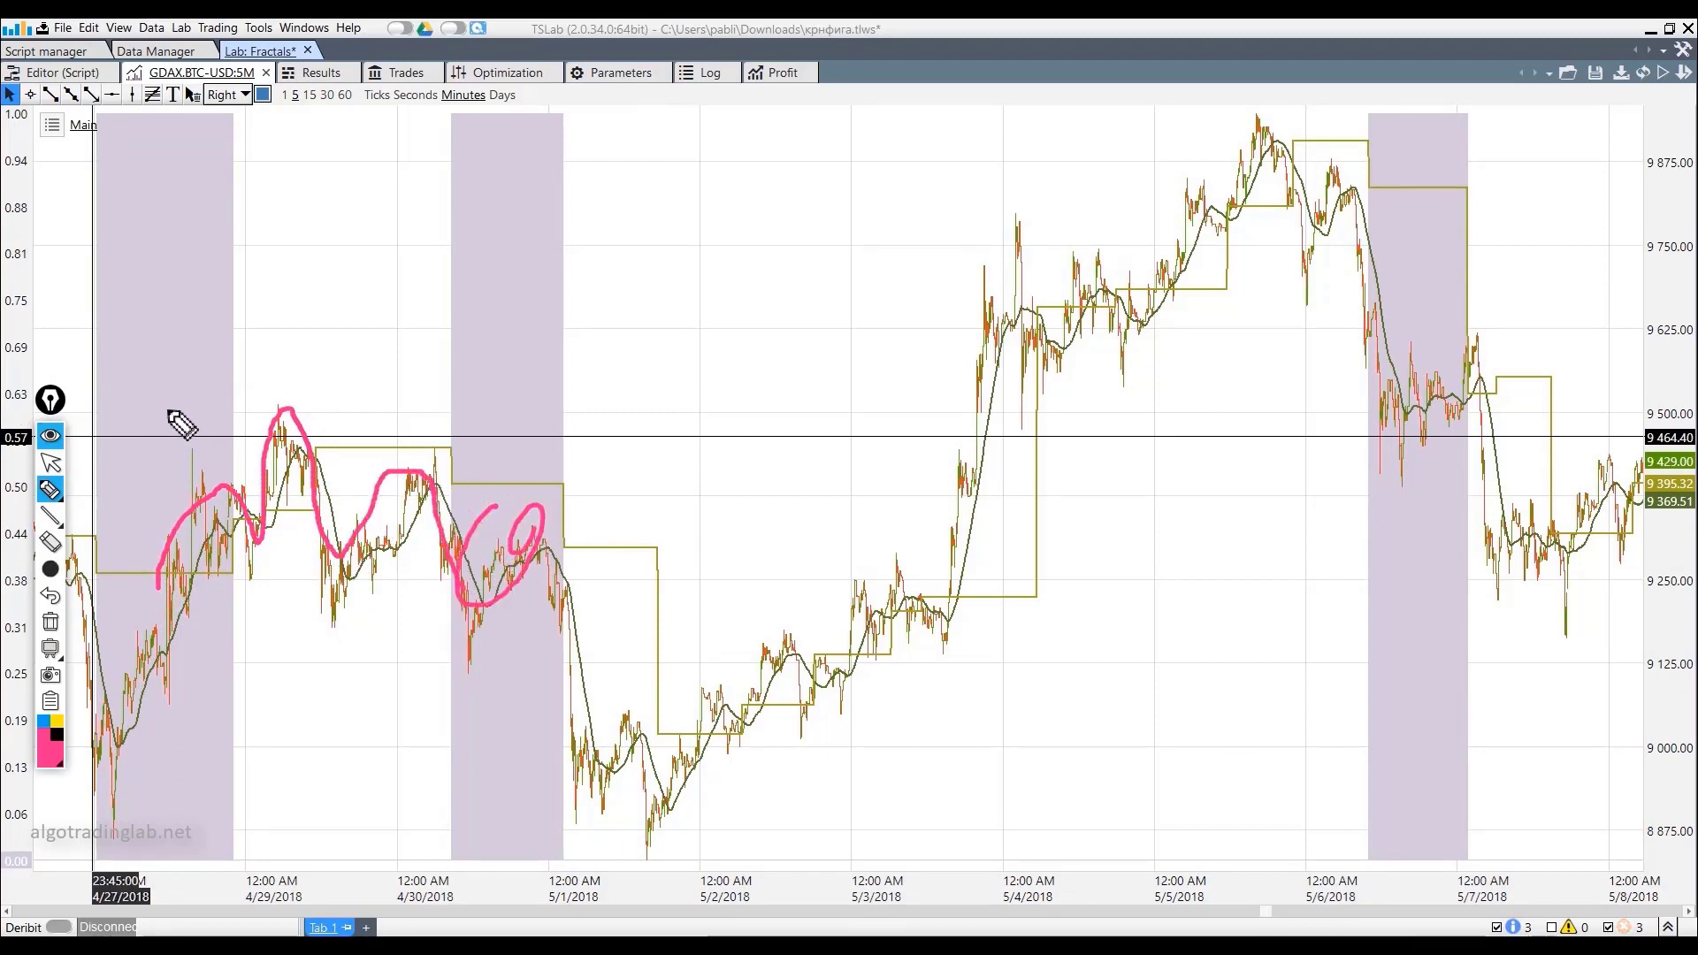
pyautogui.click(50, 622)
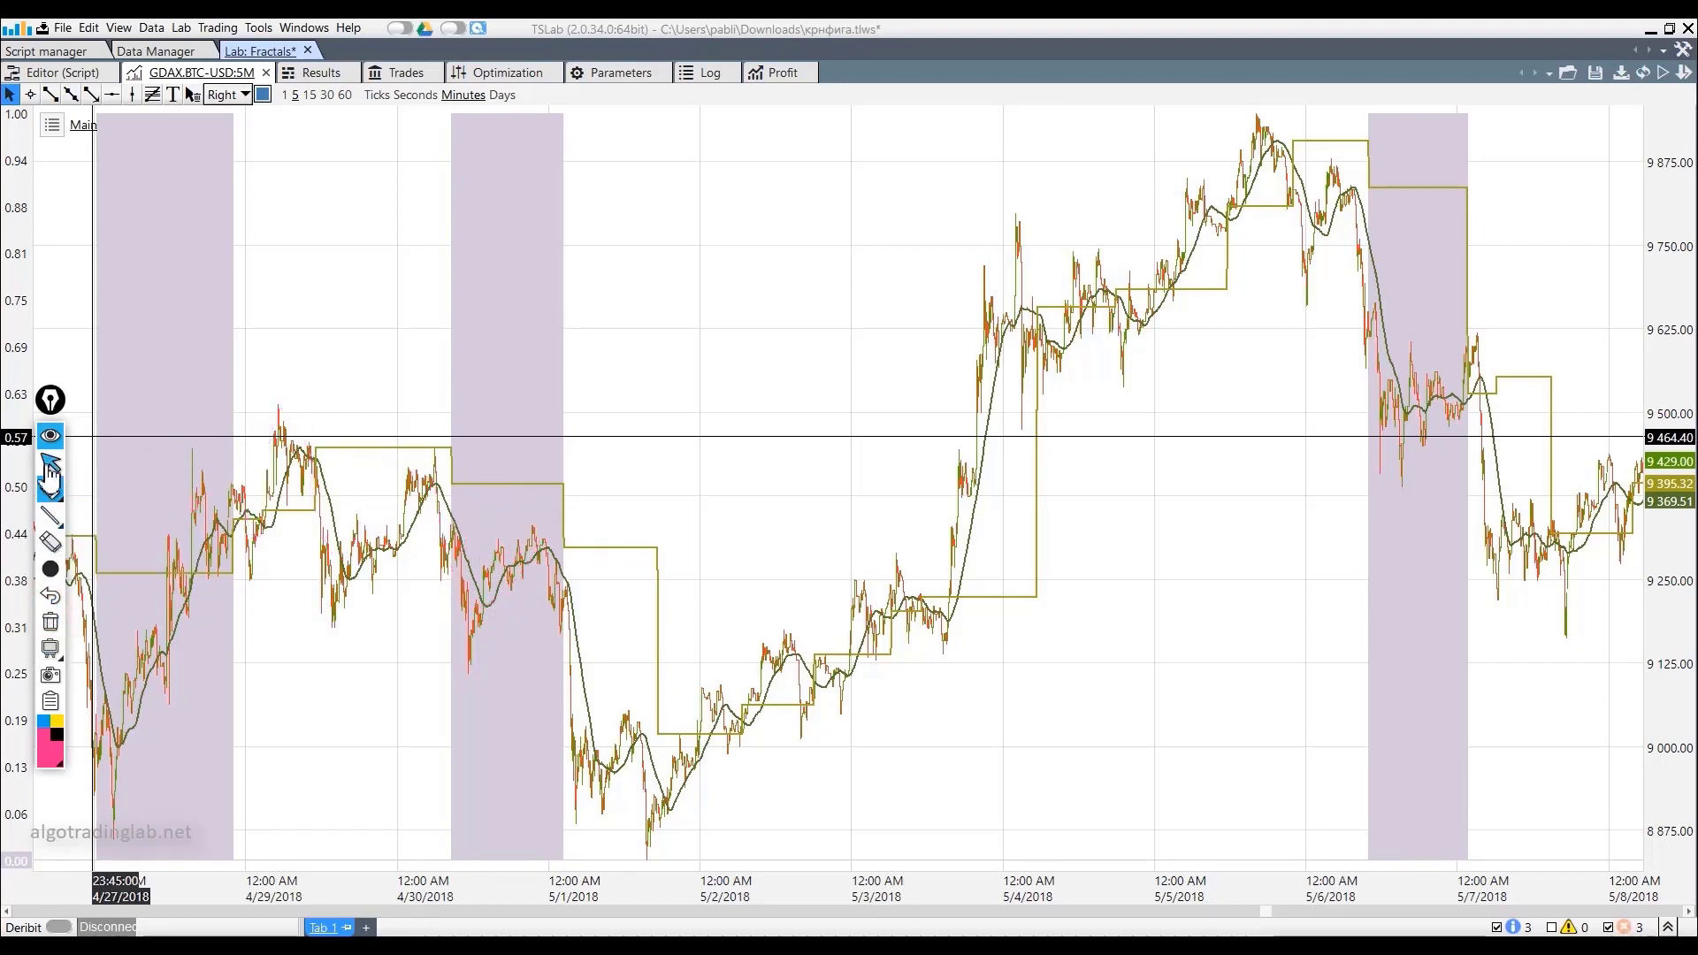